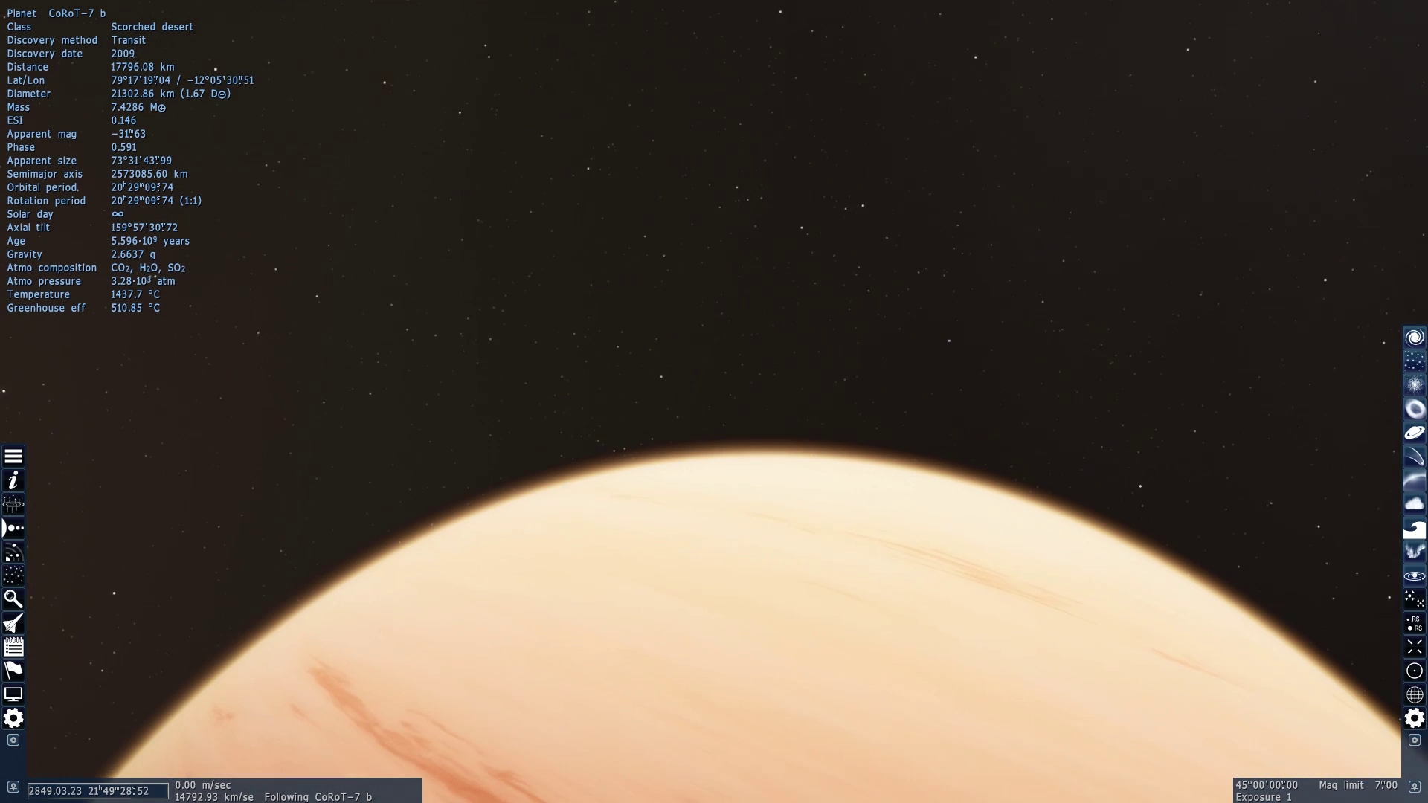
Fly around the planet CoRoT-7 b and examine its atmosphere and its day and night sides from several angles
{"action": "left_click_drag", "start_coordinate": [849, 516], "coordinate": [714, 4]}
{"action": "key", "text": "w"}
{"action": "key", "text": "s"}
{"action": "right_click_drag", "start_coordinate": [714, 402], "coordinate": [1026, 387]}
{"action": "right_click_drag", "start_coordinate": [773, 464], "coordinate": [974, 472]}
{"action": "key", "text": "w"}
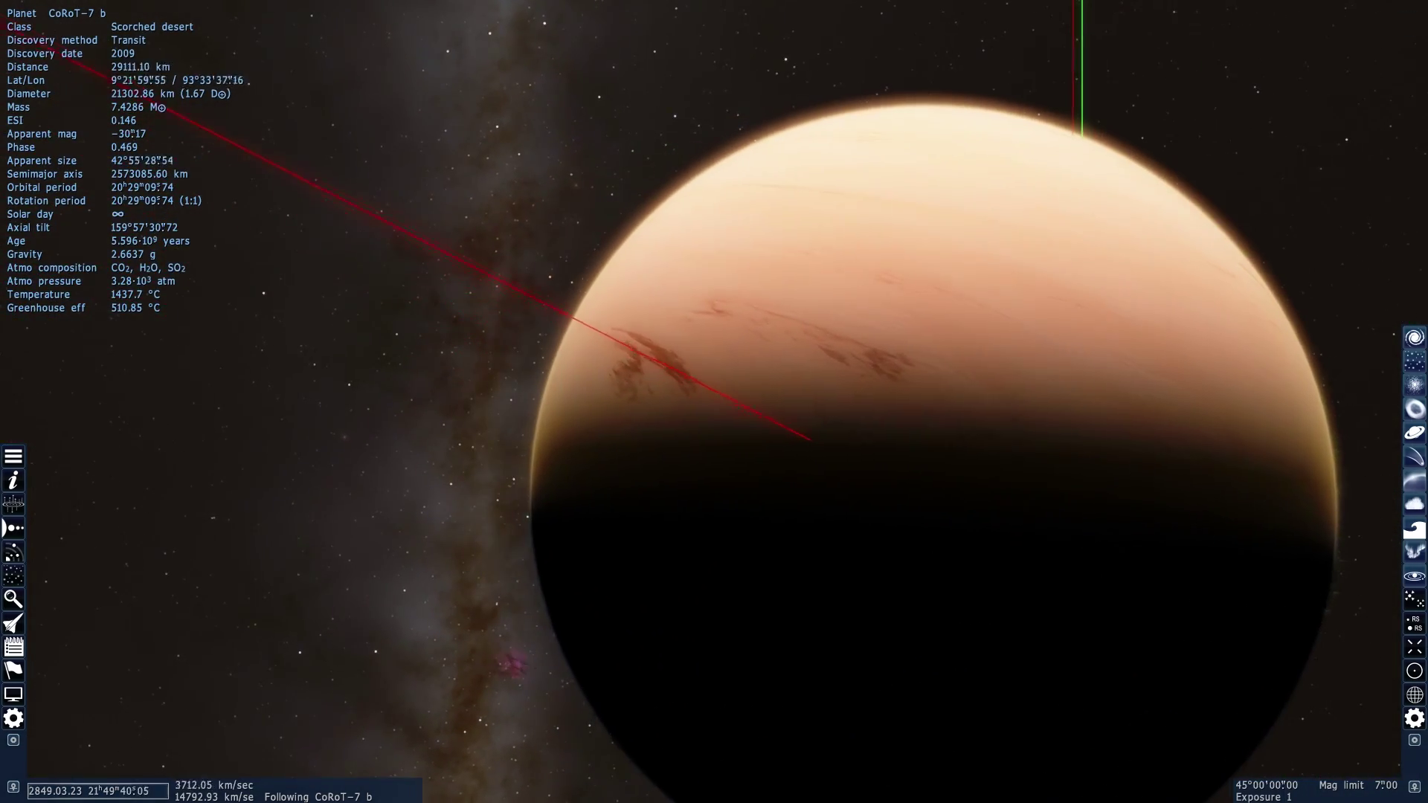
{"action": "key", "text": "w"}
{"action": "right_click_drag", "start_coordinate": [1159, 453], "coordinate": [1034, 512]}
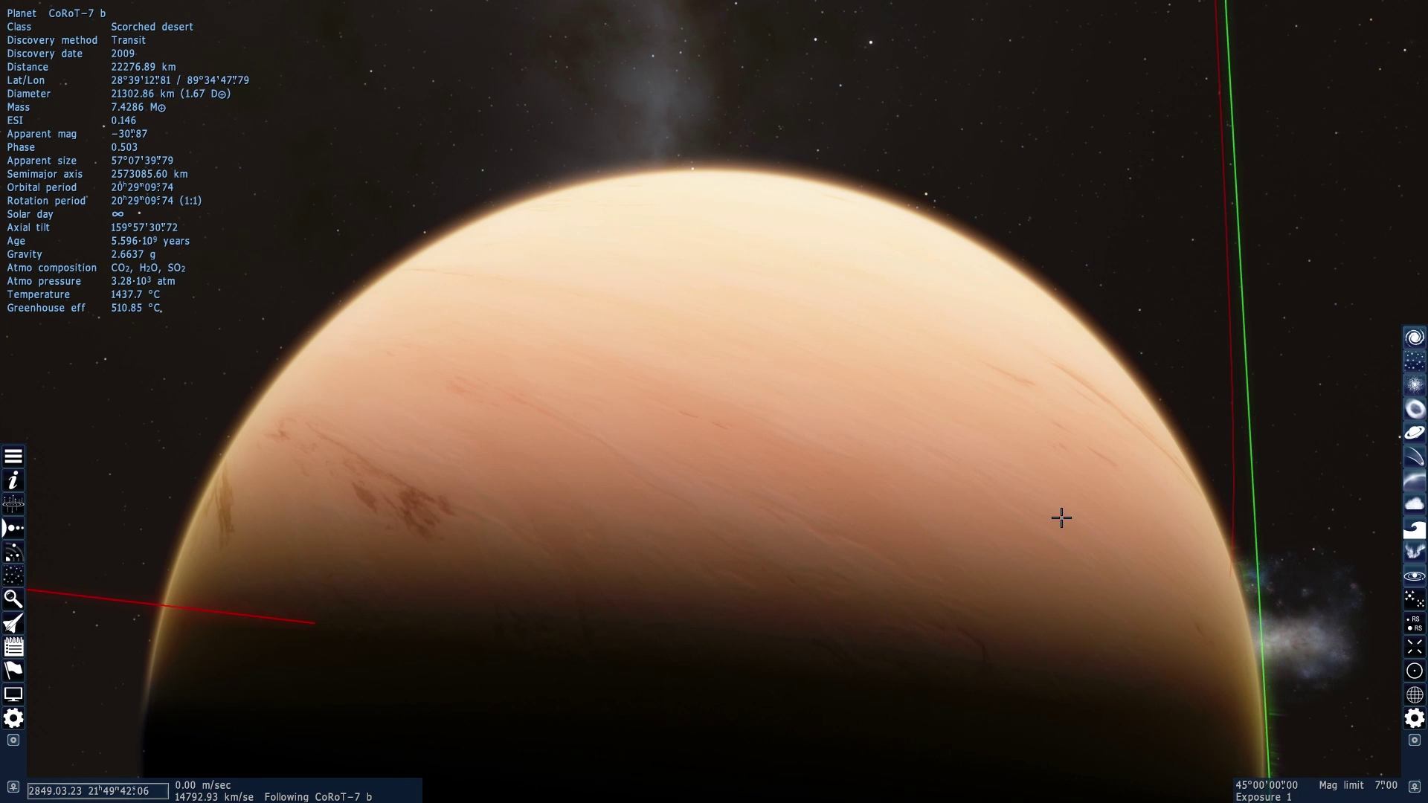
Hide the orbit lines and view CoRoT-7 b from farther away
{"action": "left_click_drag", "start_coordinate": [1035, 513], "coordinate": [1180, 505]}
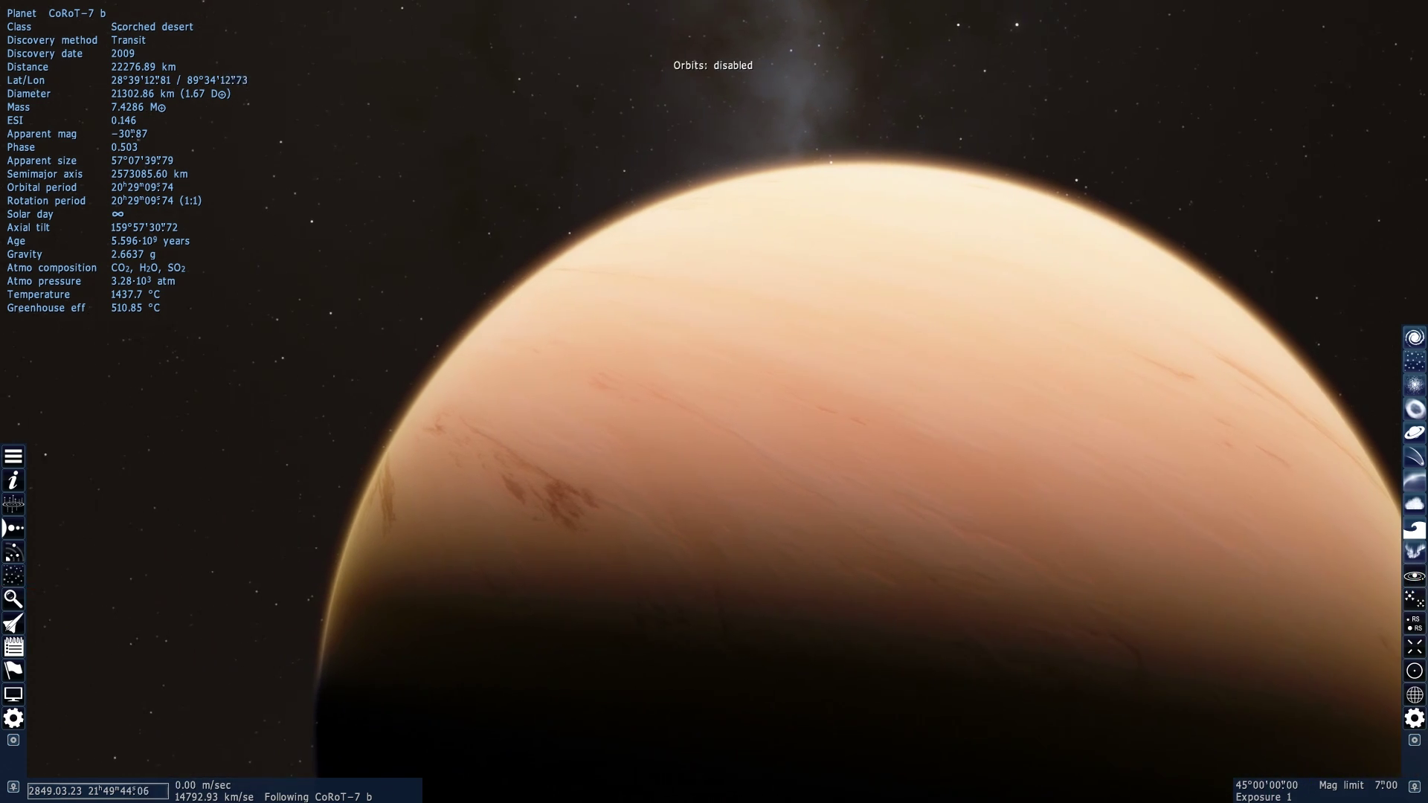
{"action": "key", "text": "d"}
{"action": "scroll", "coordinate": [1034, 512], "scroll_direction": "down", "scroll_amount": 2}
{"action": "left_click_drag", "start_coordinate": [1034, 512], "coordinate": [1090, 442]}
{"action": "key", "text": "s"}
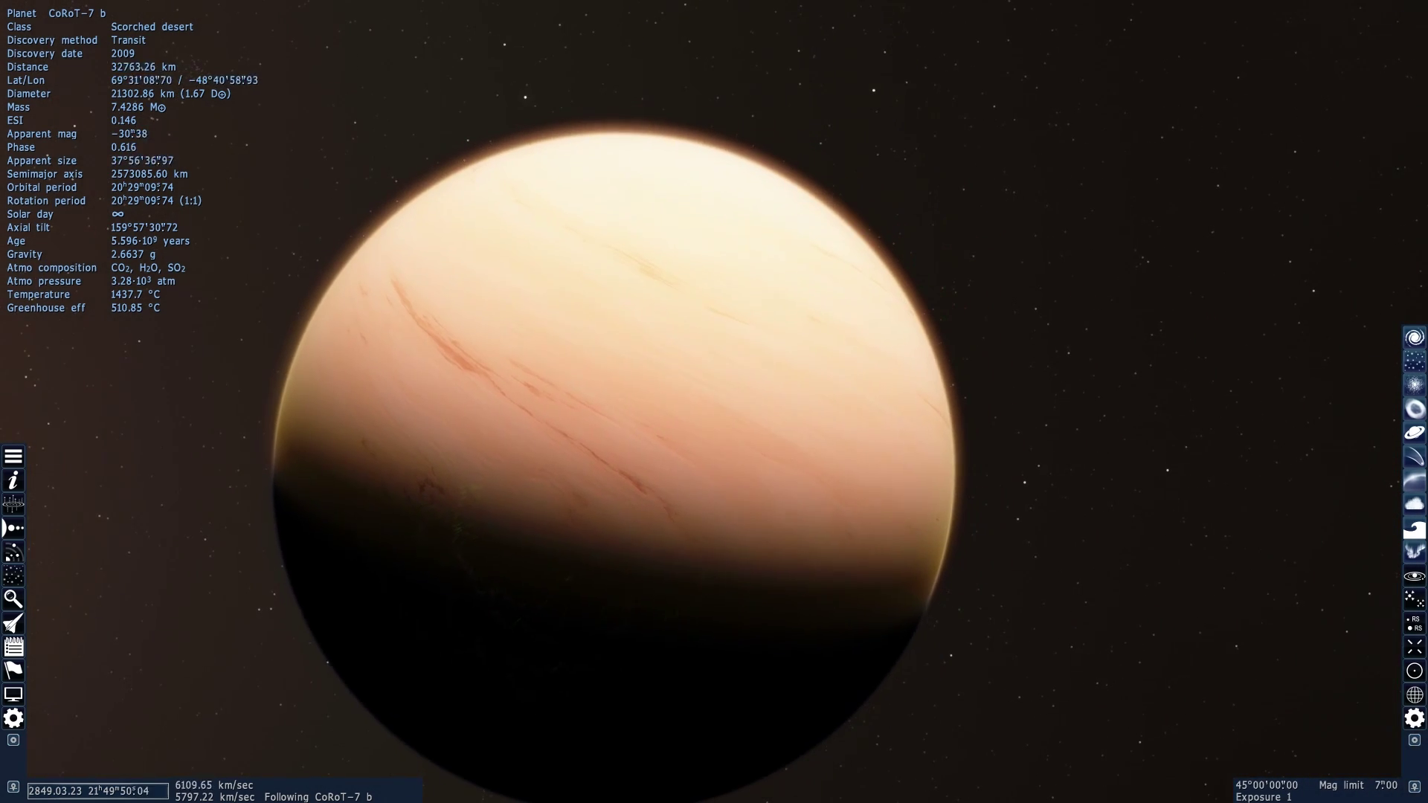
{"action": "scroll", "coordinate": [1034, 512], "scroll_direction": "up", "scroll_amount": 1}
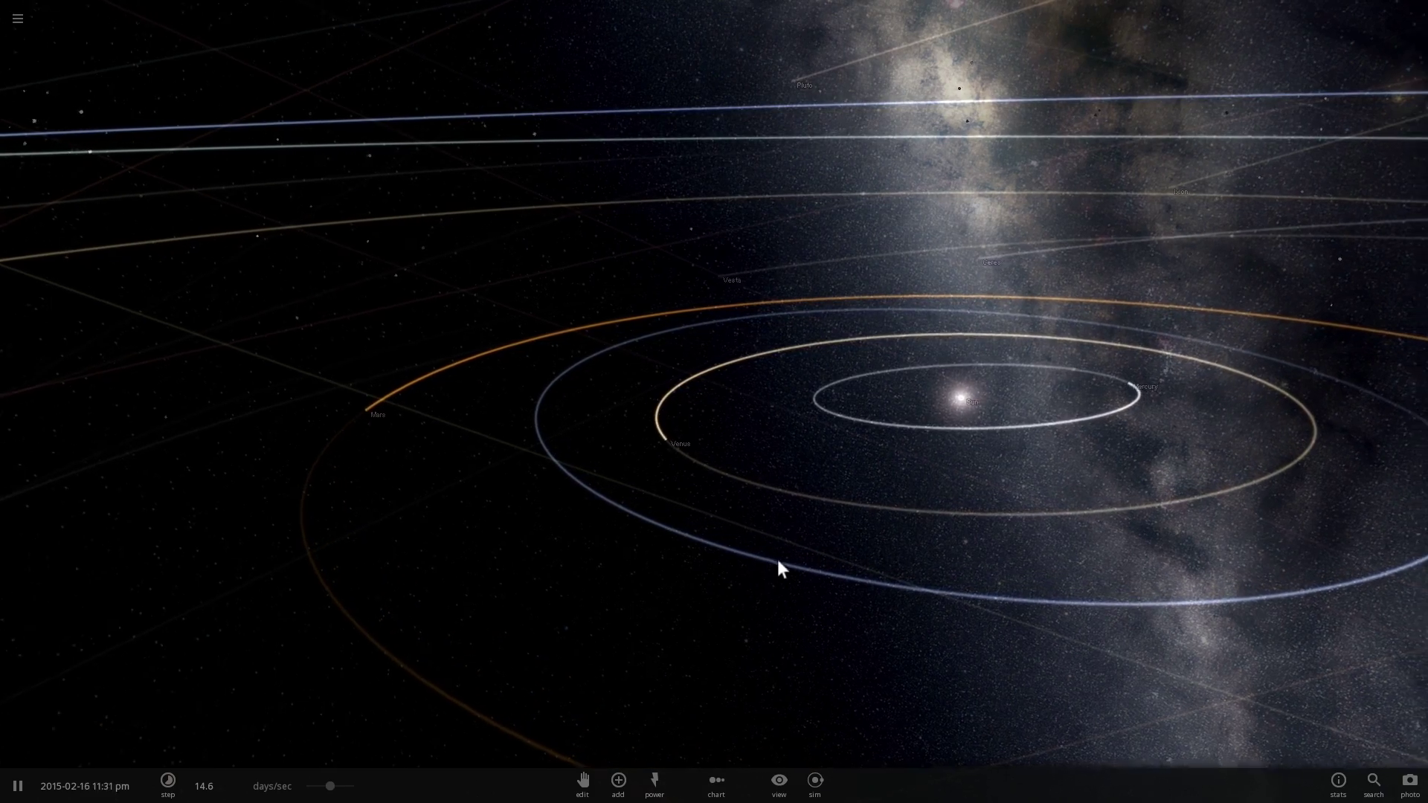
Switch to Universe Sandbox and set Jupiter's semi-major axis to 0.05 AU in the solar system simulation
{"action": "scroll", "coordinate": [777, 561], "scroll_direction": "down", "scroll_amount": 5}
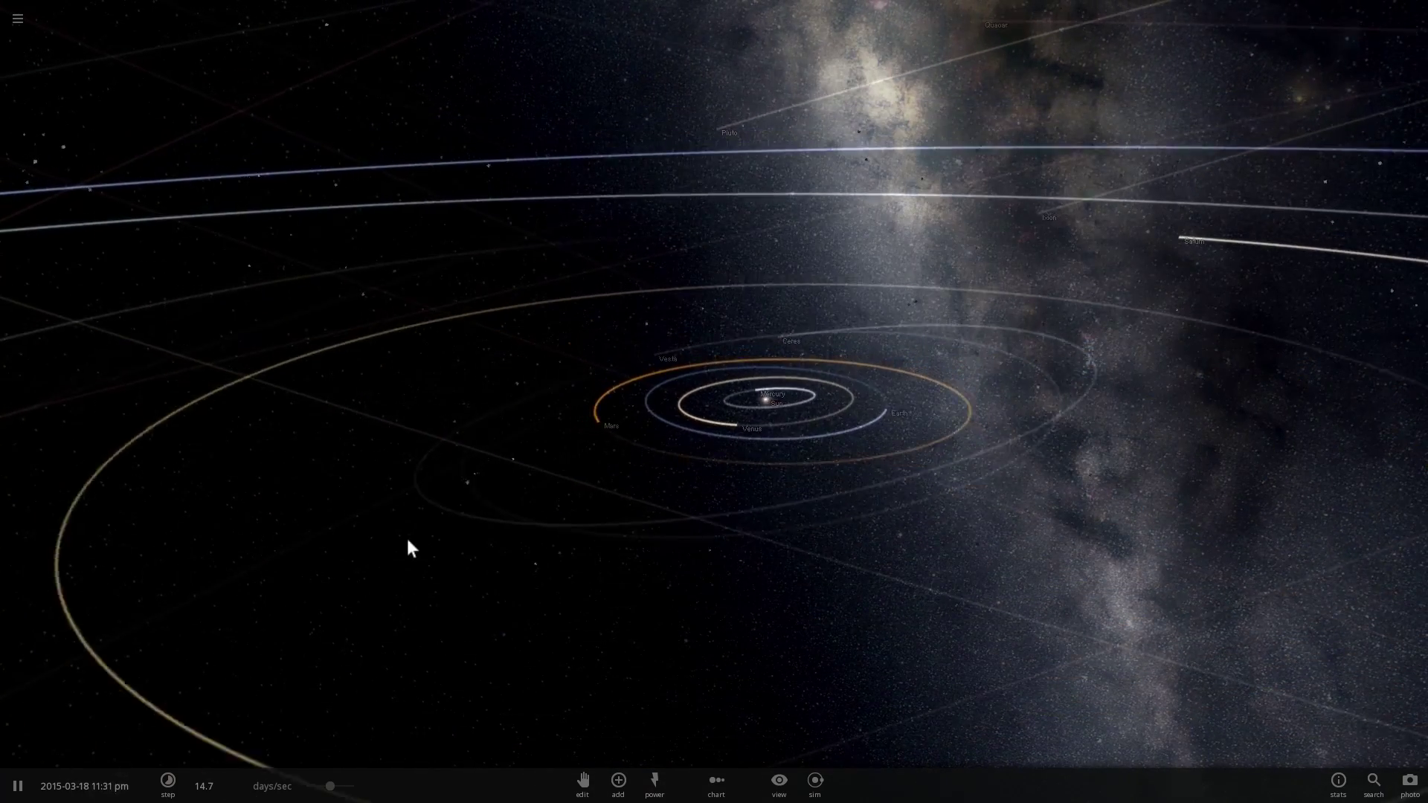
{"action": "left_click", "coordinate": [1245, 579]}
{"action": "left_click", "coordinate": [1370, 351]}
{"action": "left_click", "coordinate": [1262, 216]}
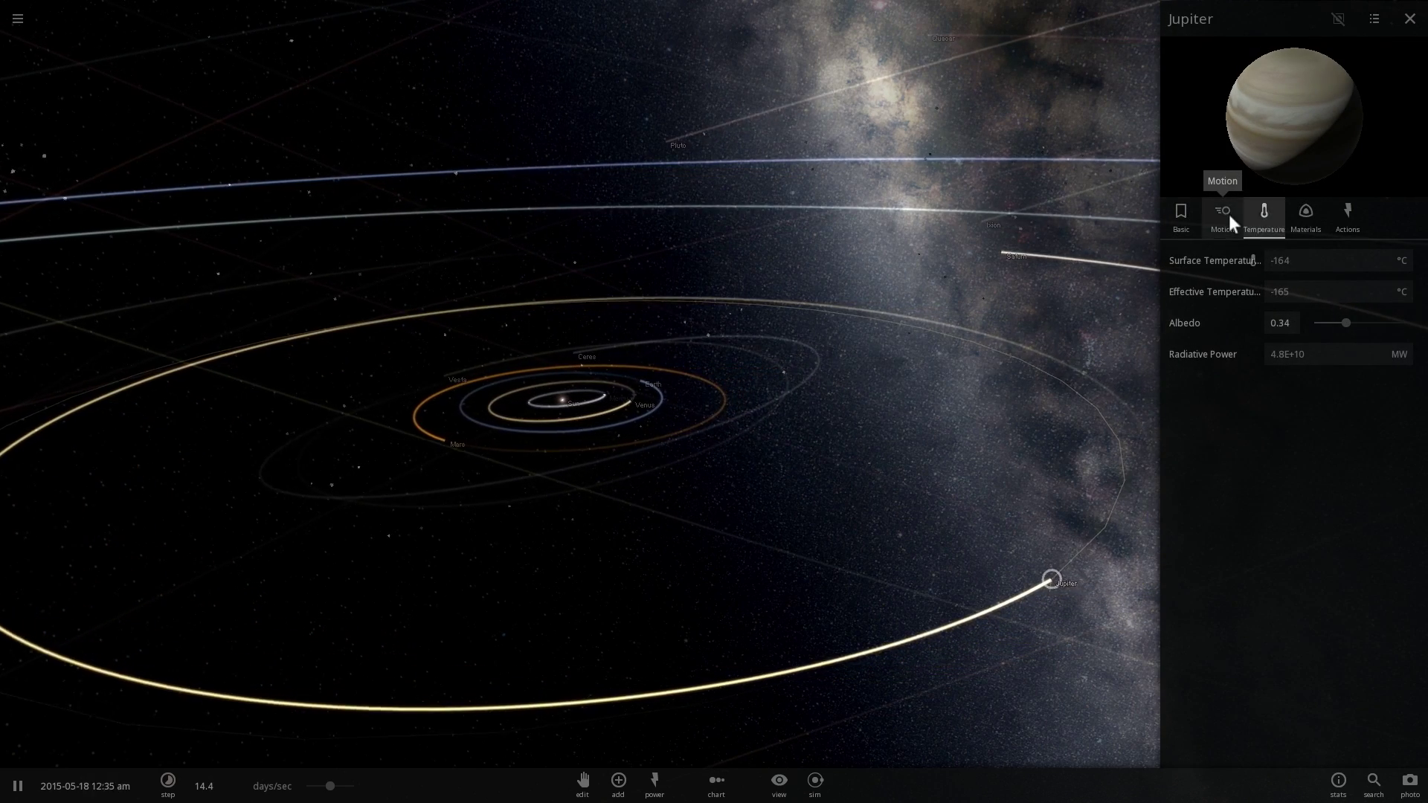
{"action": "left_click", "coordinate": [1228, 214]}
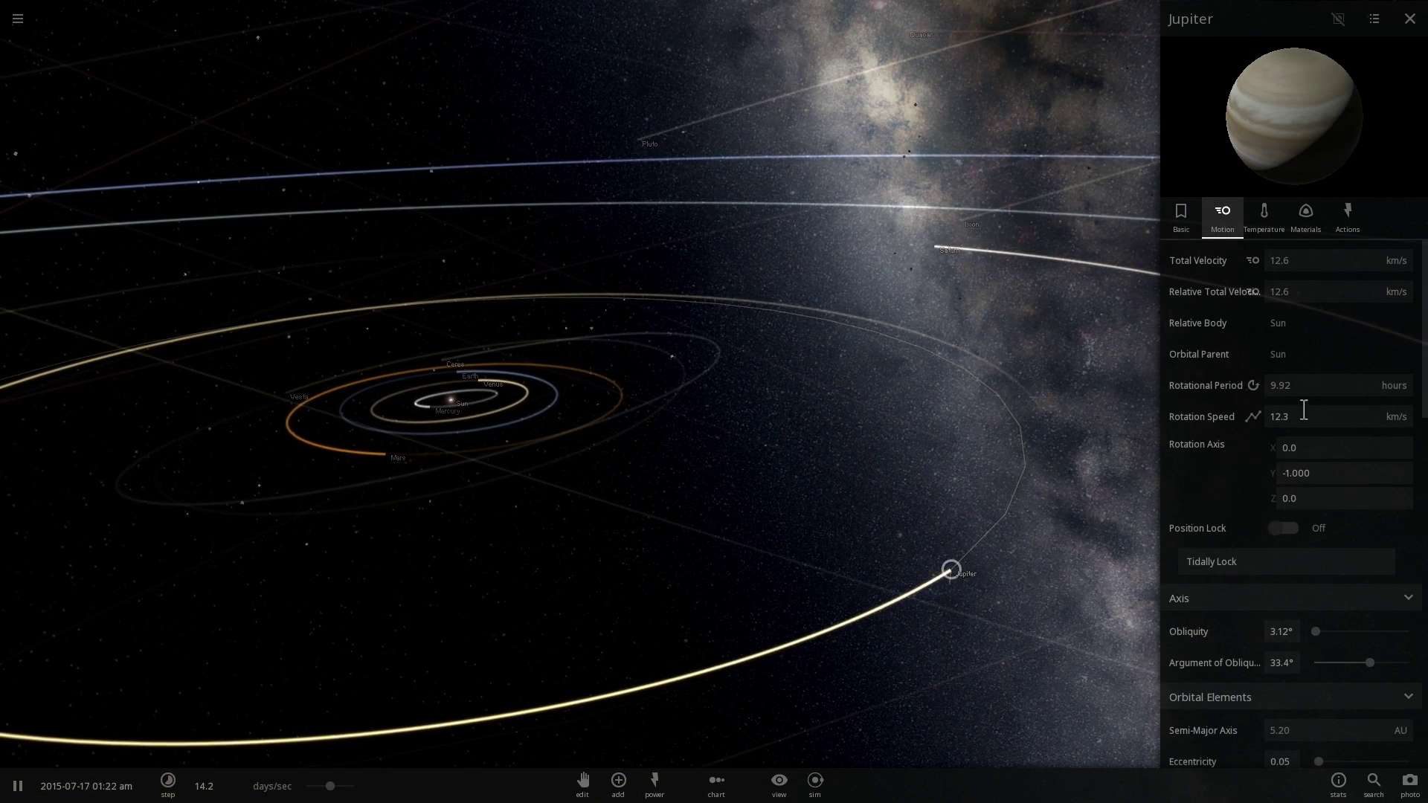
{"action": "scroll", "coordinate": [1310, 445], "scroll_direction": "down", "scroll_amount": 4}
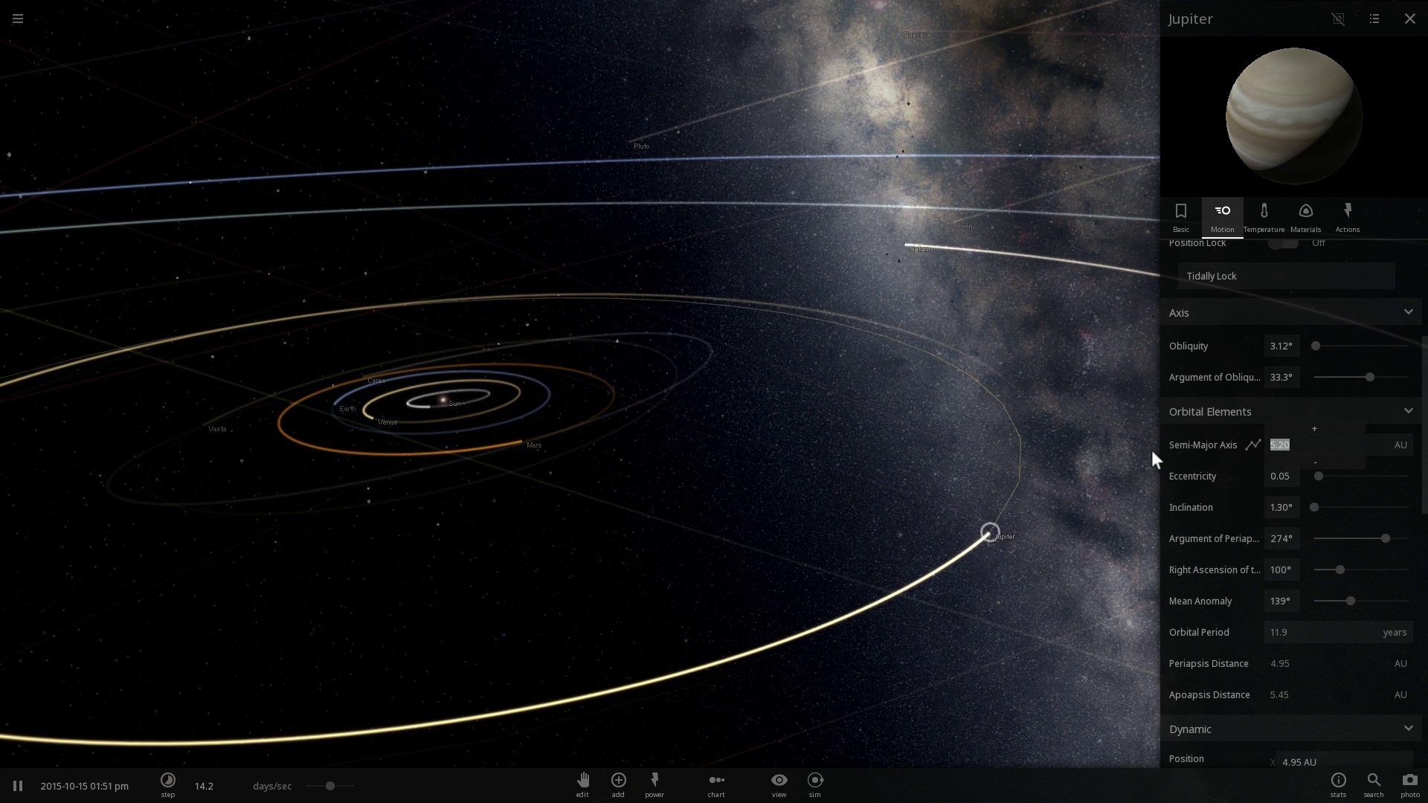
{"action": "type", "text": "0.05"}
{"action": "key", "text": "Return"}
Examine Jupiter's tightened orbit around the Sun up close
{"action": "scroll", "coordinate": [727, 396], "scroll_direction": "up", "scroll_amount": 10}
{"action": "scroll", "coordinate": [798, 413], "scroll_direction": "up", "scroll_amount": 10}
{"action": "right_click_drag", "start_coordinate": [797, 409], "coordinate": [807, 376]}
{"action": "scroll", "coordinate": [805, 381], "scroll_direction": "up", "scroll_amount": 3}
{"action": "left_click_drag", "start_coordinate": [844, 714], "coordinate": [795, 397]}
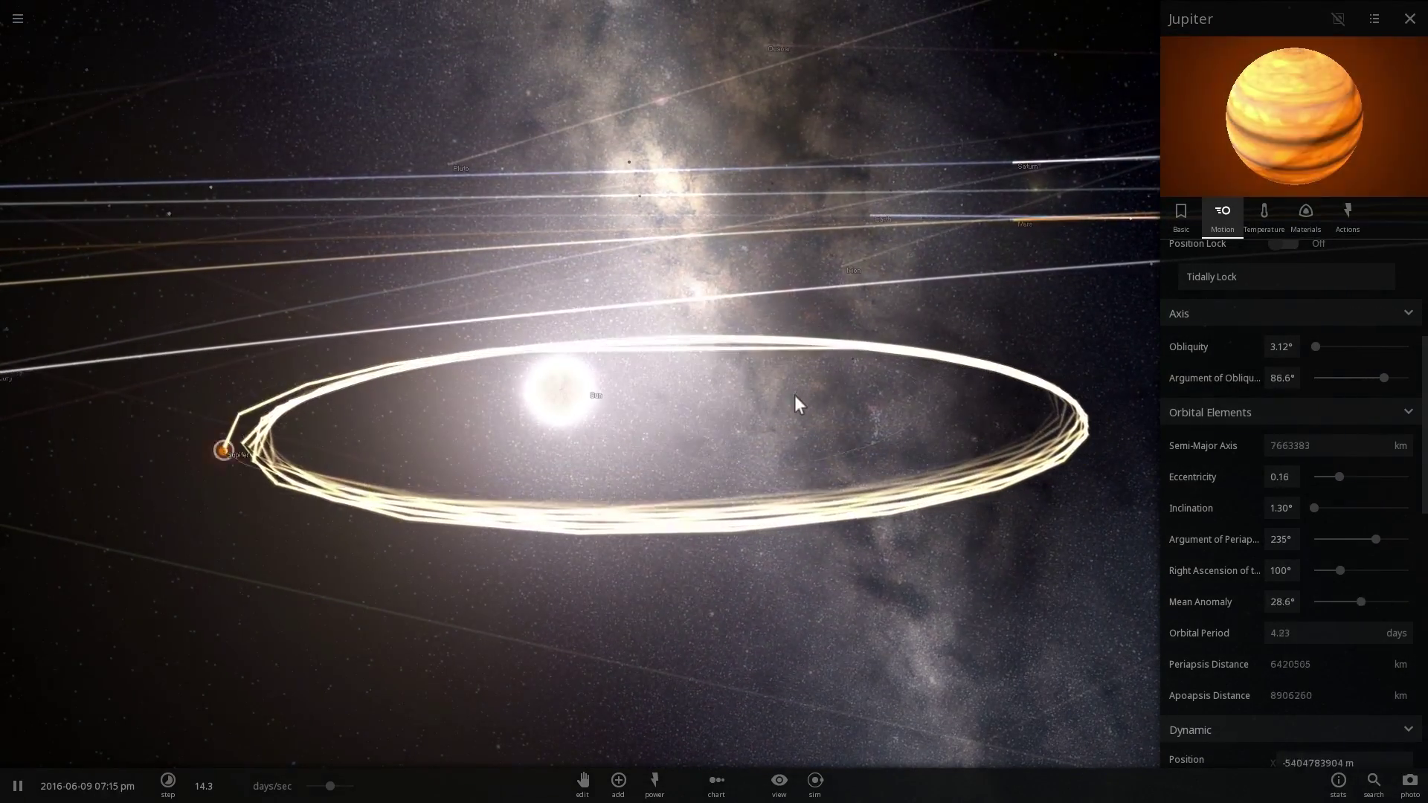
{"action": "double_click", "coordinate": [570, 405]}
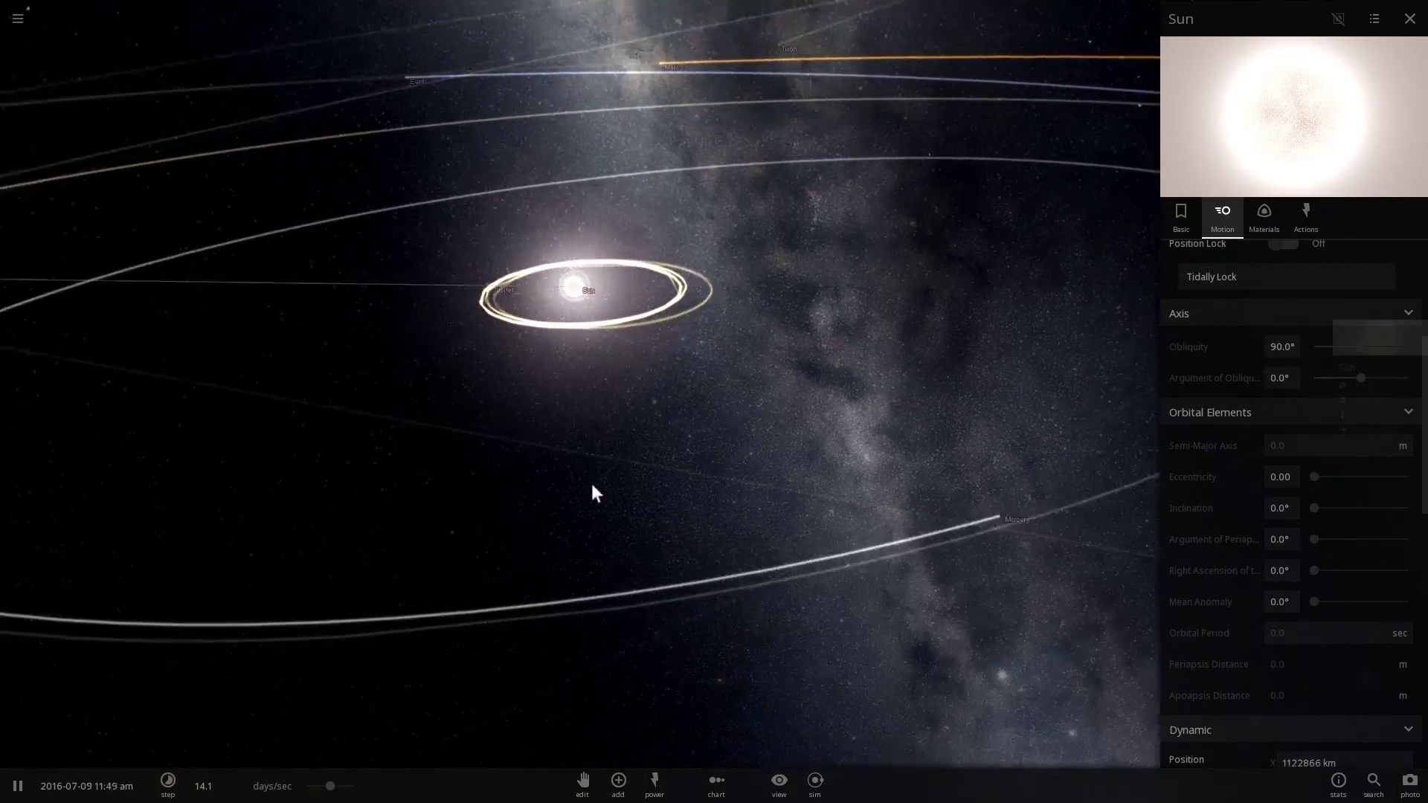
{"action": "left_click_drag", "start_coordinate": [595, 493], "coordinate": [791, 322]}
{"action": "scroll", "coordinate": [598, 165], "scroll_direction": "up", "scroll_amount": 5}
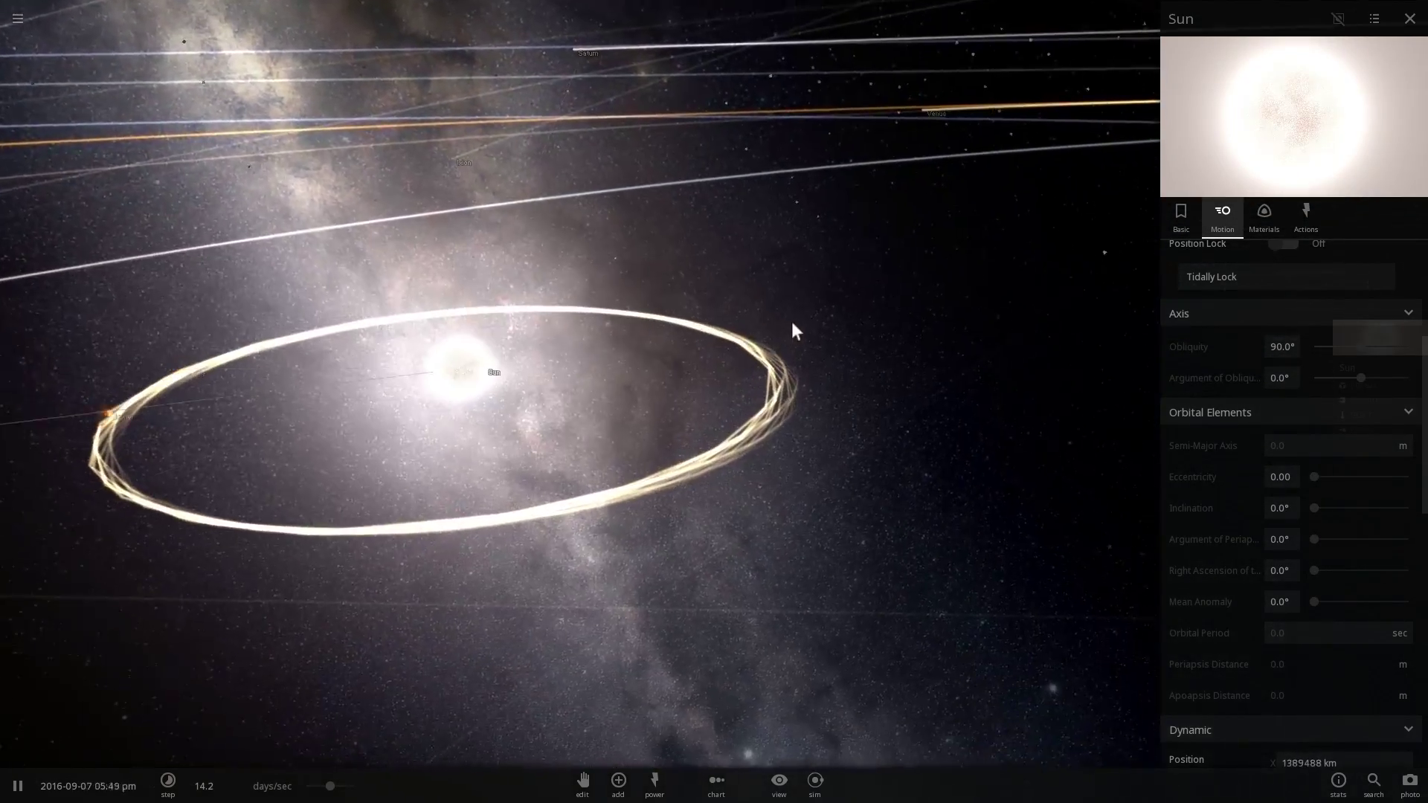
Pause the simulation and inspect Jupiter's temperature and material properties, including its mass loss
{"action": "key", "text": "space"}
{"action": "left_click", "coordinate": [727, 391]}
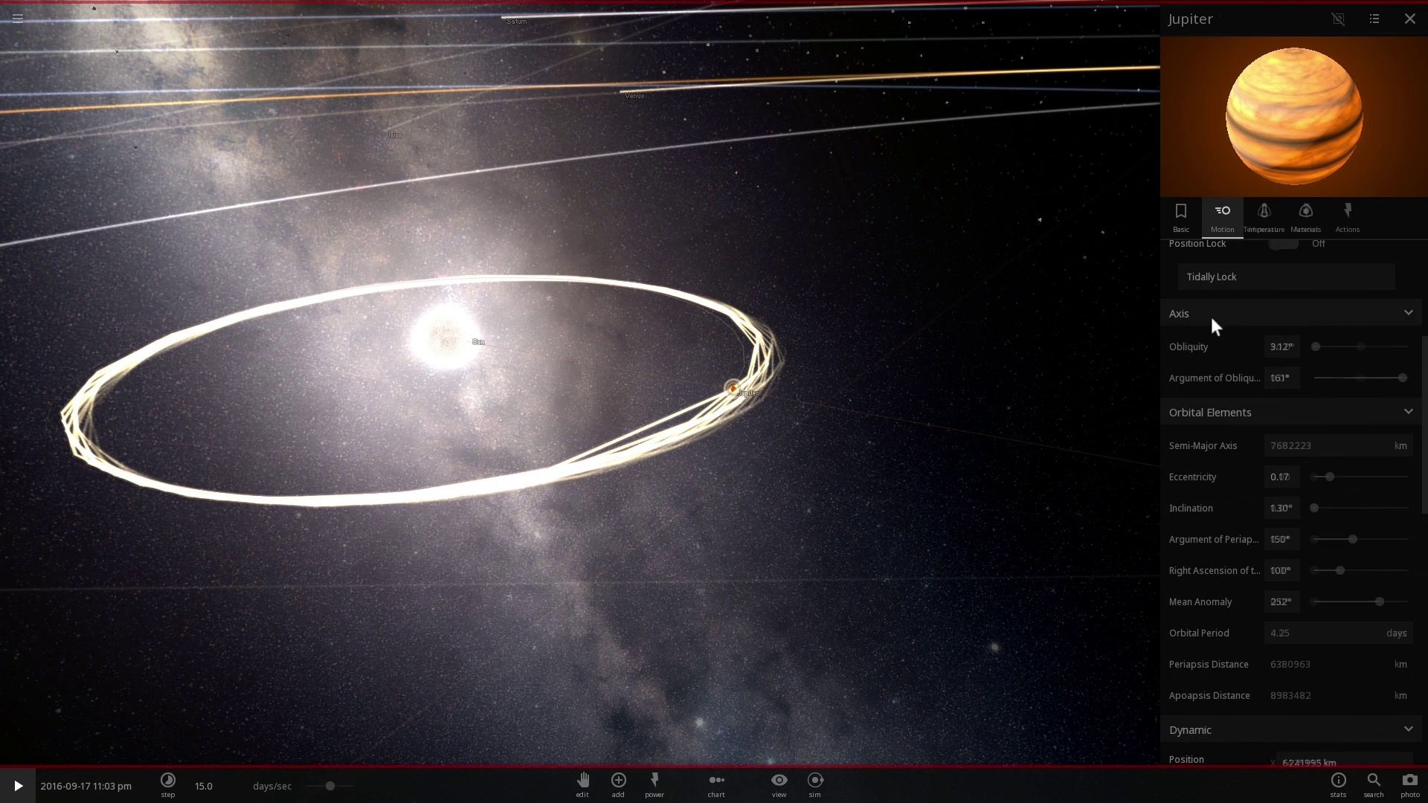
{"action": "left_click", "coordinate": [1264, 214]}
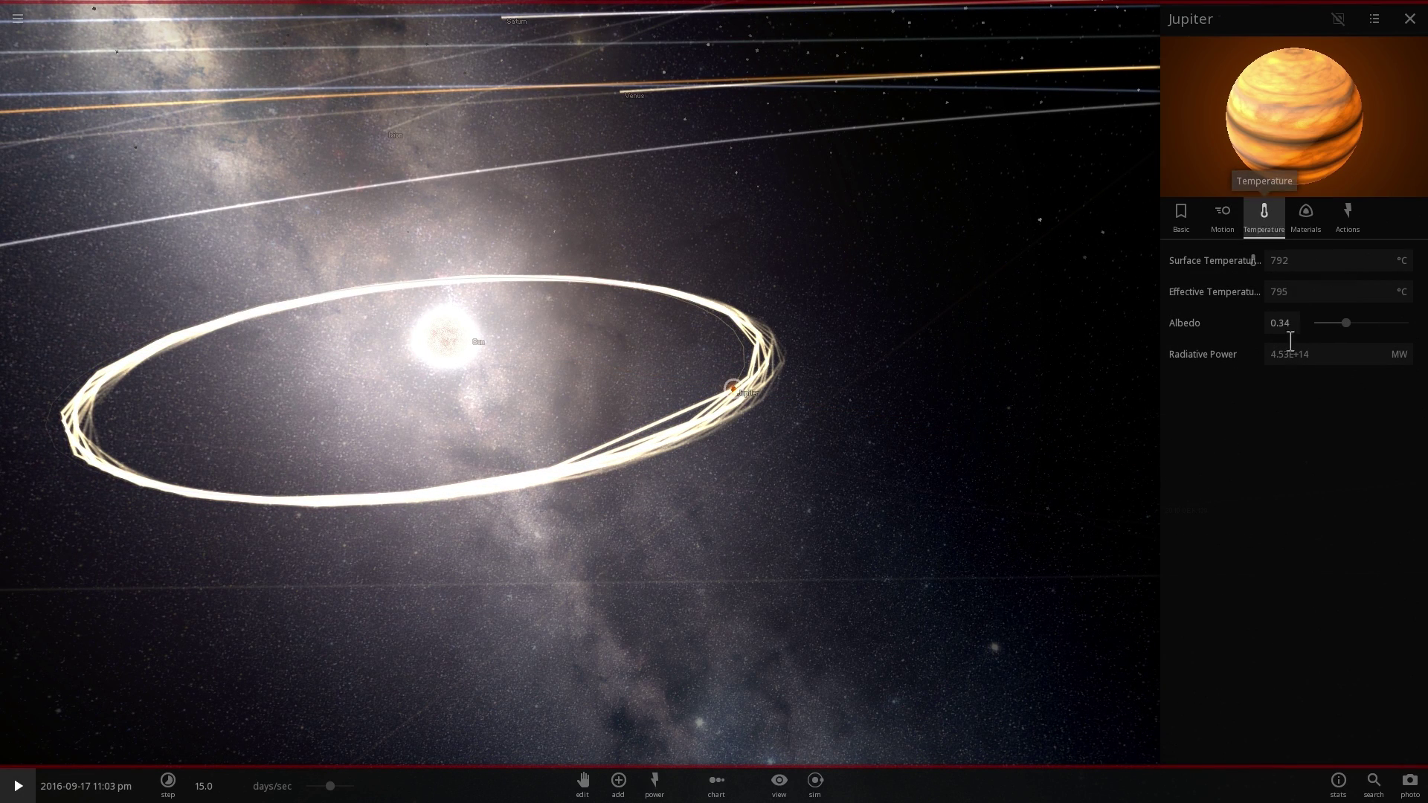
{"action": "left_click", "coordinate": [1296, 220]}
{"action": "scroll", "coordinate": [1296, 416], "scroll_direction": "down", "scroll_amount": 3}
Resume the simulation, slow it to about 2.76 hours/sec, and follow Jupiter closely along its orbit
{"action": "key", "text": "space"}
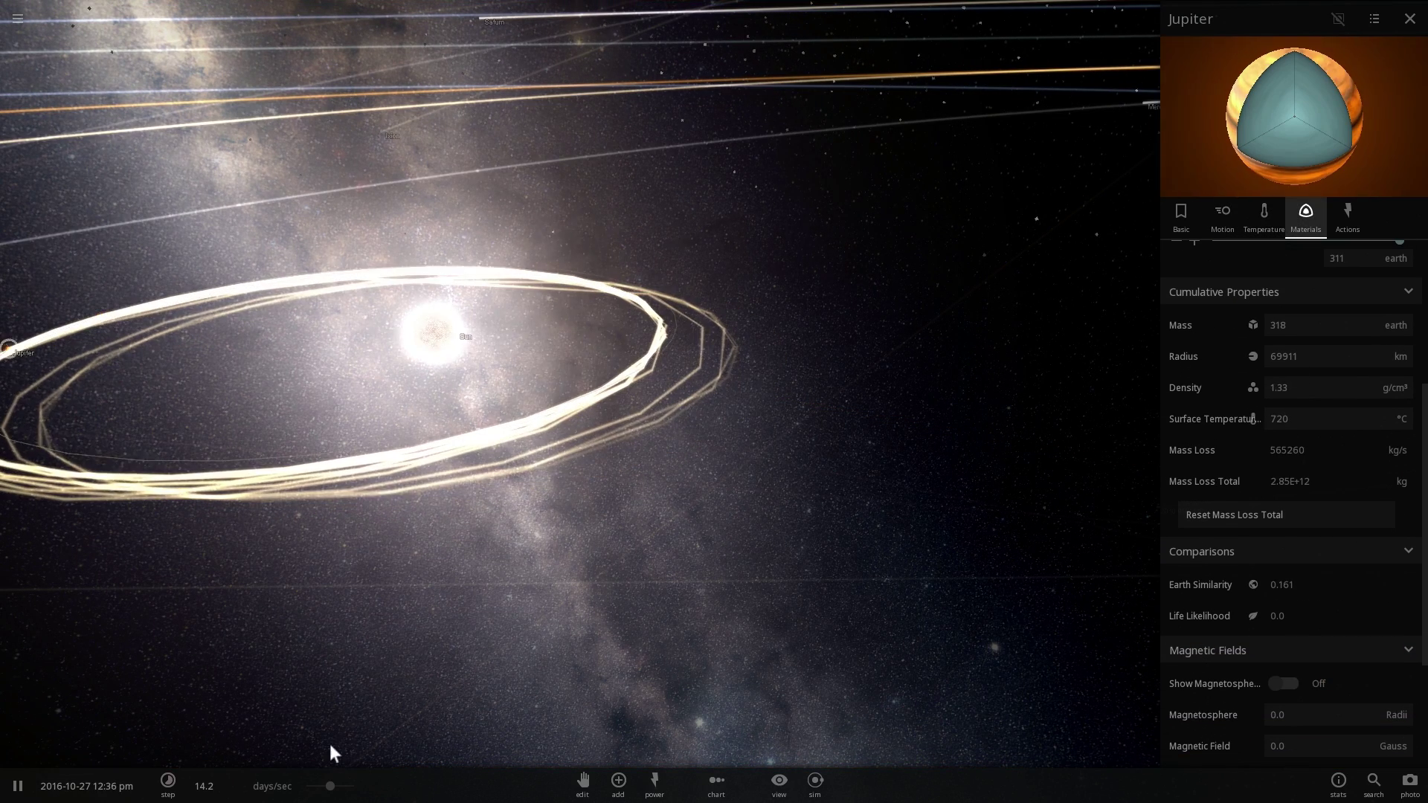
{"action": "left_click_drag", "start_coordinate": [333, 786], "coordinate": [305, 786]}
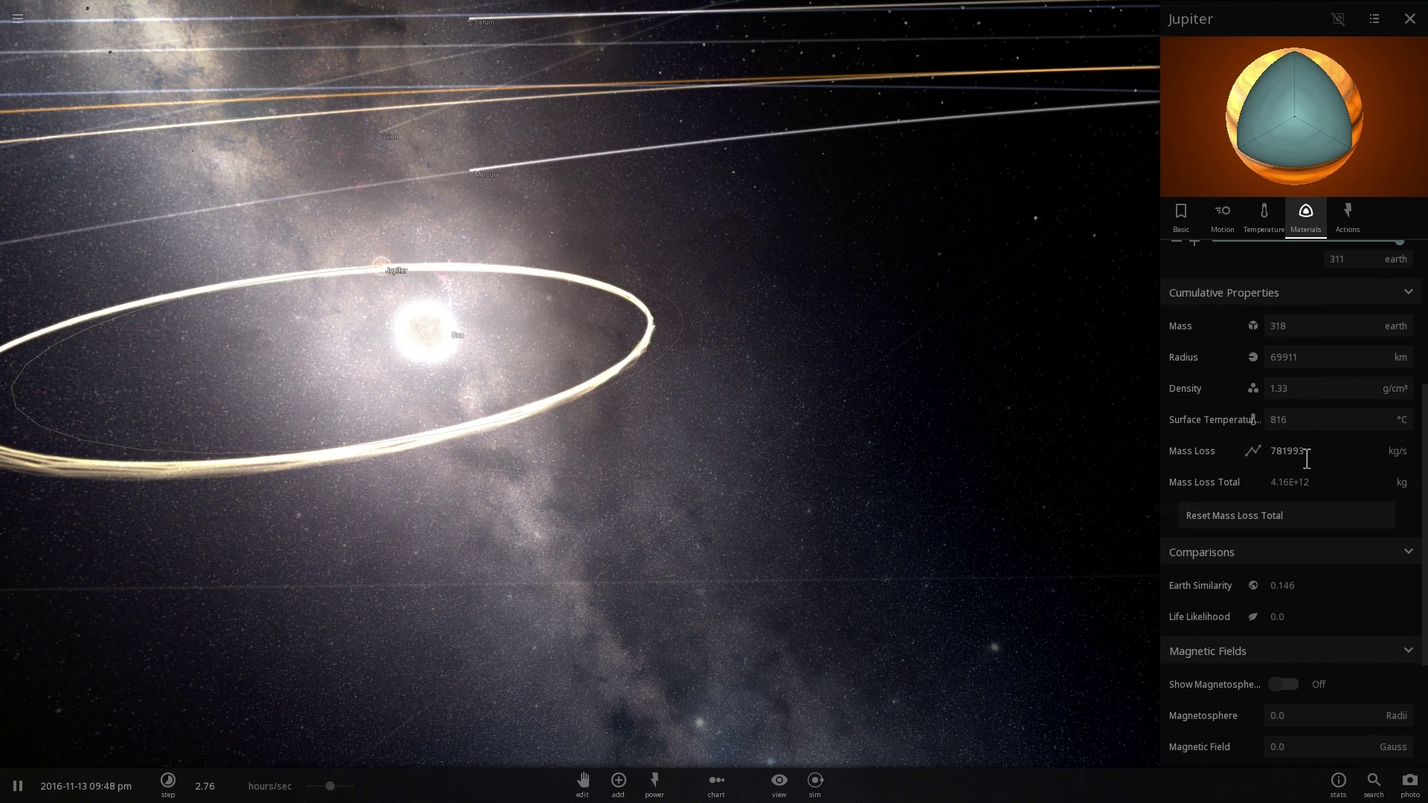
{"action": "right_click_drag", "start_coordinate": [845, 403], "coordinate": [968, 396]}
{"action": "key", "text": "w"}
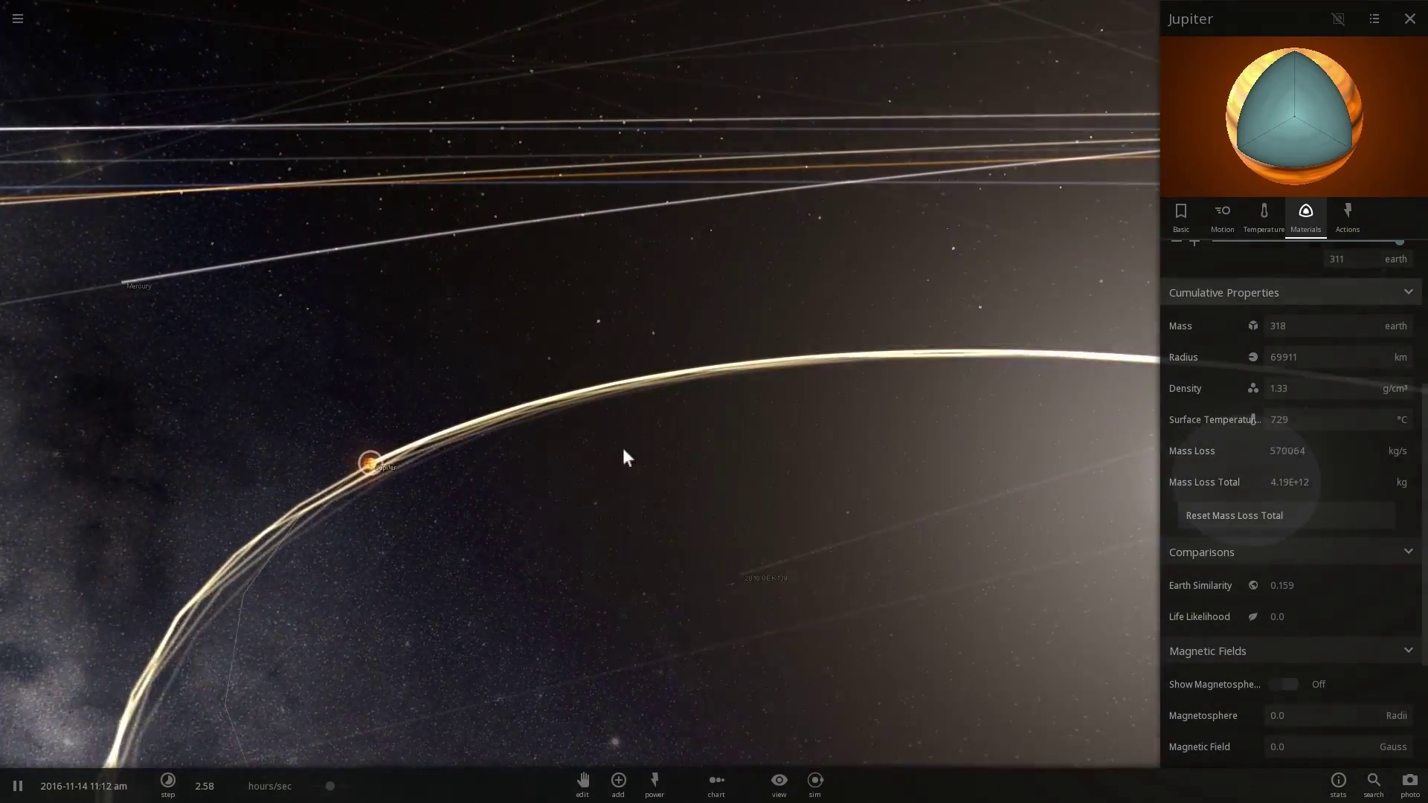
{"action": "key", "text": "w"}
{"action": "right_click_drag", "start_coordinate": [622, 447], "coordinate": [530, 426]}
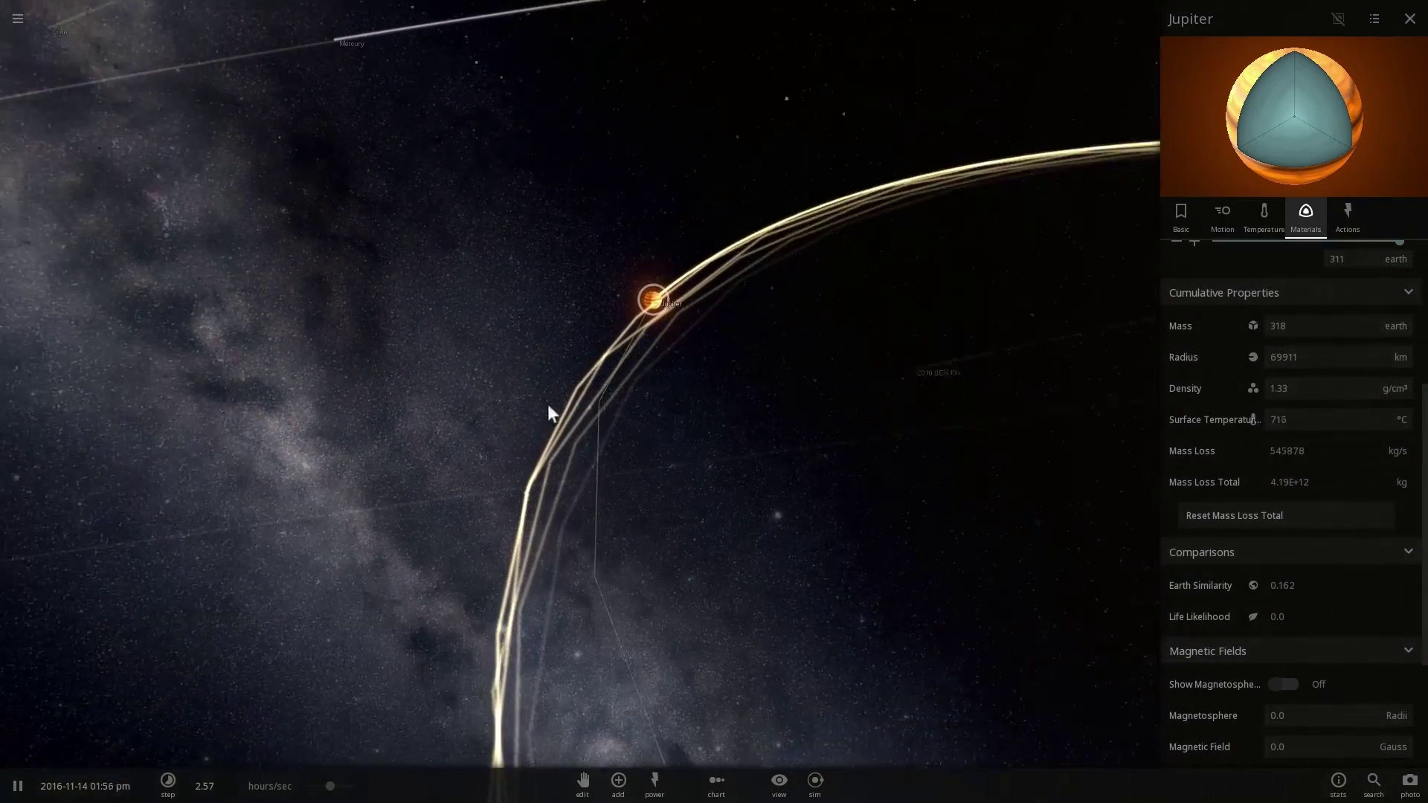
{"action": "right_click_drag", "start_coordinate": [712, 299], "coordinate": [783, 457]}
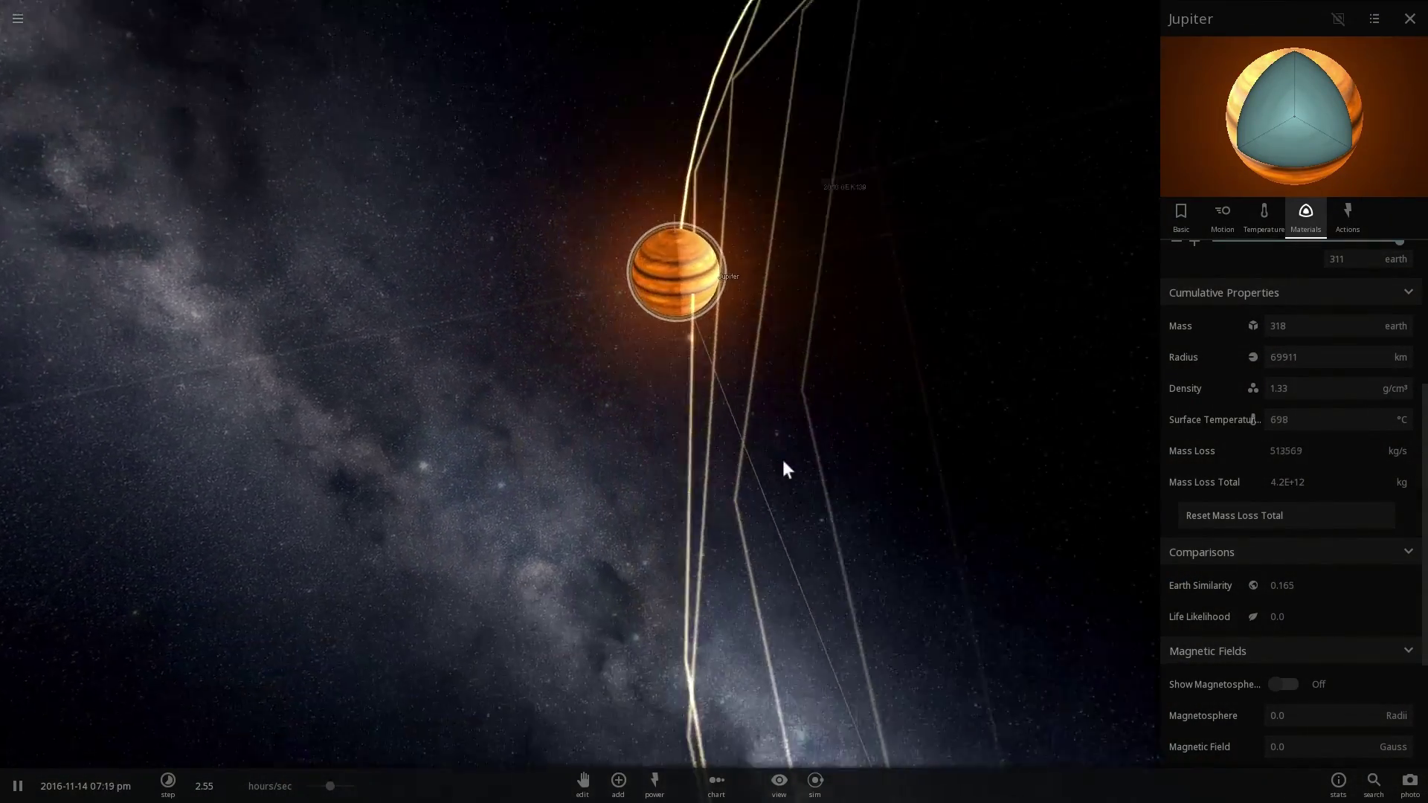
{"action": "scroll", "coordinate": [696, 328], "scroll_direction": "down", "scroll_amount": 5}
{"action": "scroll", "coordinate": [596, 455], "scroll_direction": "up", "scroll_amount": 4}
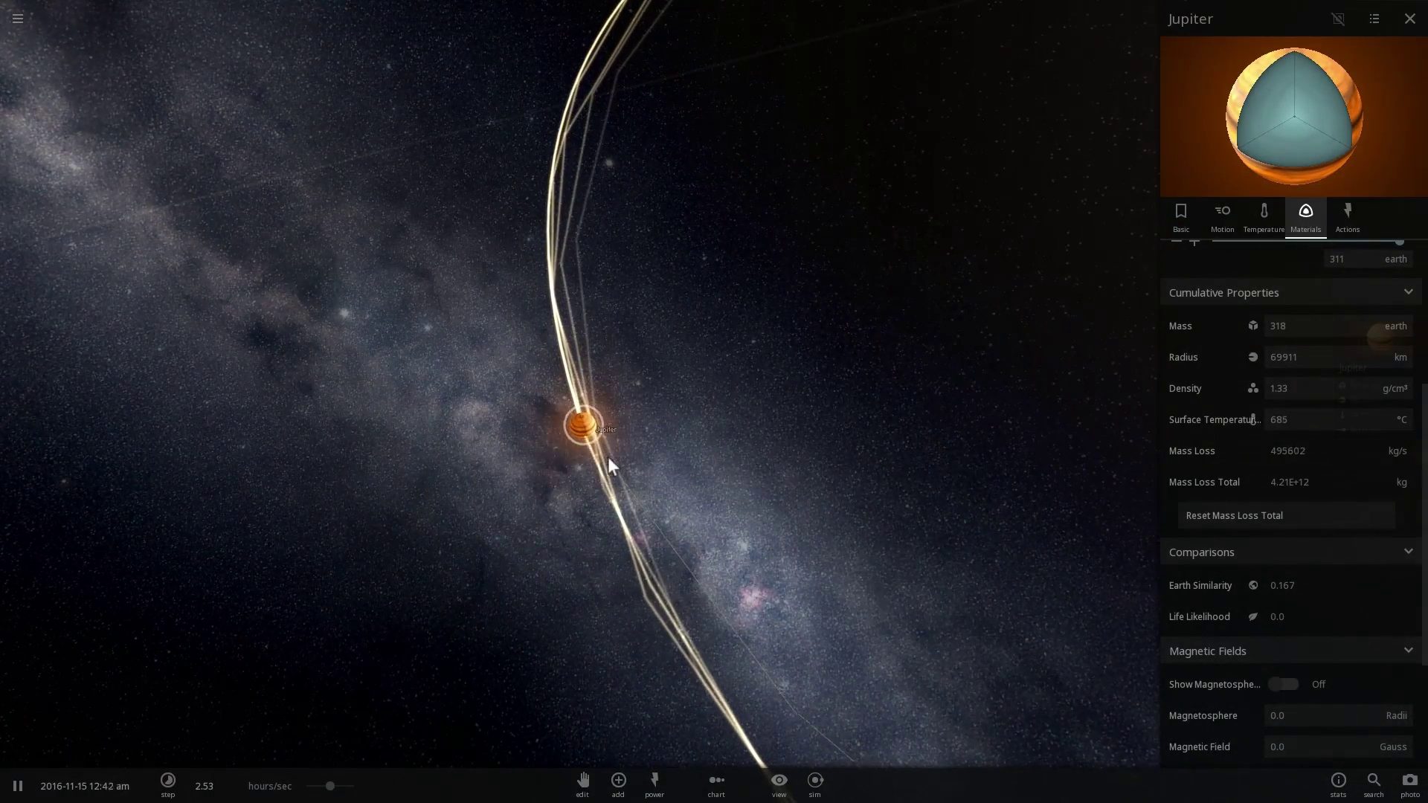
{"action": "scroll", "coordinate": [791, 570], "scroll_direction": "up", "scroll_amount": 4}
{"action": "right_click_drag", "start_coordinate": [825, 589], "coordinate": [814, 429]}
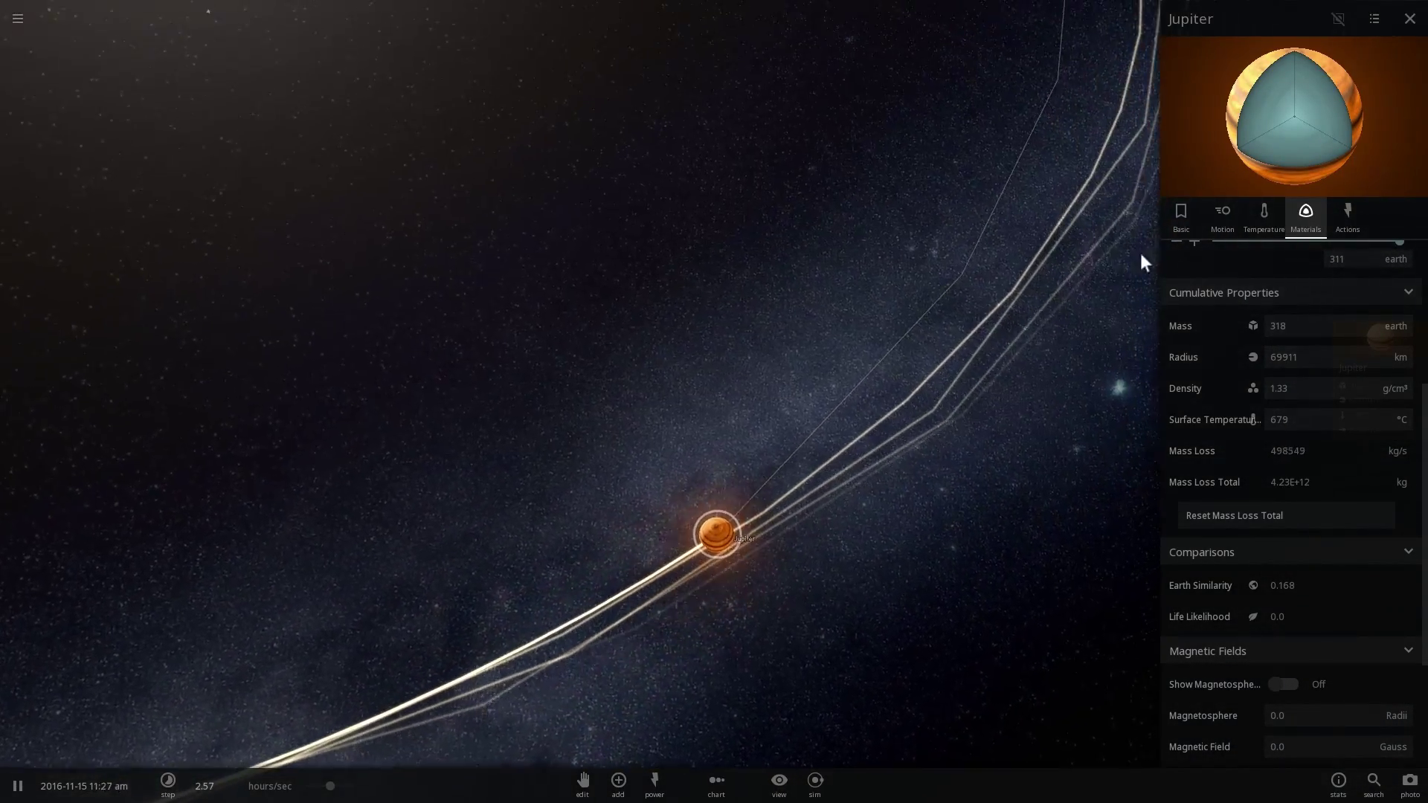
Check Jupiter's surface temperature and its material composition
{"action": "left_click", "coordinate": [1263, 216]}
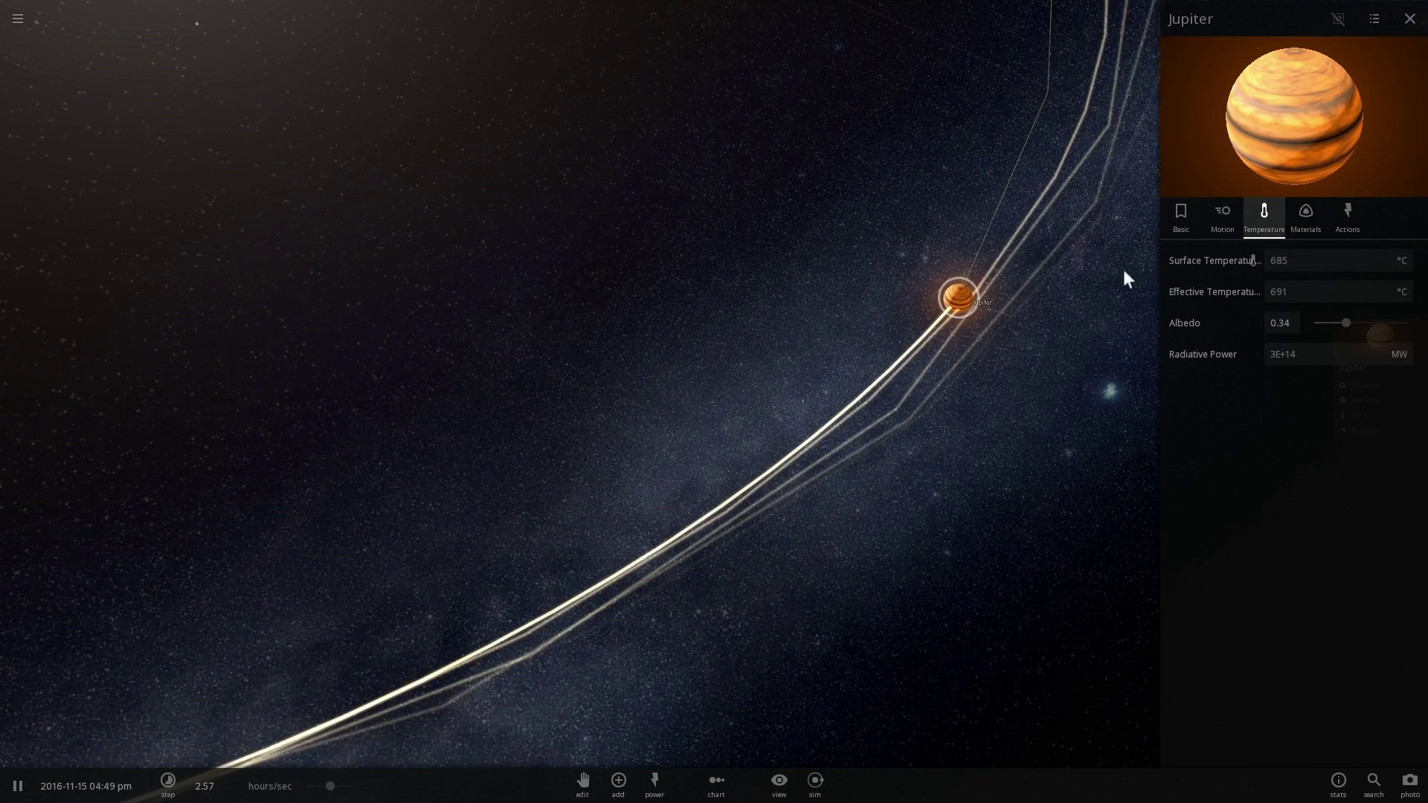
{"action": "left_click", "coordinate": [1305, 217]}
{"action": "scroll", "coordinate": [1315, 352], "scroll_direction": "up", "scroll_amount": 3}
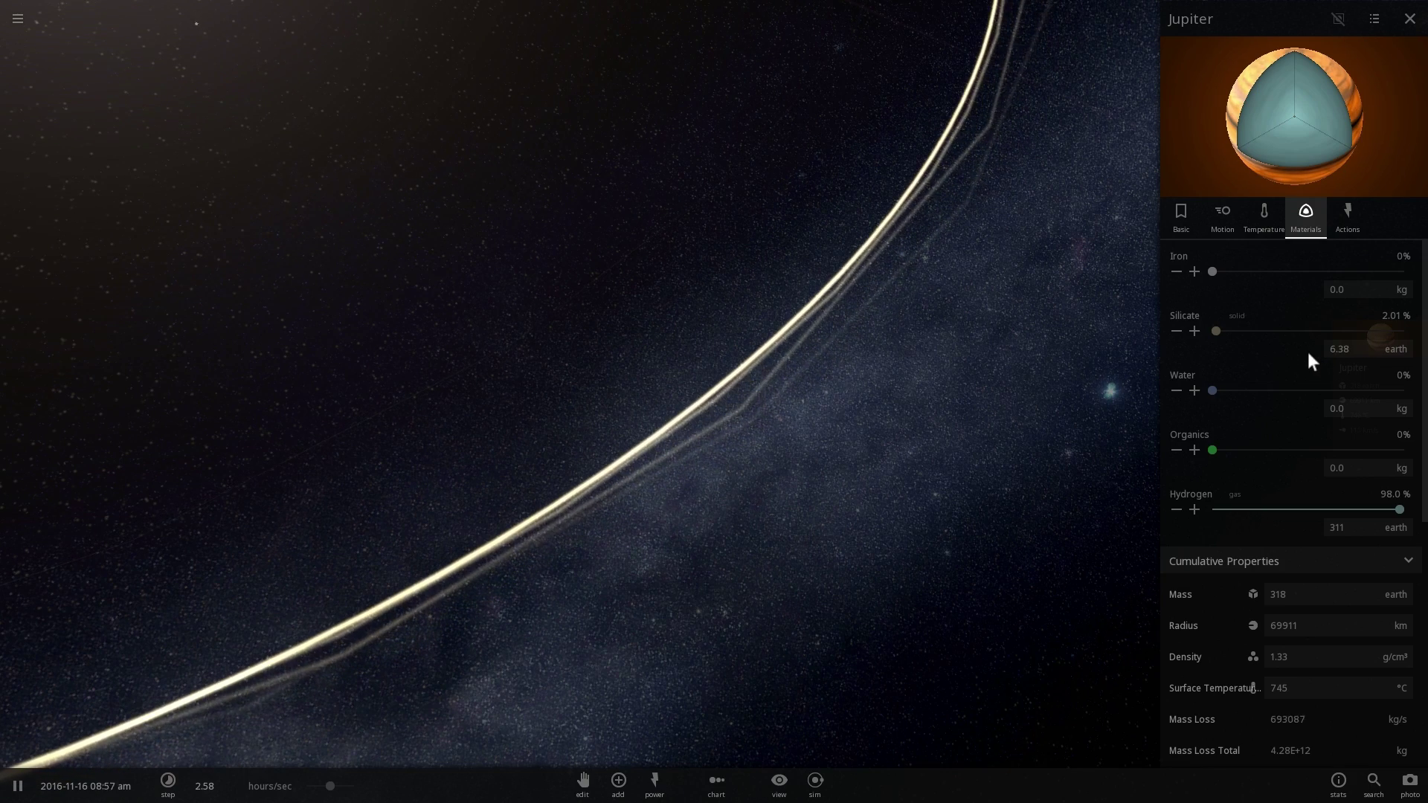
Start an empty simulation, place the star Sirius in it, and add a second Sirius in a close orbit
{"action": "left_click", "coordinate": [76, 183]}
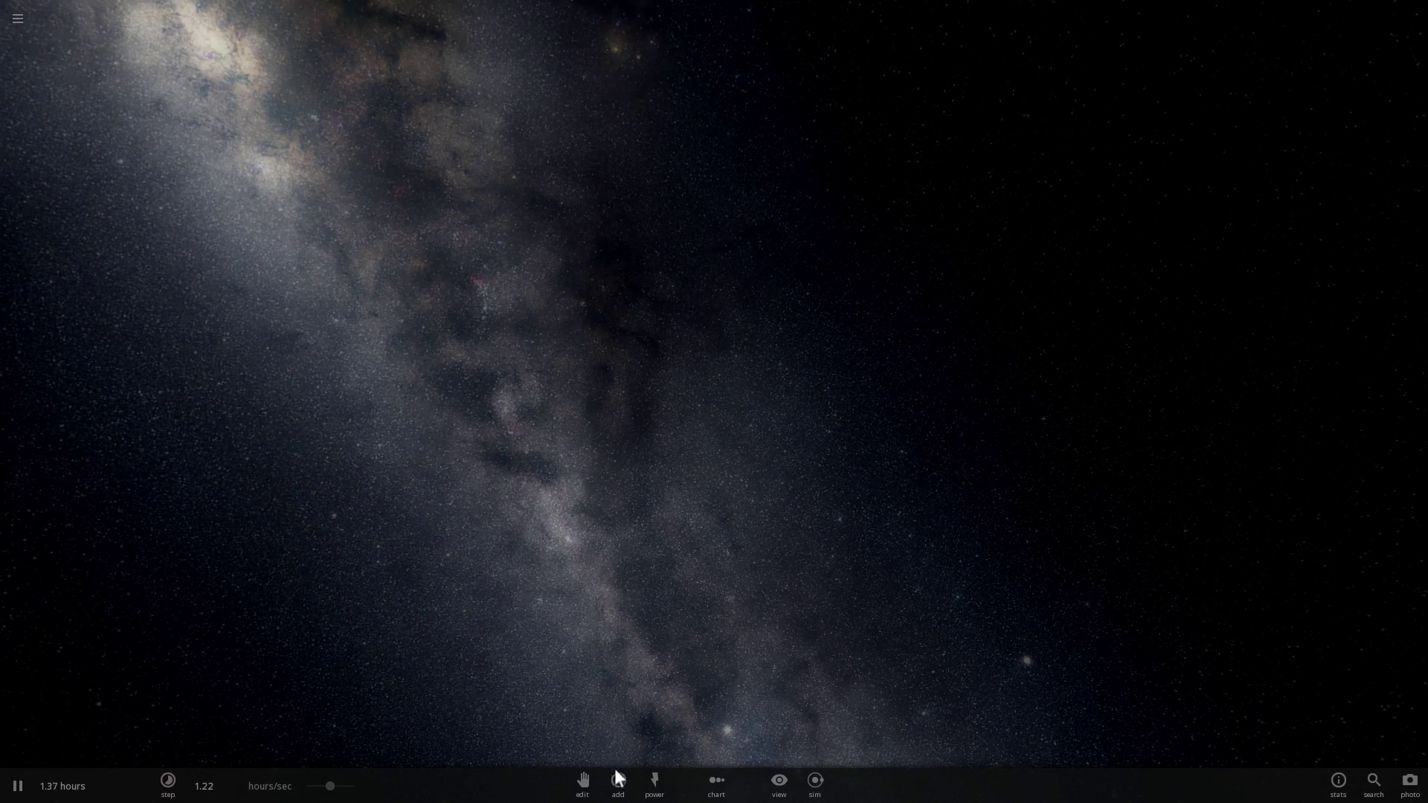
{"action": "left_click", "coordinate": [621, 785]}
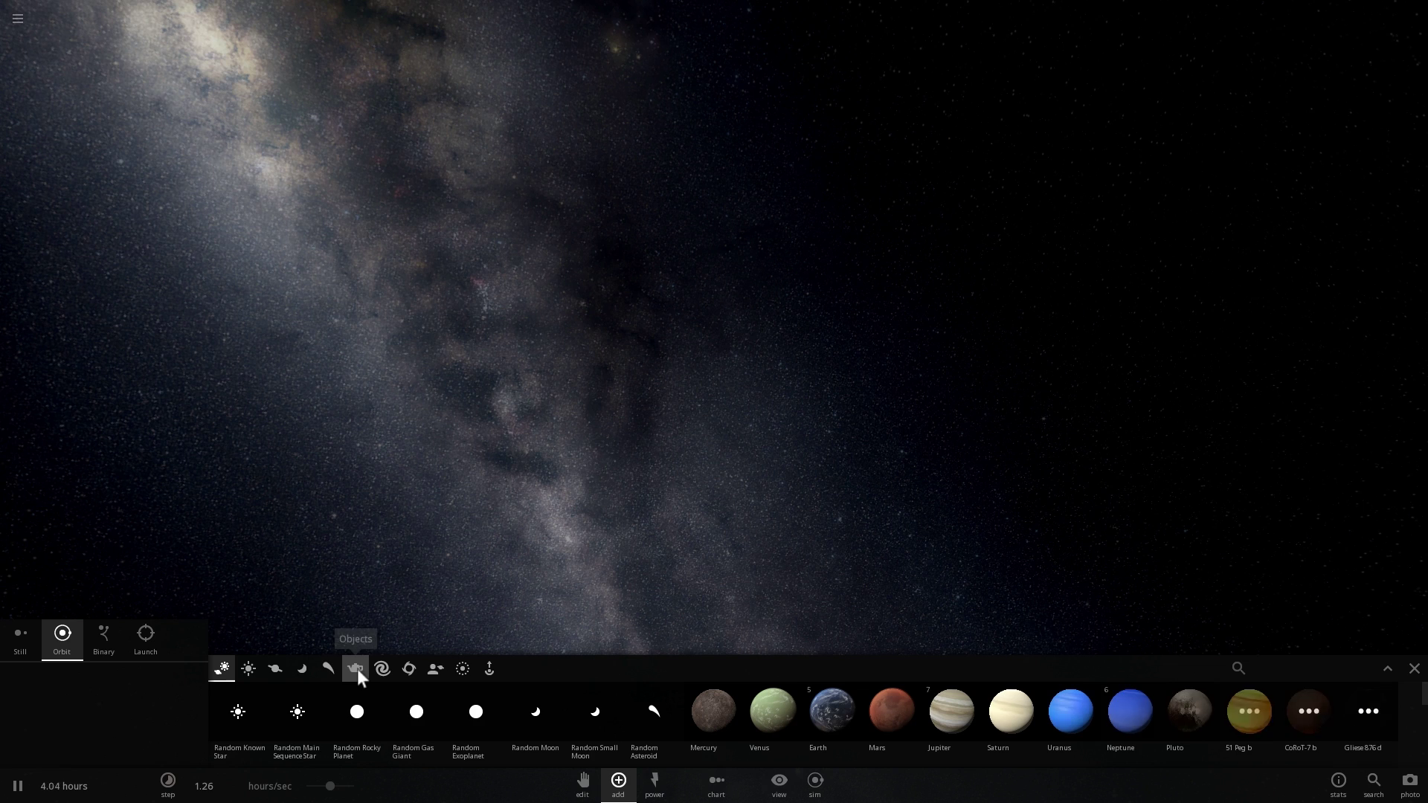
{"action": "left_click", "coordinate": [250, 672]}
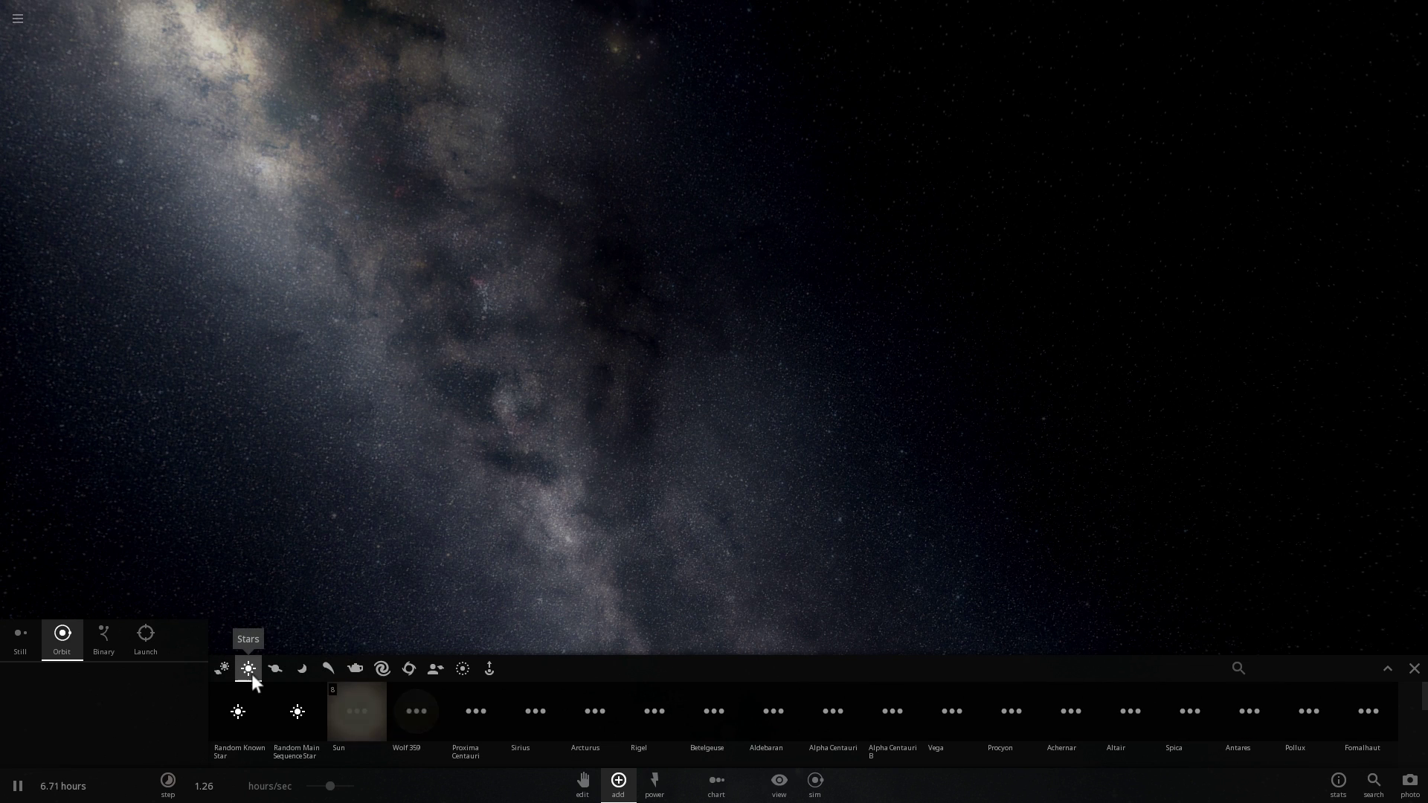
{"action": "mouse_move", "coordinate": [357, 711]}
{"action": "mouse_move", "coordinate": [470, 703]}
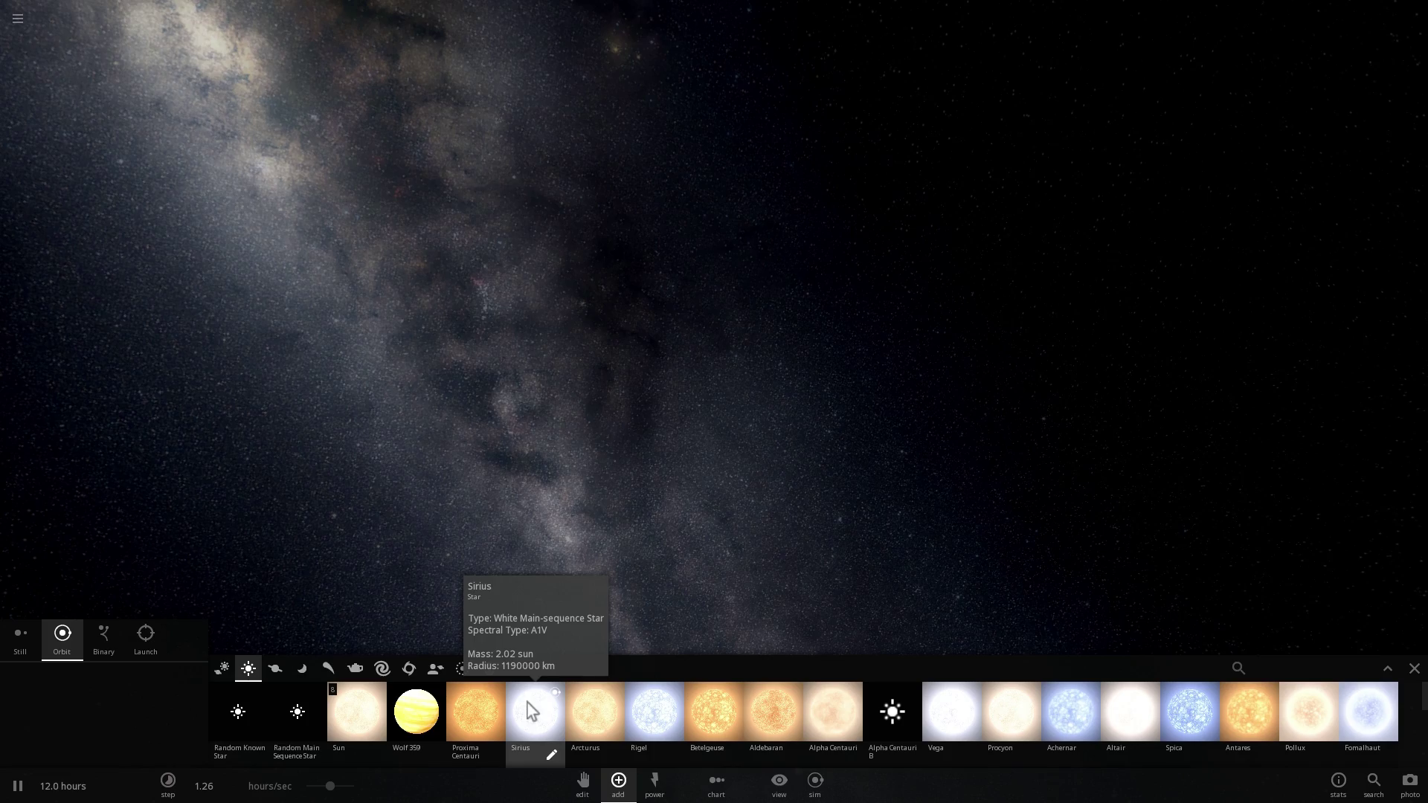
{"action": "left_click", "coordinate": [544, 684]}
{"action": "left_click", "coordinate": [757, 304]}
{"action": "scroll", "coordinate": [699, 326], "scroll_direction": "down", "scroll_amount": 3}
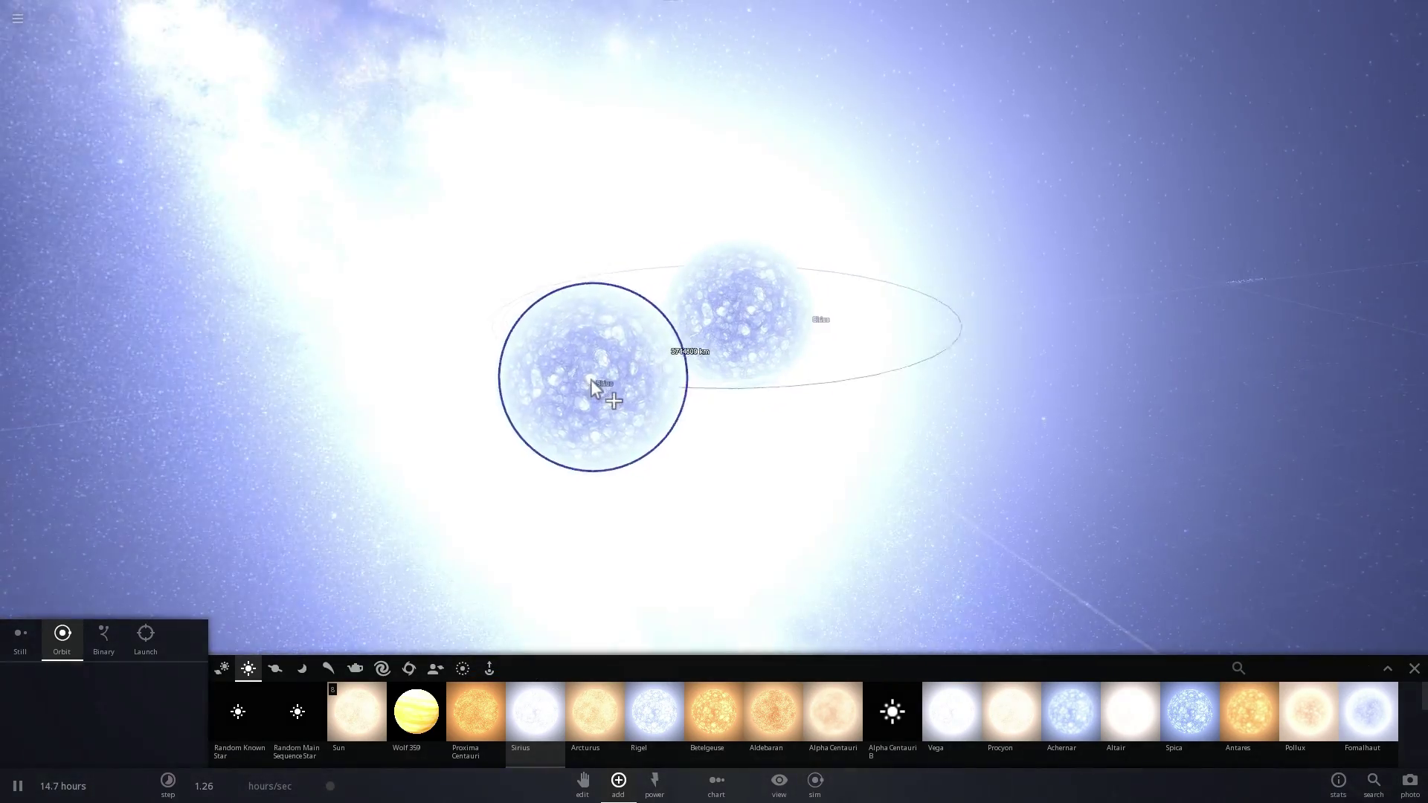
{"action": "left_click", "coordinate": [578, 426]}
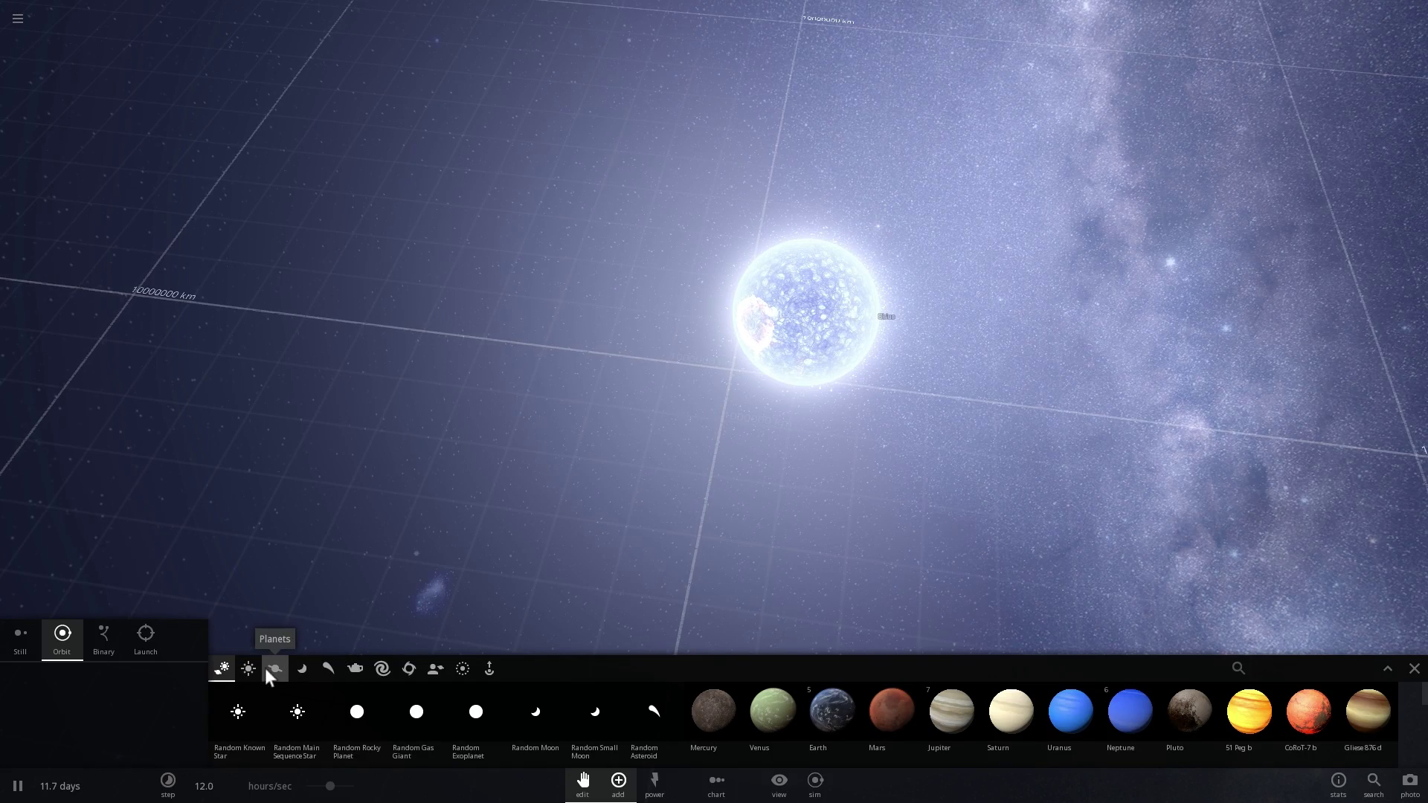
Place a random gas giant in orbit about 13.1 AU from Sirius and open its properties
{"action": "left_click", "coordinate": [266, 669]}
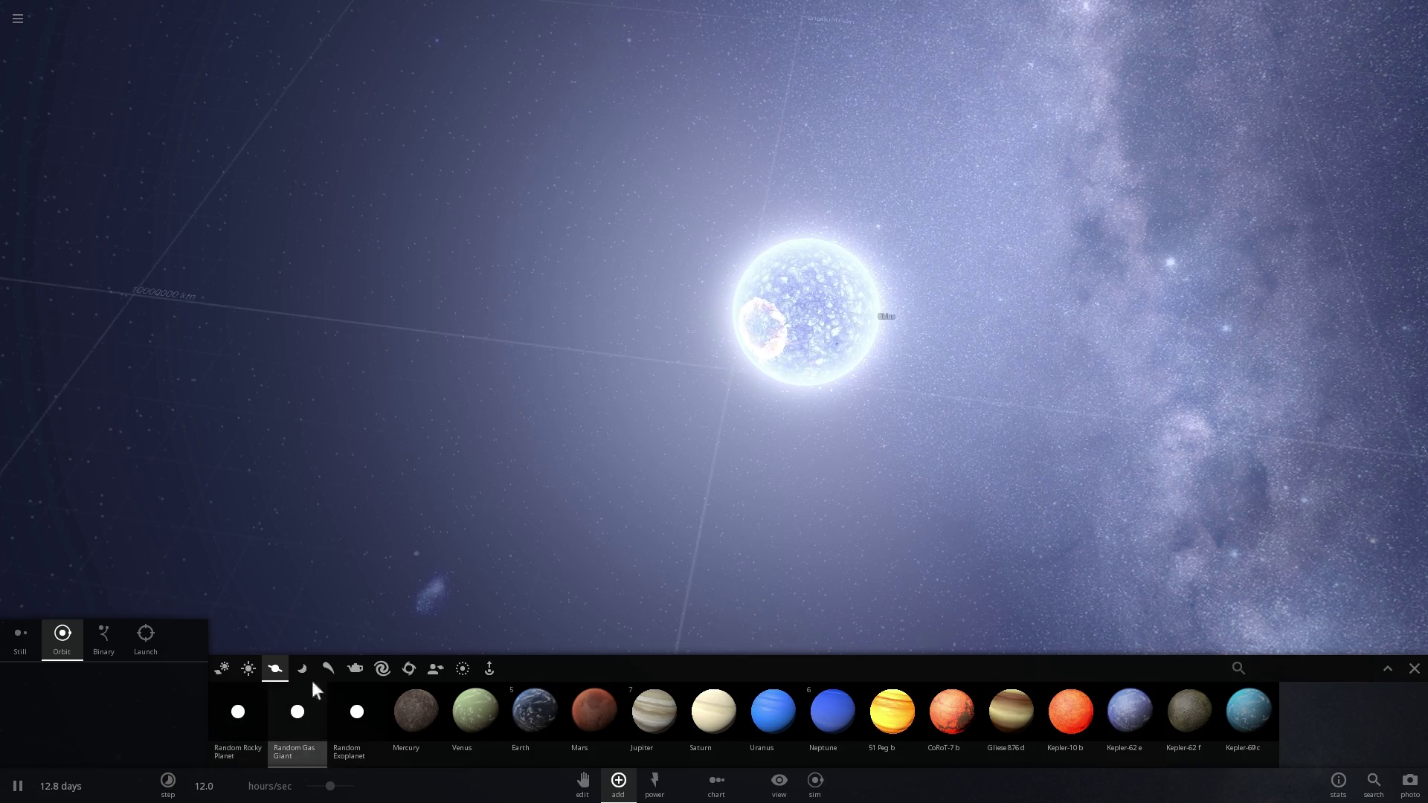
{"action": "scroll", "coordinate": [558, 477], "scroll_direction": "down", "scroll_amount": 5}
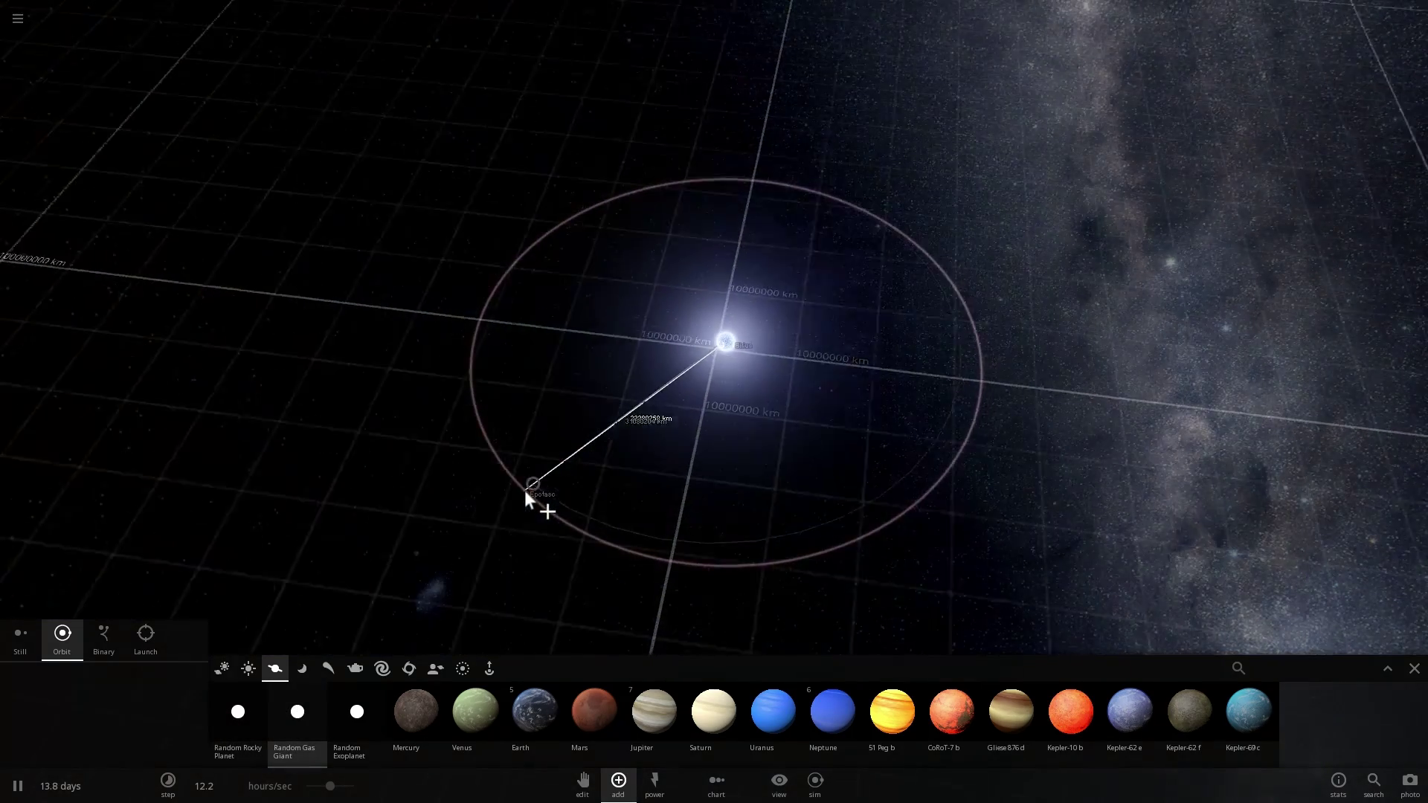
{"action": "scroll", "coordinate": [480, 517], "scroll_direction": "down", "scroll_amount": 5}
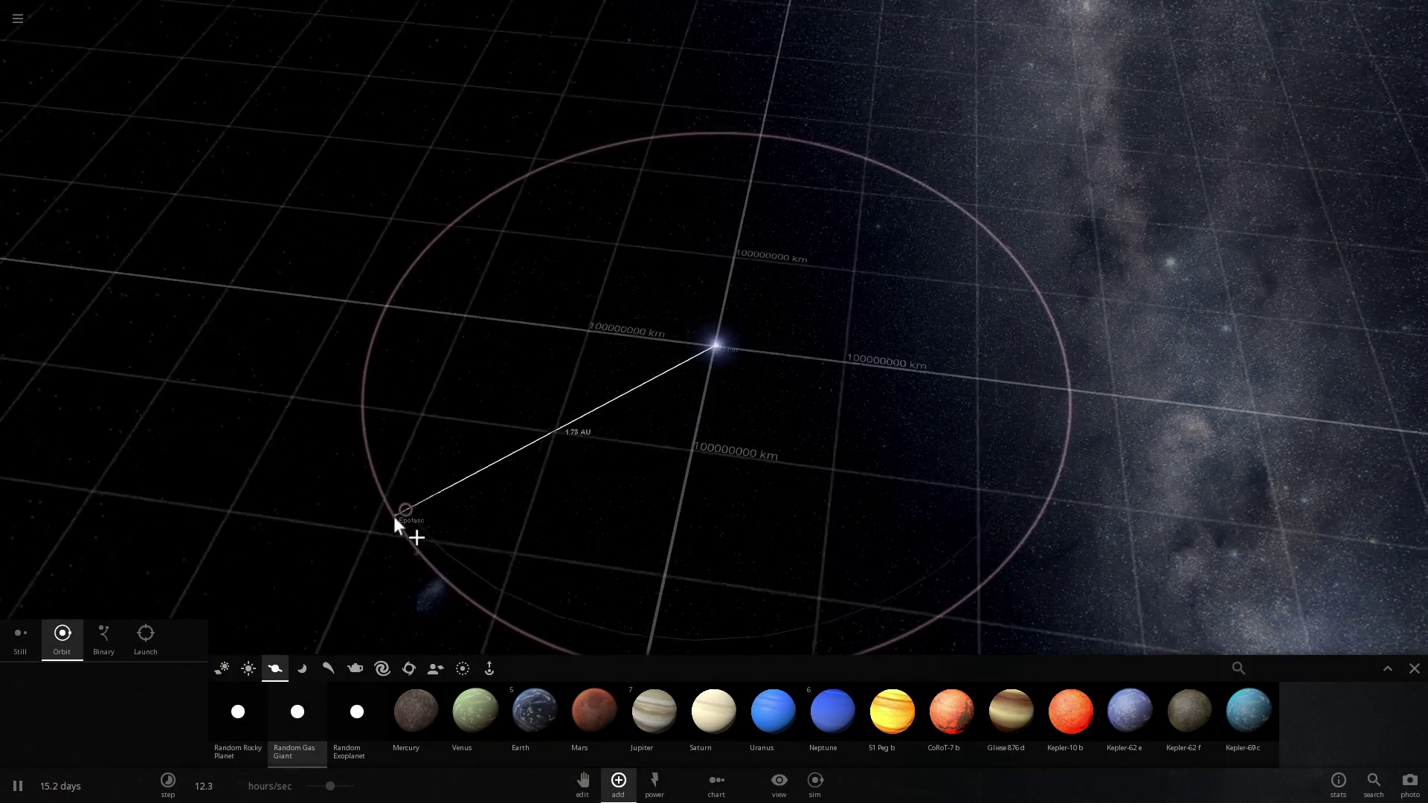
{"action": "scroll", "coordinate": [394, 516], "scroll_direction": "down", "scroll_amount": 5}
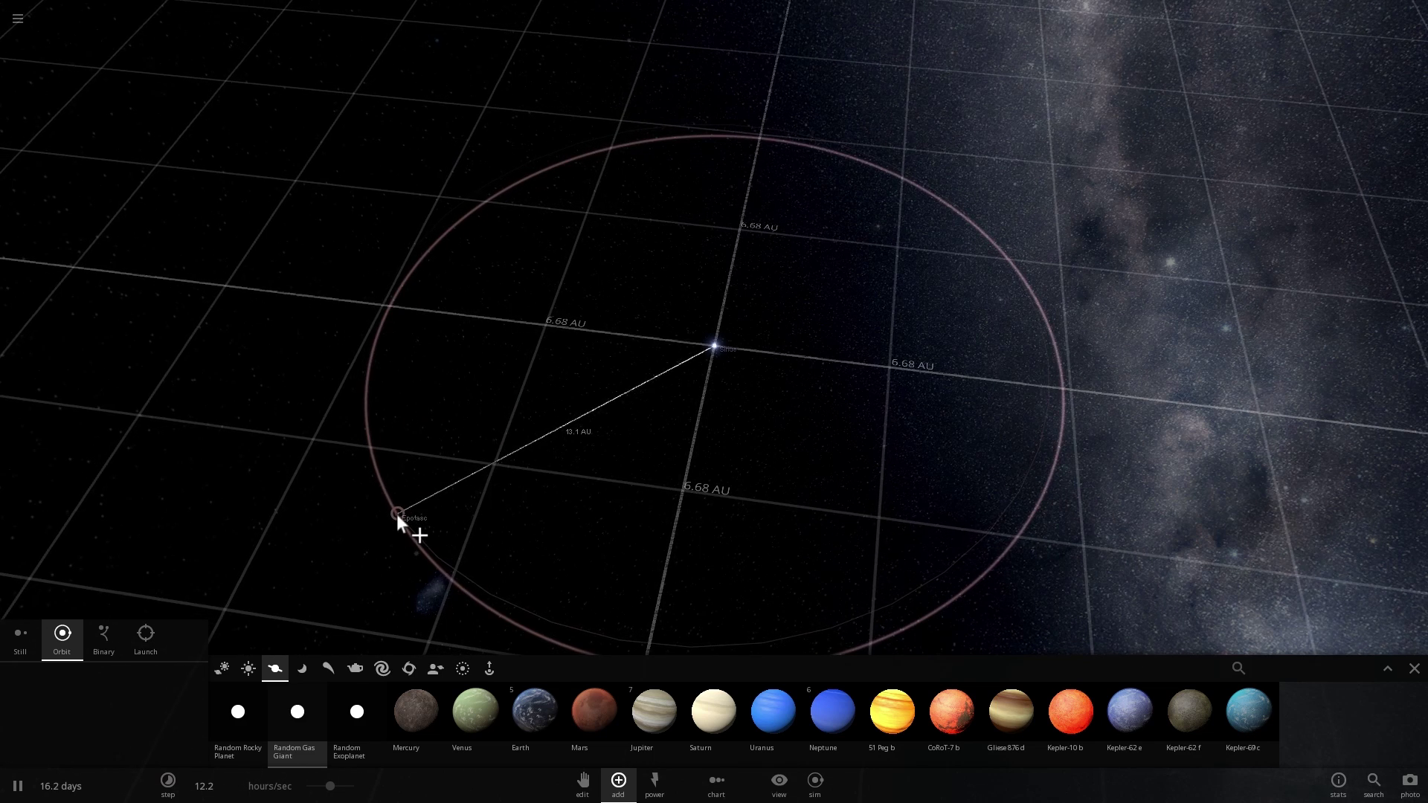
{"action": "left_click", "coordinate": [396, 514]}
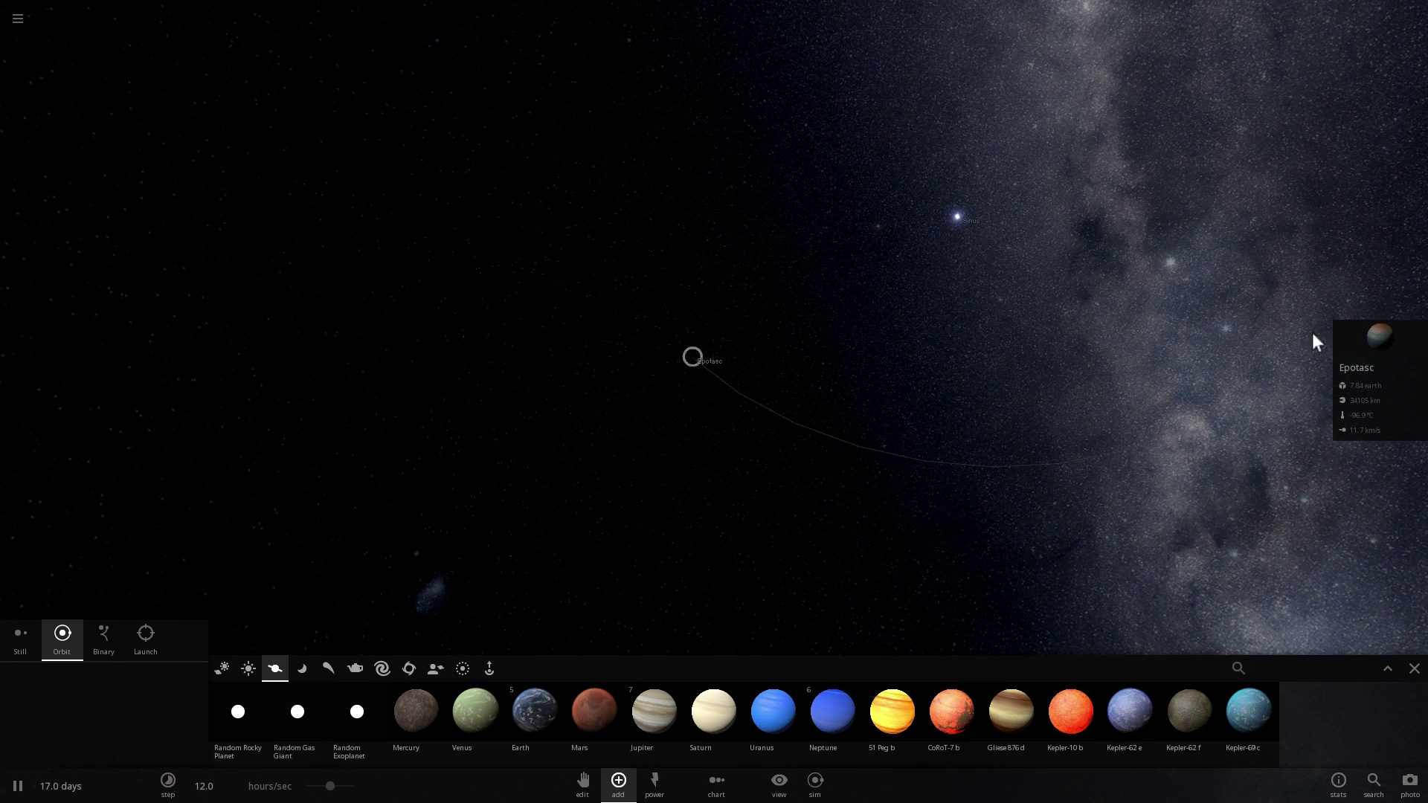
{"action": "double_click", "coordinate": [572, 350]}
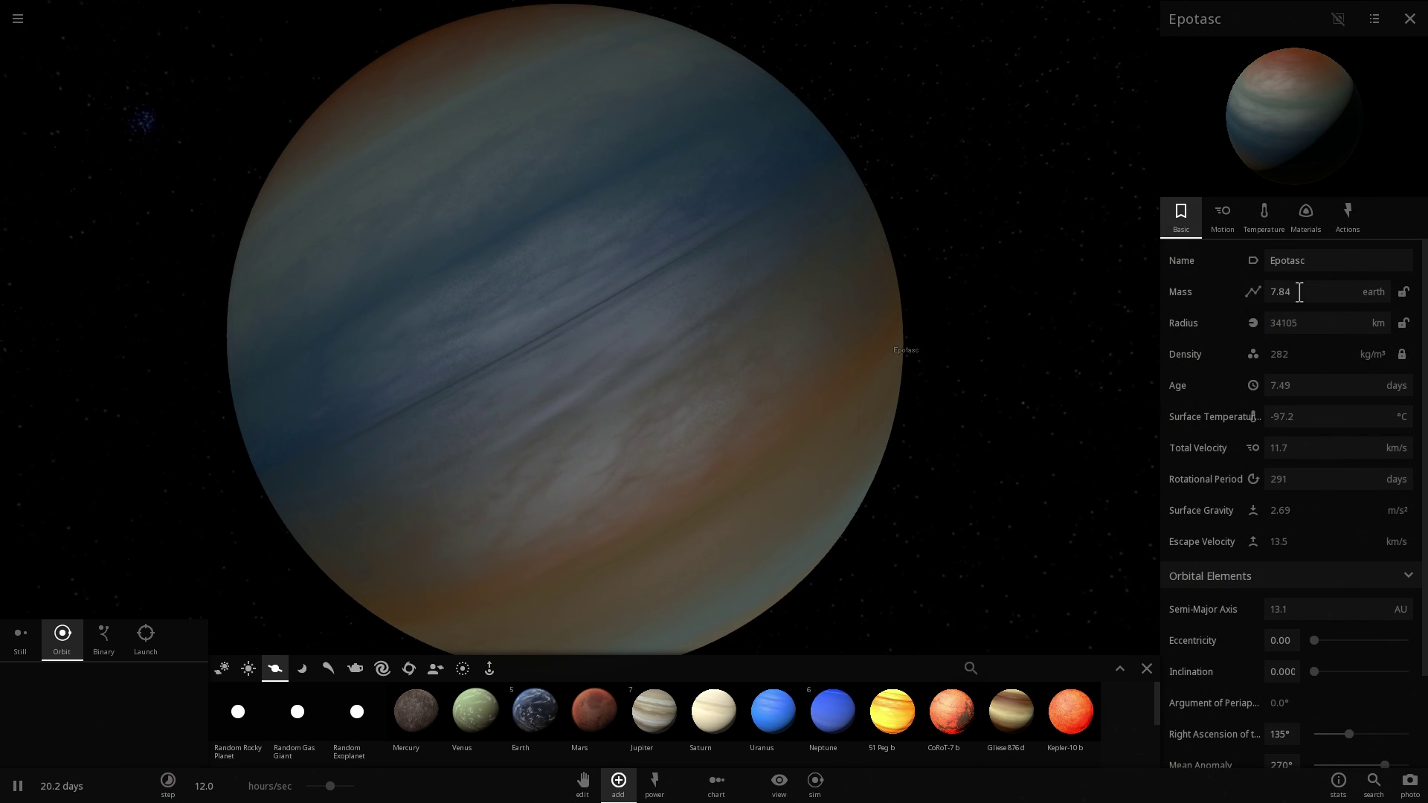
Inspect the gas giant's surface and its material composition up close
{"action": "scroll", "coordinate": [968, 338], "scroll_direction": "up", "scroll_amount": 3}
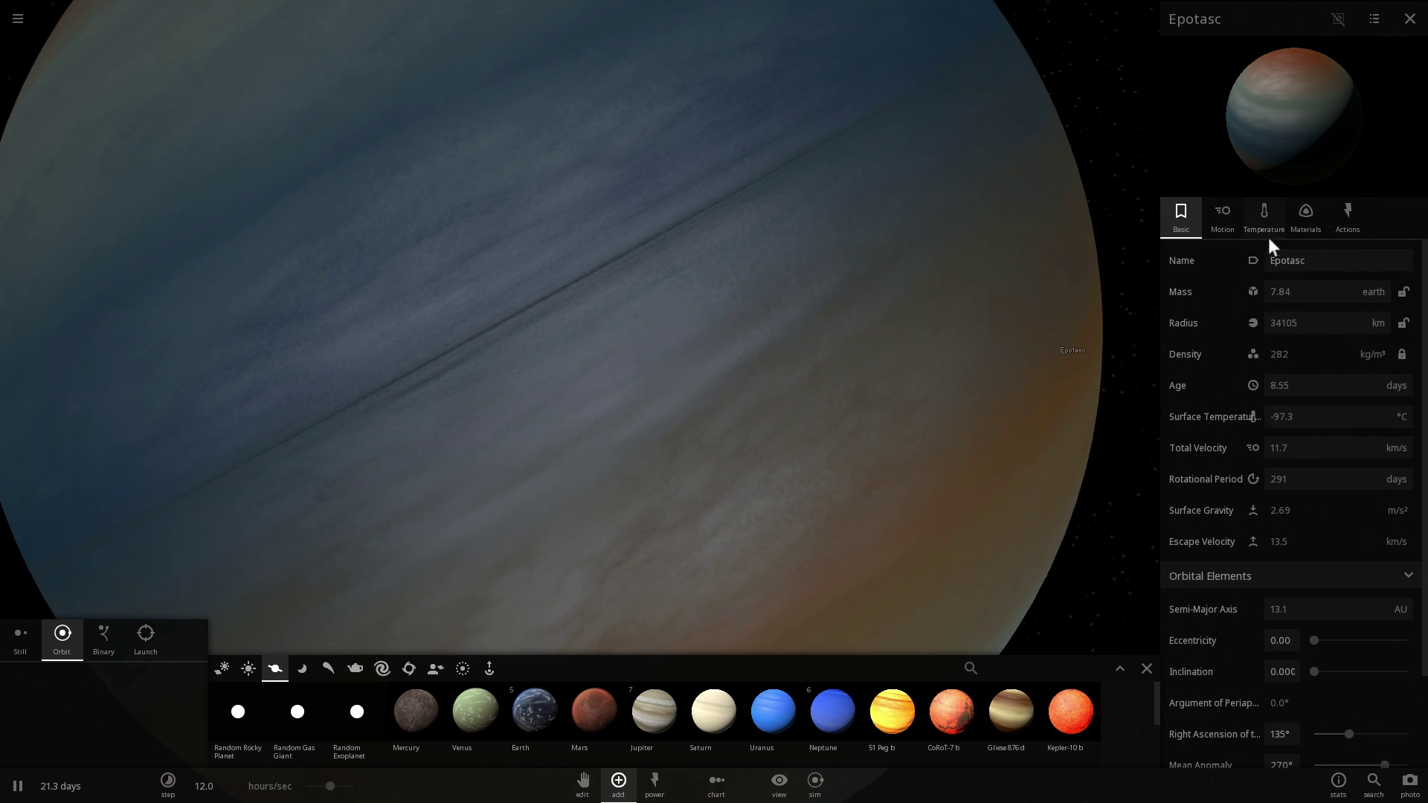
{"action": "left_click", "coordinate": [1305, 224]}
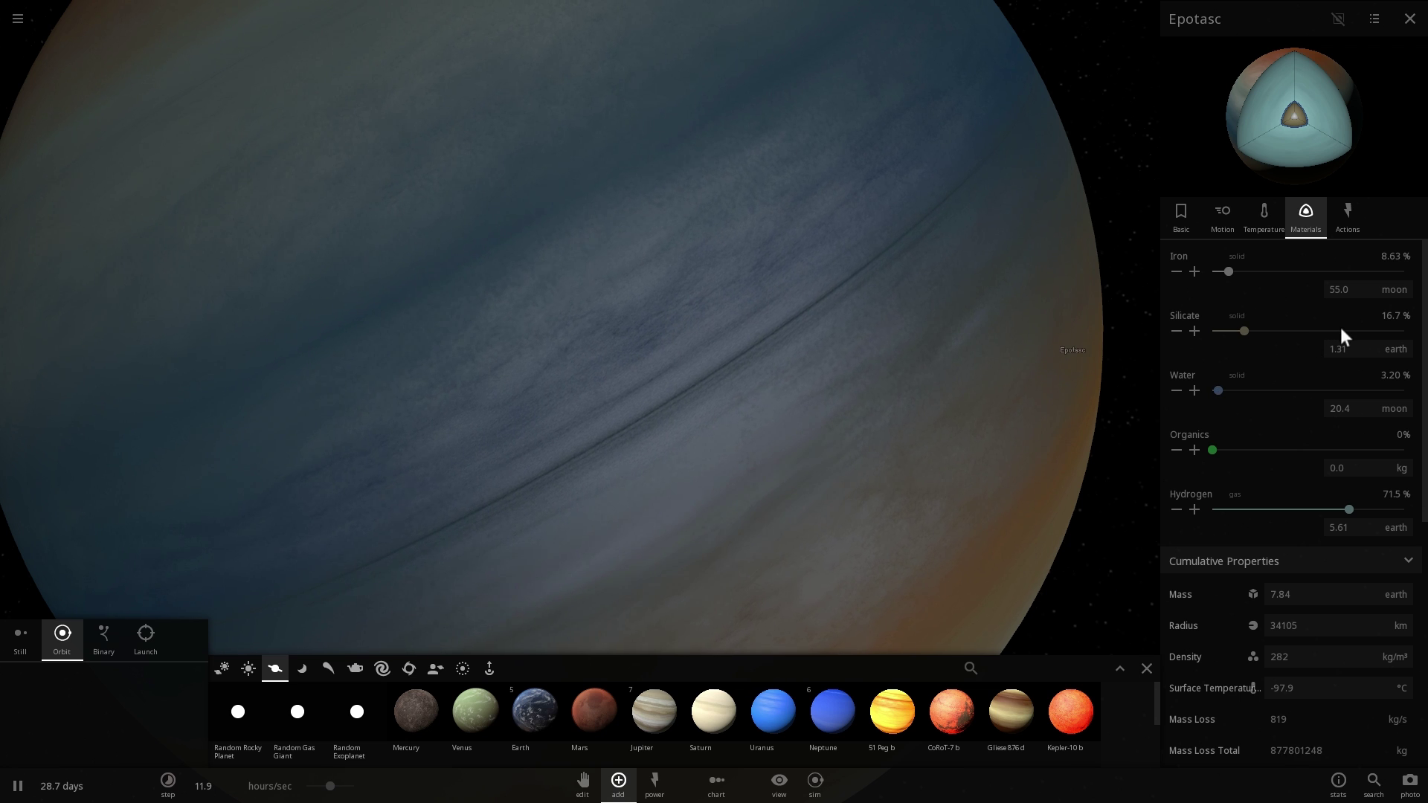
{"action": "scroll", "coordinate": [730, 370], "scroll_direction": "down", "scroll_amount": 5}
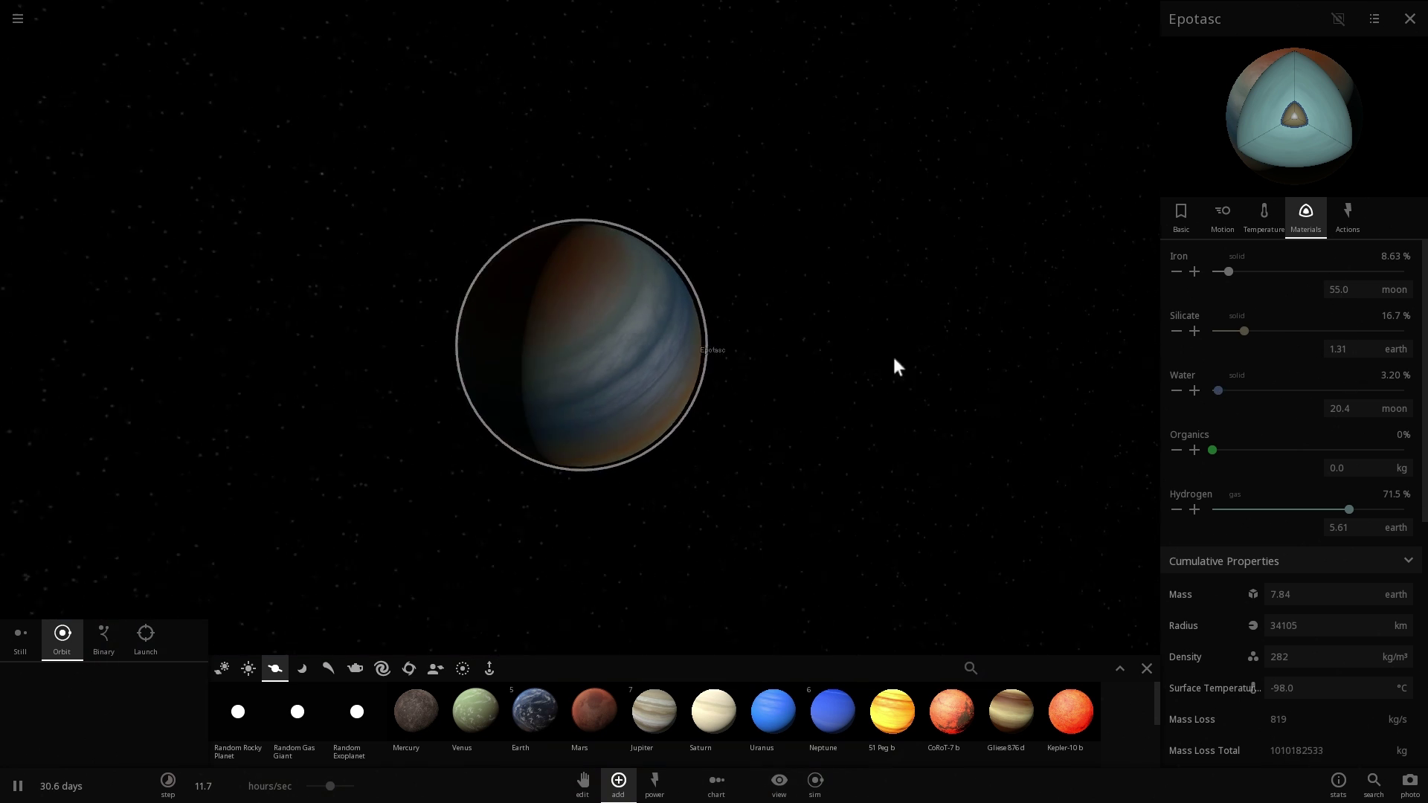
Set the semi-major axis of the gas giant's orbit to 0.1 AU
{"action": "left_click", "coordinate": [1221, 215]}
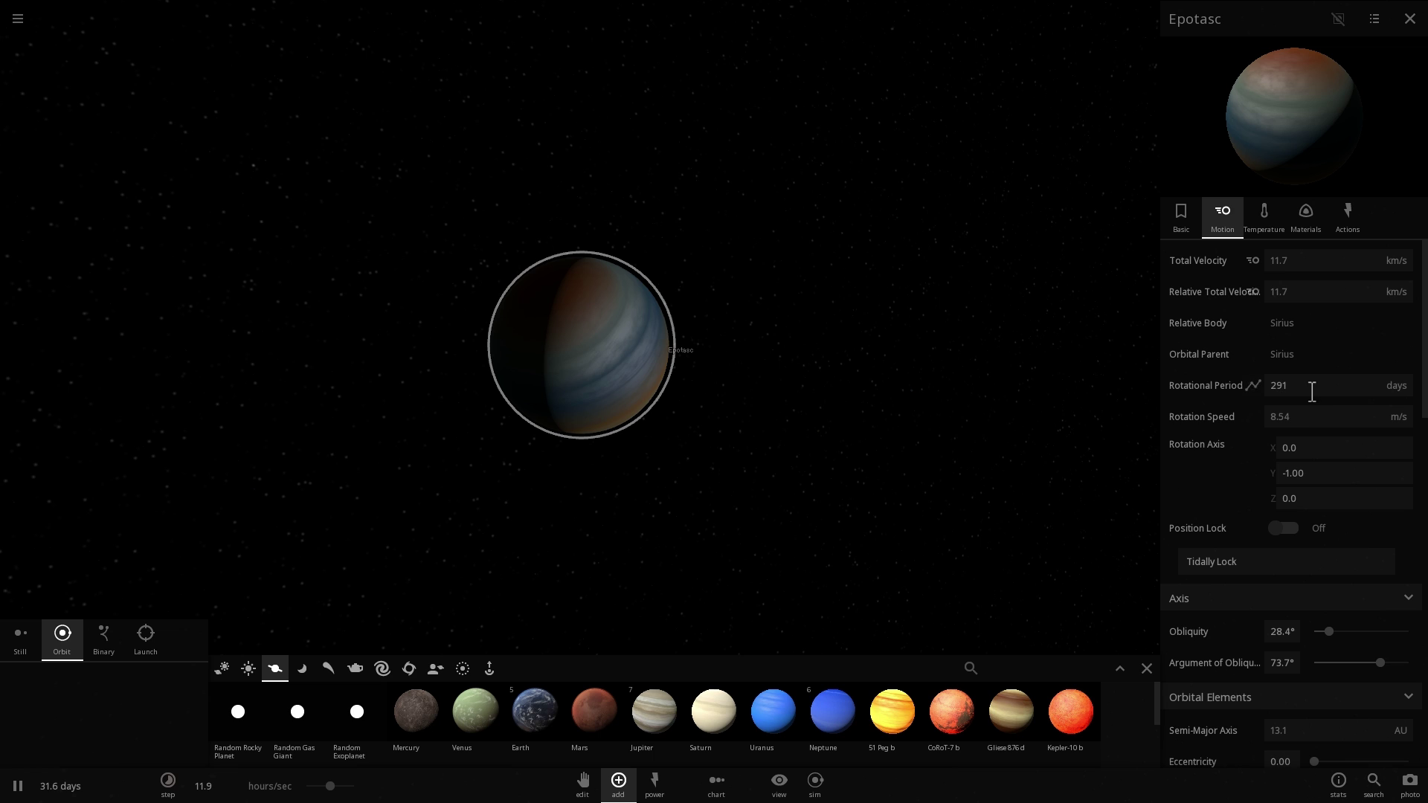
{"action": "scroll", "coordinate": [1303, 448], "scroll_direction": "down", "scroll_amount": 5}
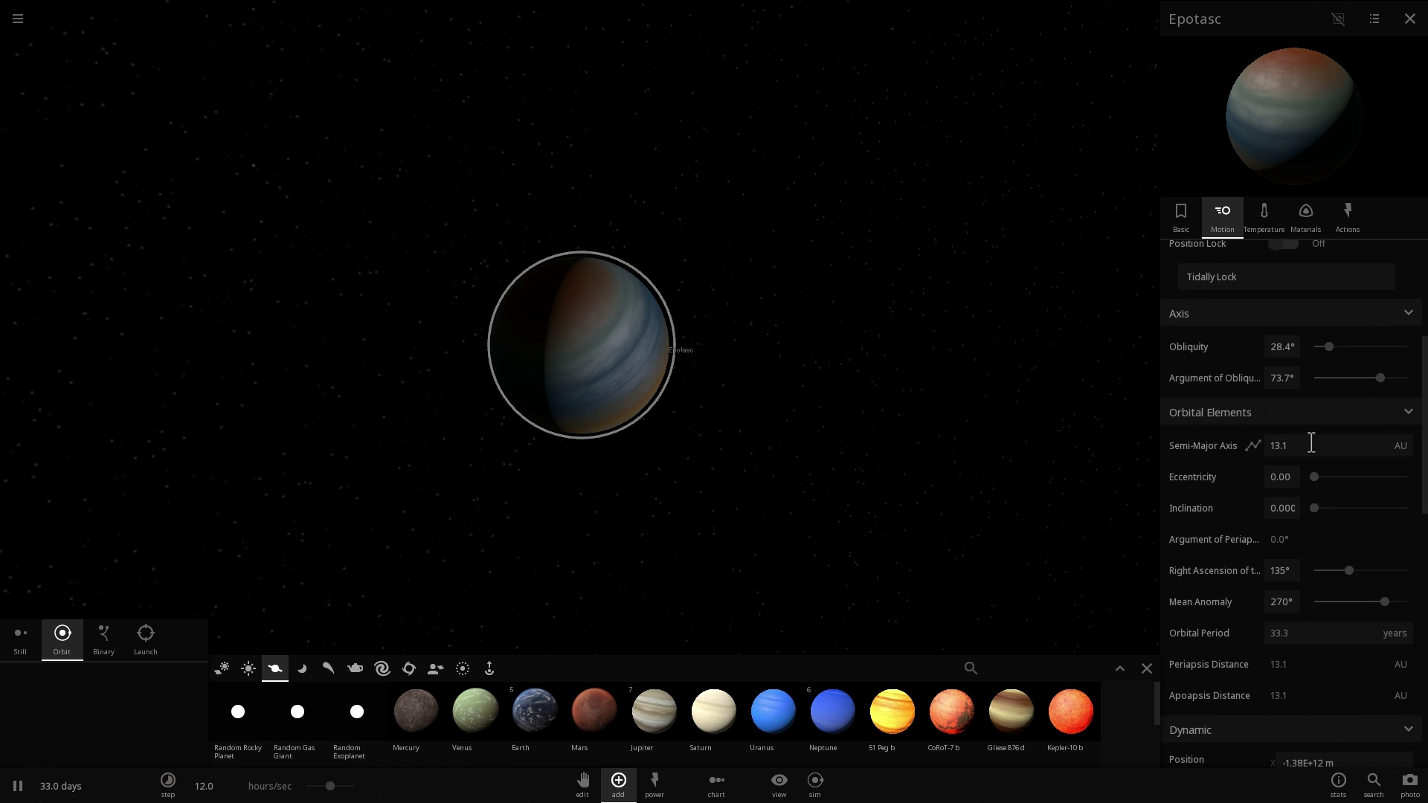
{"action": "type", "text": "0.1"}
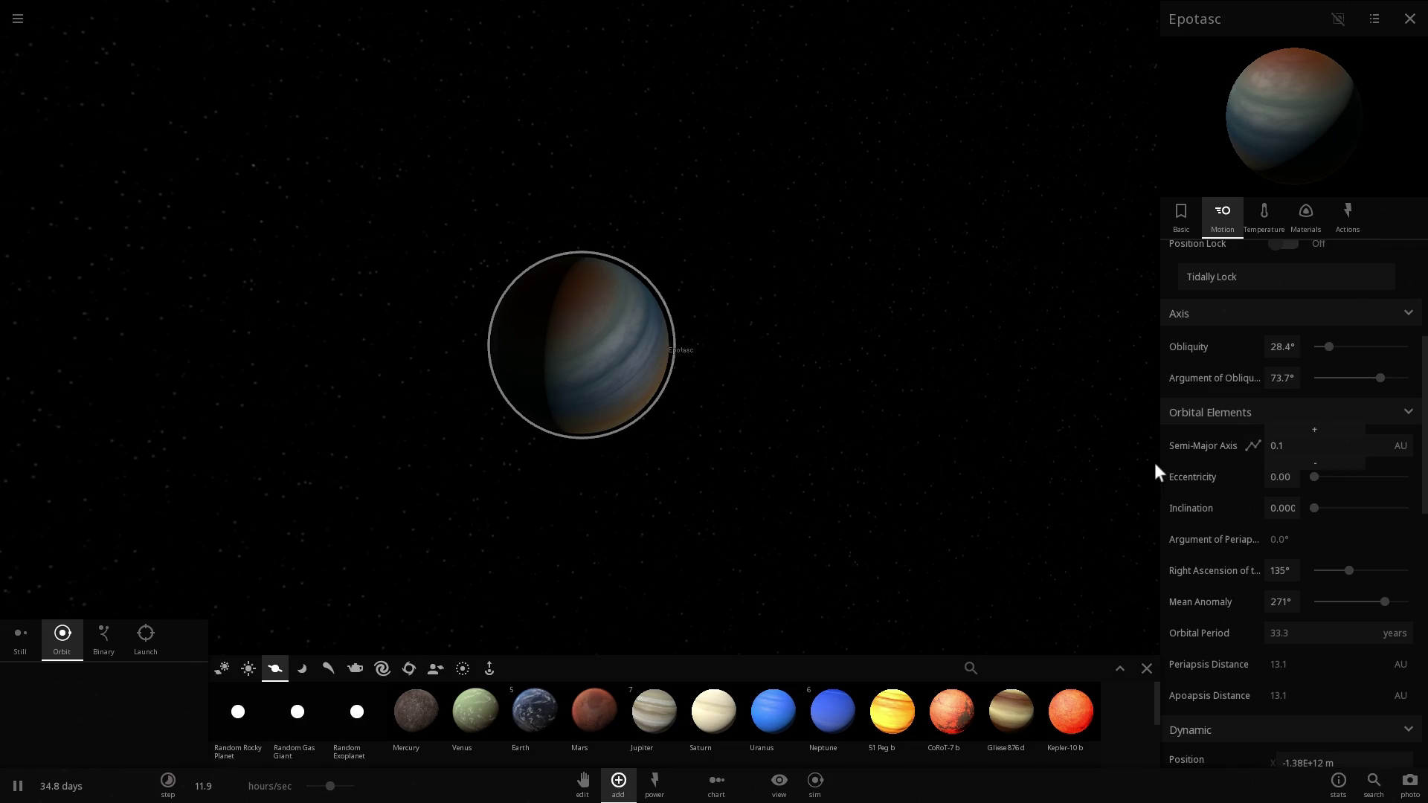
{"action": "key", "text": "Return"}
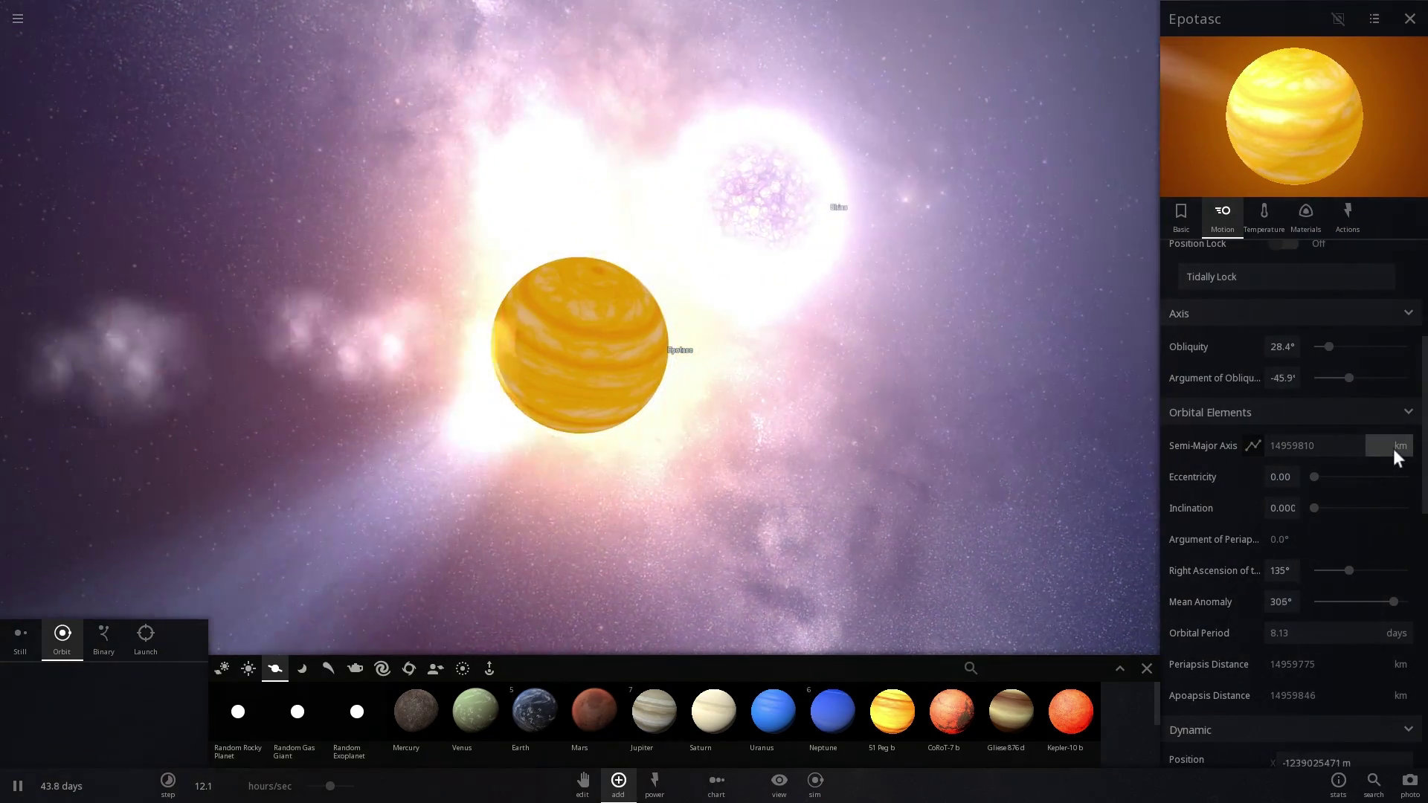
Switch the semi-major axis unit to AU and set the gas giant's orbit to 0.05 AU
{"action": "left_click", "coordinate": [1395, 447]}
{"action": "left_click", "coordinate": [1404, 260]}
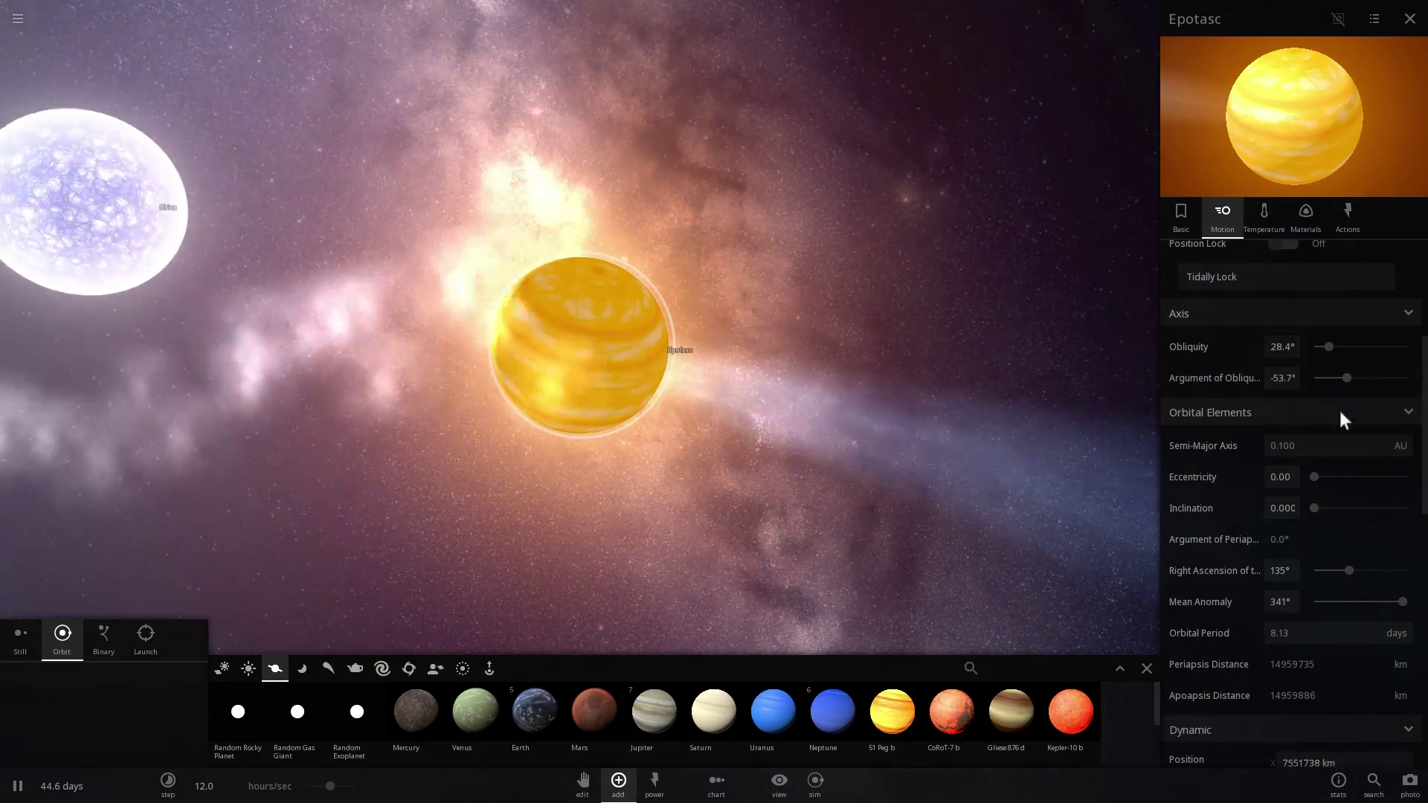
{"action": "left_click", "coordinate": [1315, 440]}
{"action": "key", "text": "BackSpace"}
{"action": "key", "text": "BackSpace"}
{"action": "key", "text": "BackSpace"}
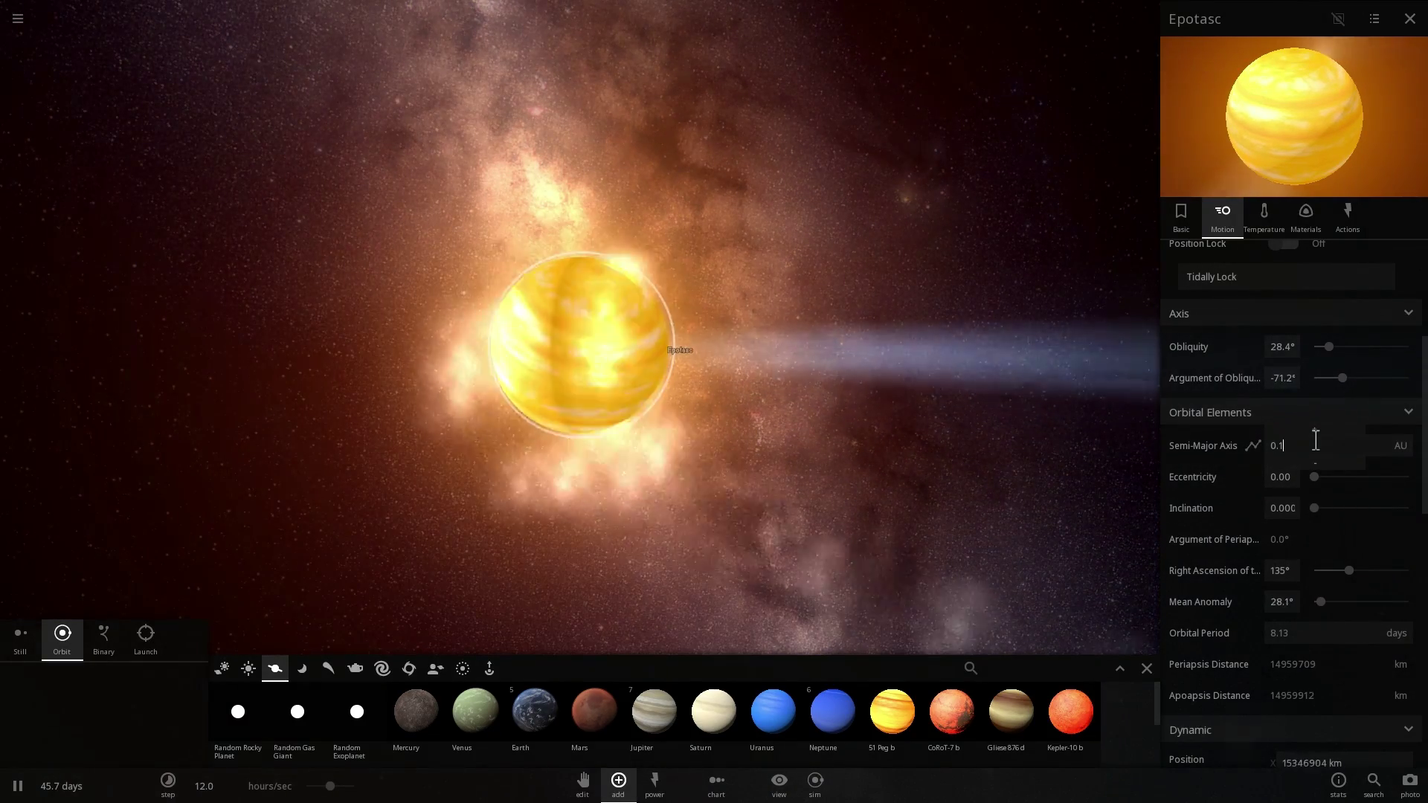
{"action": "type", "text": "05"}
{"action": "key", "text": "Return"}
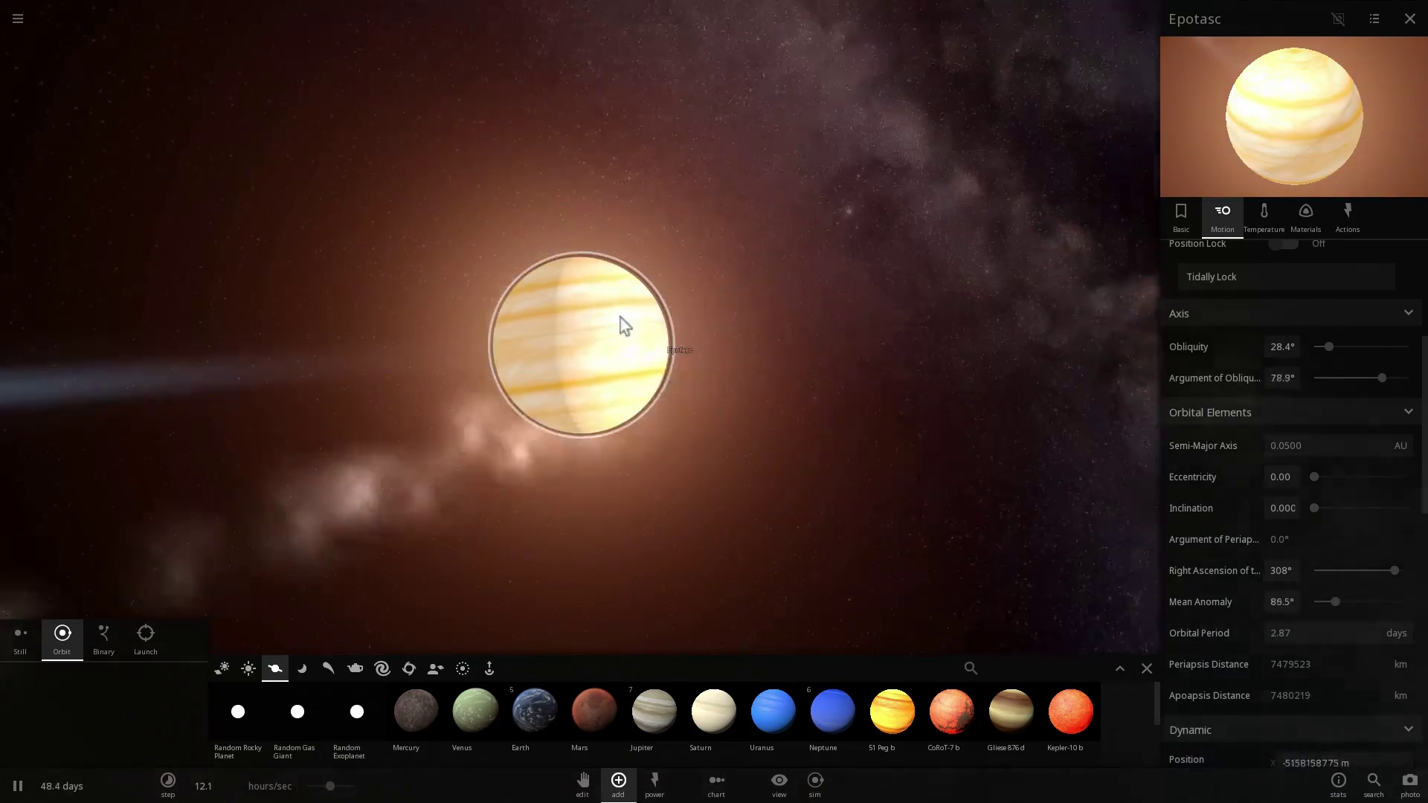
Center the view on Sirius with the planet's whole orbit in frame, and reselect the gas giant while the simulation is paused
{"action": "right_click_drag", "start_coordinate": [619, 316], "coordinate": [587, 506]}
{"action": "scroll", "coordinate": [587, 506], "scroll_direction": "down", "scroll_amount": 5}
{"action": "scroll", "coordinate": [557, 472], "scroll_direction": "down", "scroll_amount": 5}
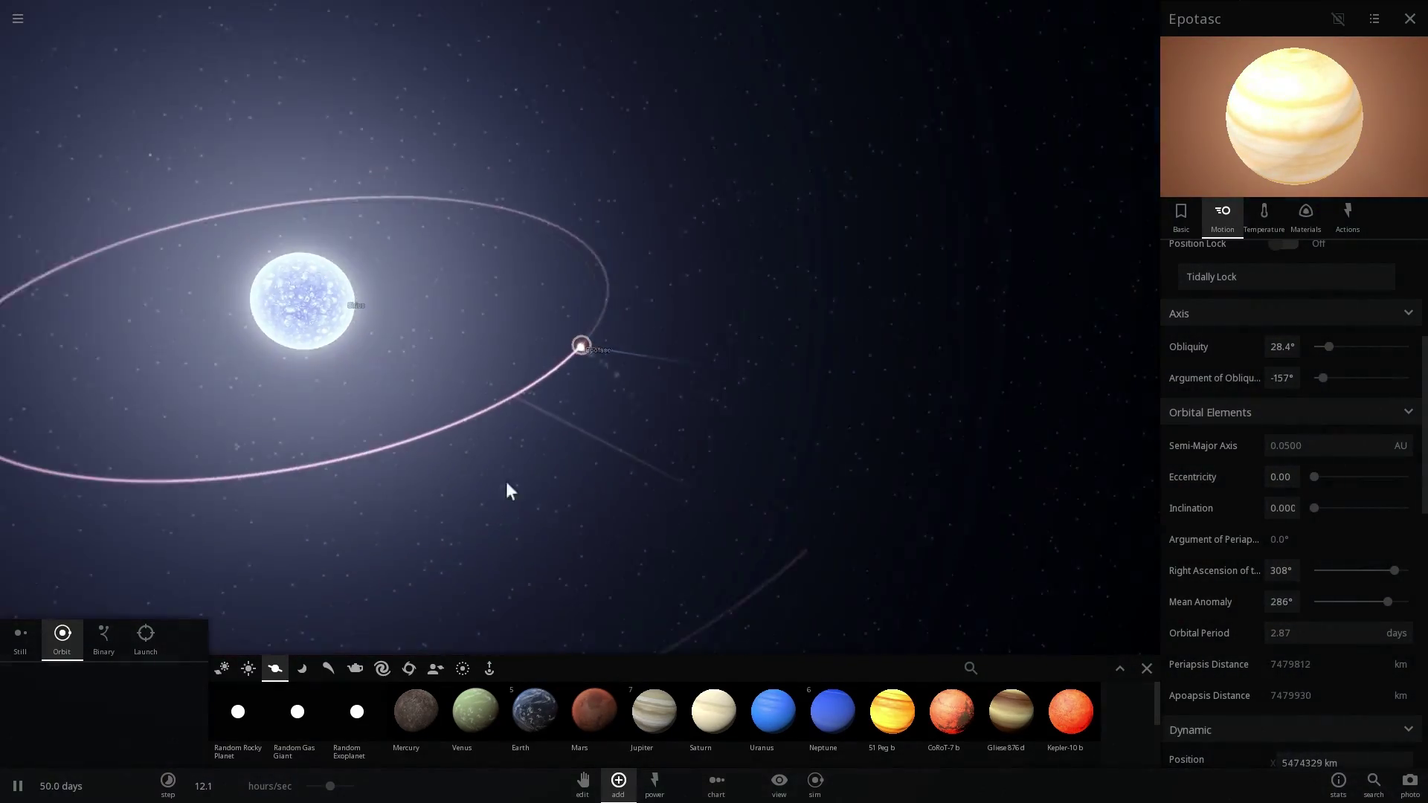
{"action": "double_click", "coordinate": [331, 366]}
{"action": "key", "text": "space"}
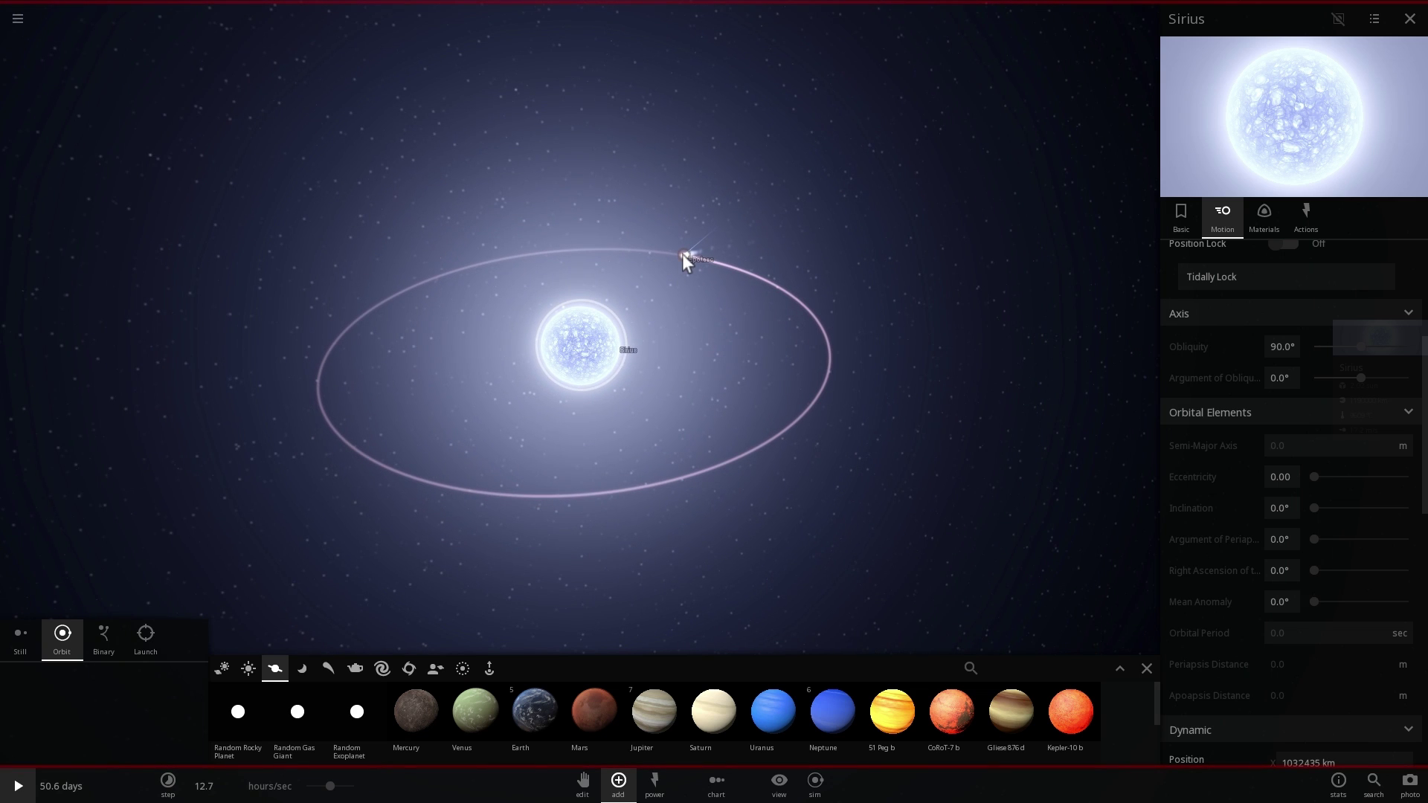
{"action": "left_click", "coordinate": [681, 252]}
{"action": "key", "text": "space"}
Check the gas giant's material percentages, total mass and mass loss rate
{"action": "left_click", "coordinate": [1305, 214]}
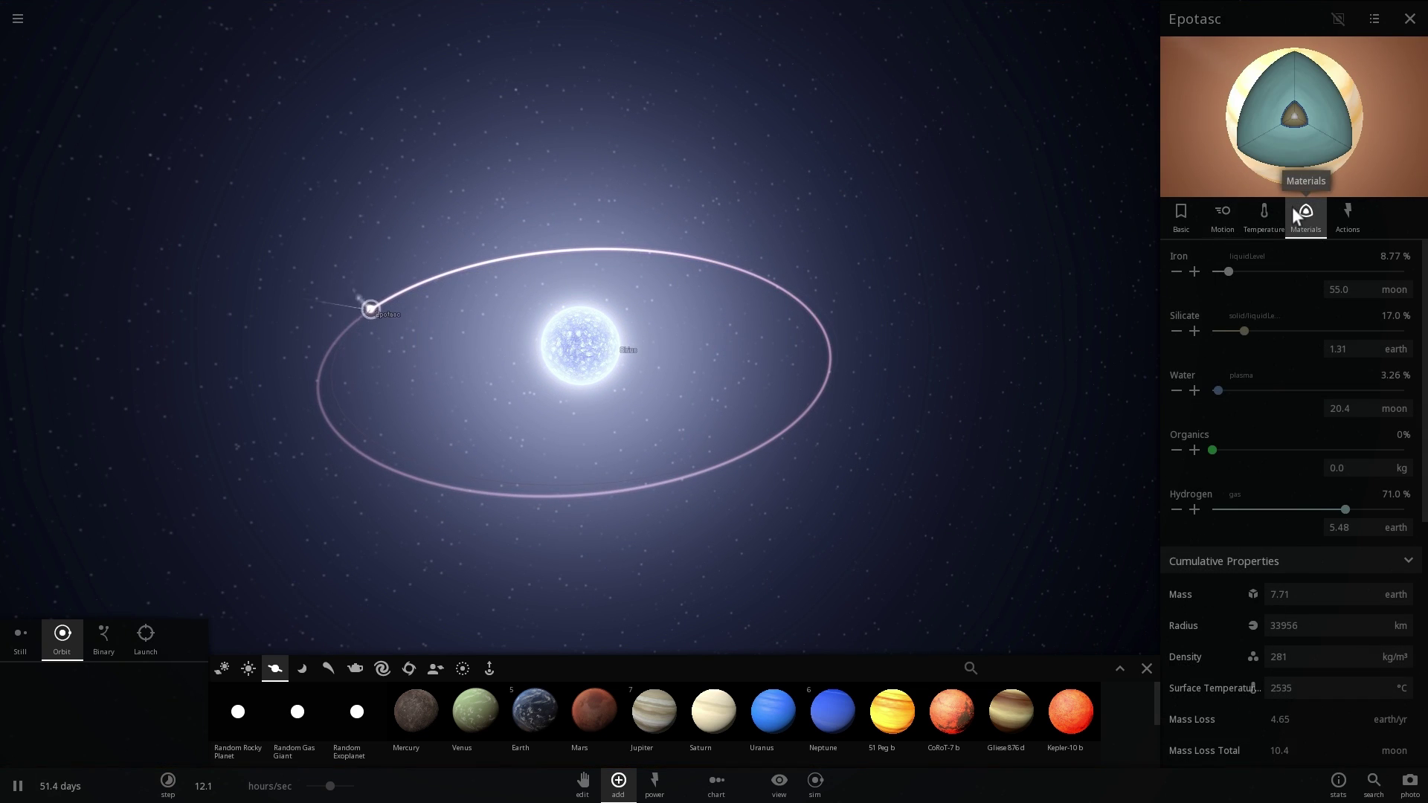
{"action": "scroll", "coordinate": [1271, 398], "scroll_direction": "down", "scroll_amount": 2}
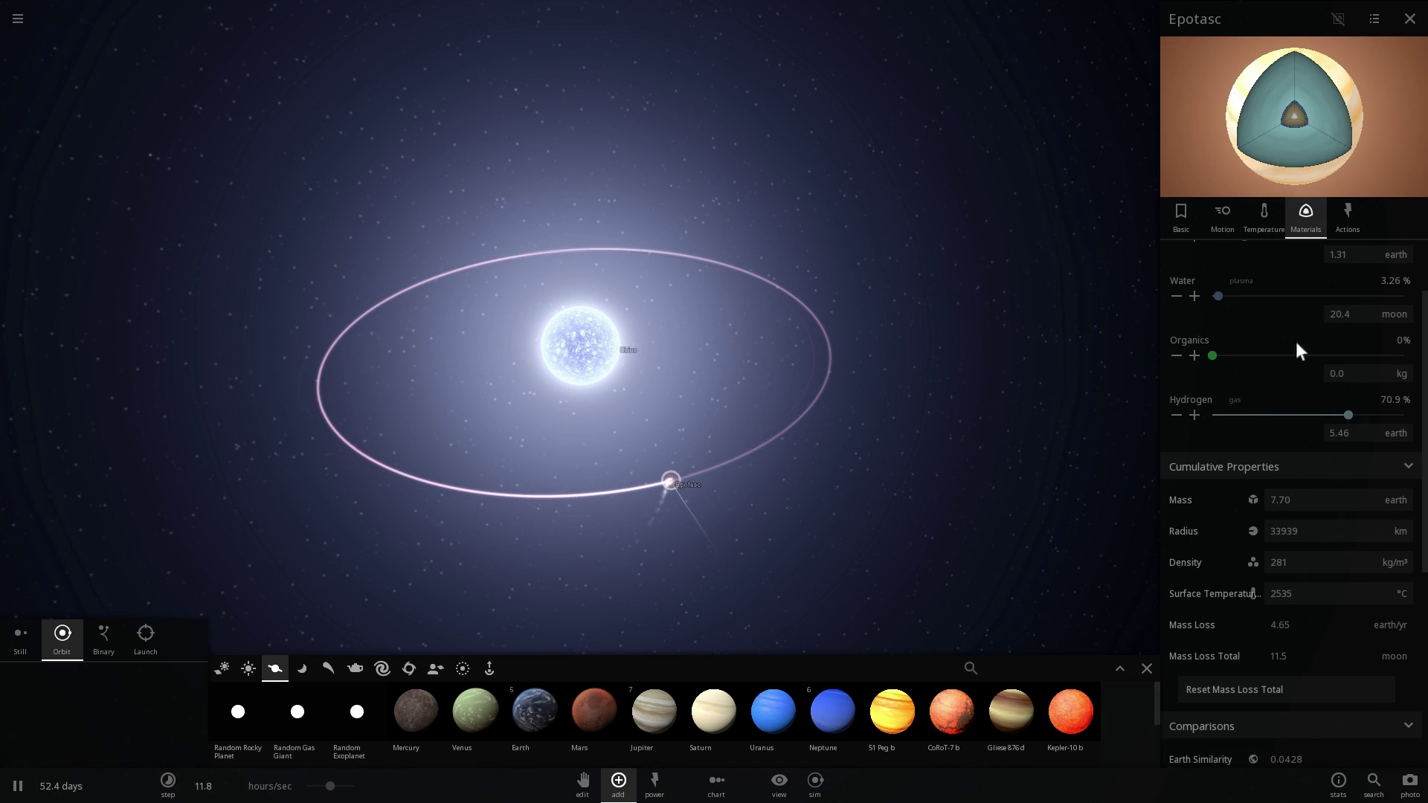
{"action": "scroll", "coordinate": [1234, 536], "scroll_direction": "down", "scroll_amount": 2}
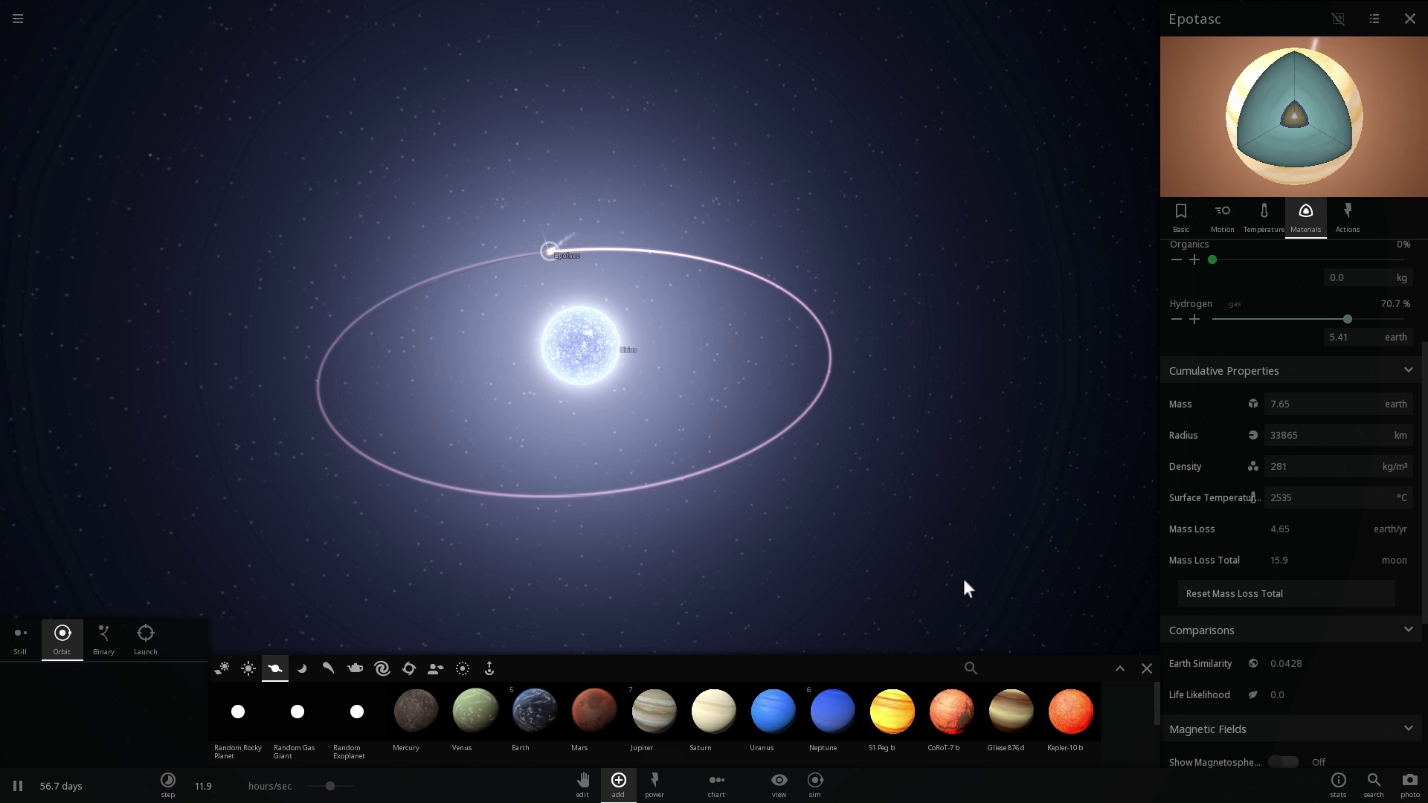
{"action": "scroll", "coordinate": [1334, 297], "scroll_direction": "up", "scroll_amount": 3}
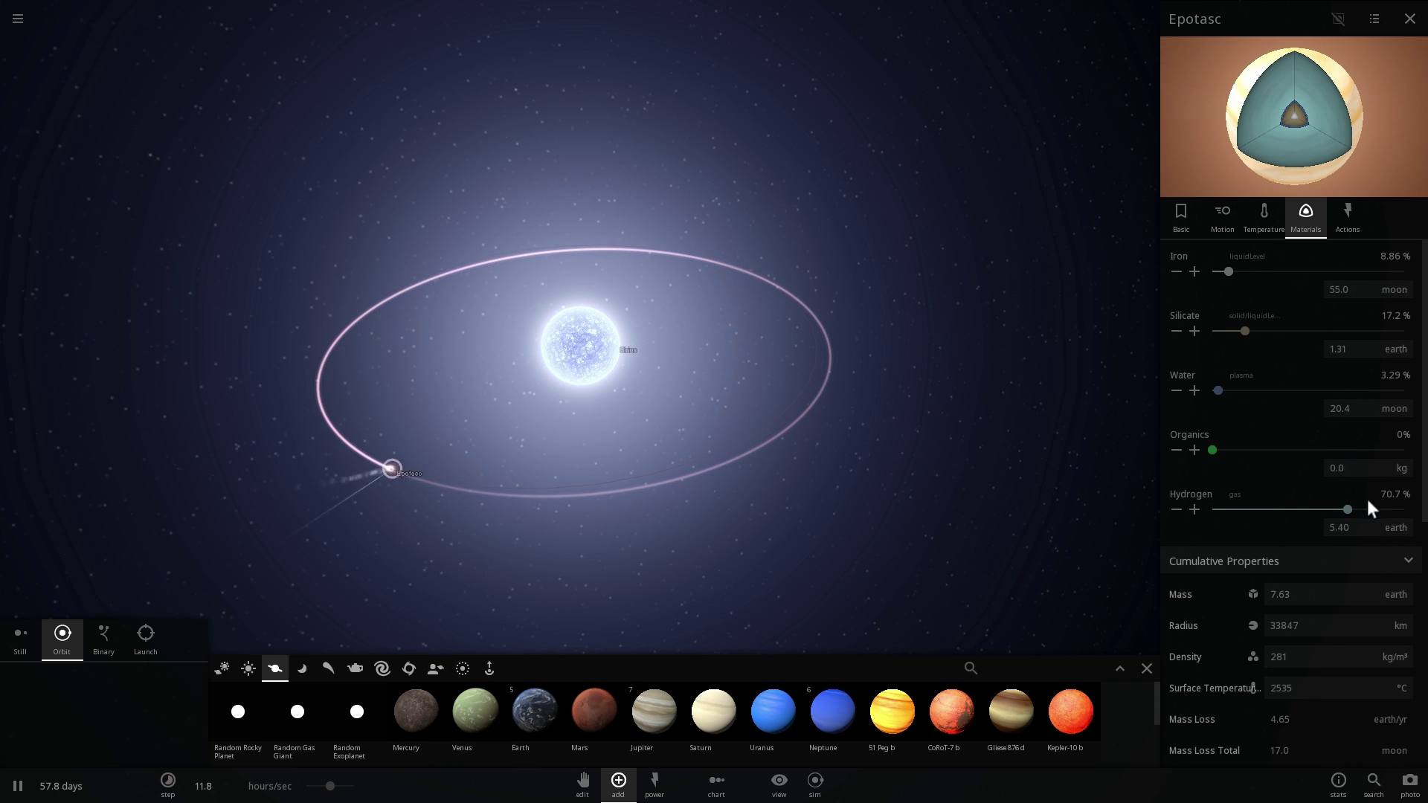
Speed the simulation up in stages to about 9.4 days/sec
{"action": "left_click", "coordinate": [330, 786]}
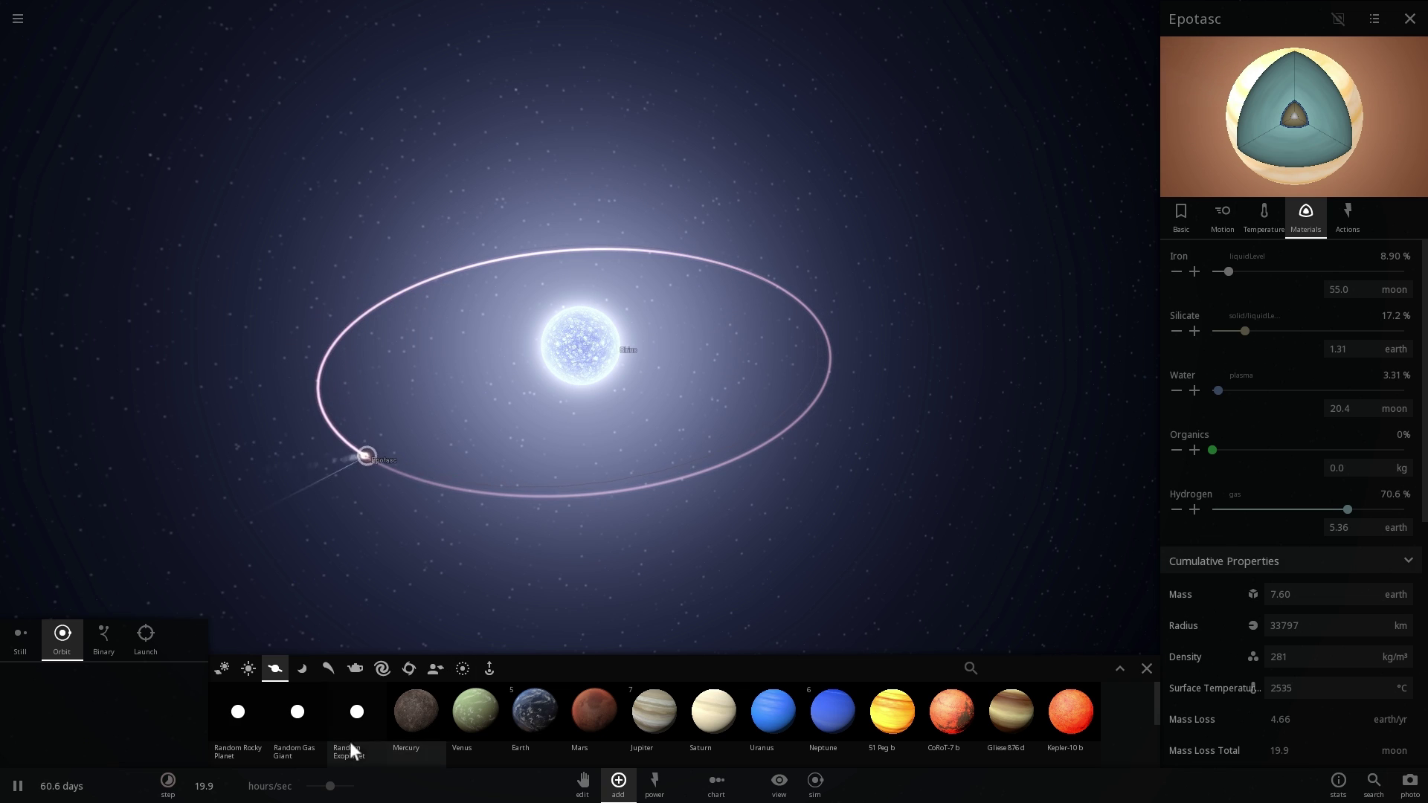
{"action": "left_click_drag", "start_coordinate": [330, 786], "coordinate": [340, 787]}
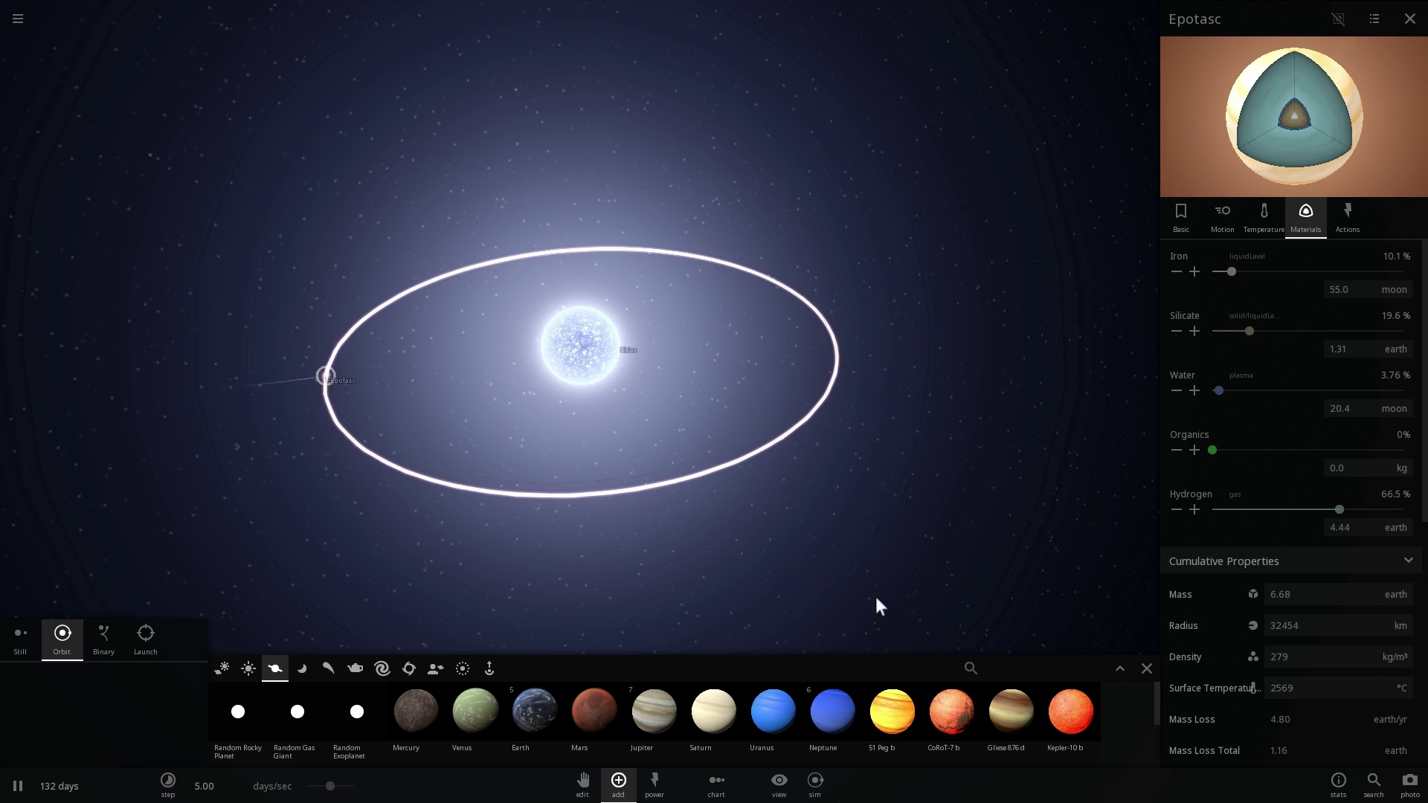
{"action": "left_click_drag", "start_coordinate": [329, 786], "coordinate": [340, 784]}
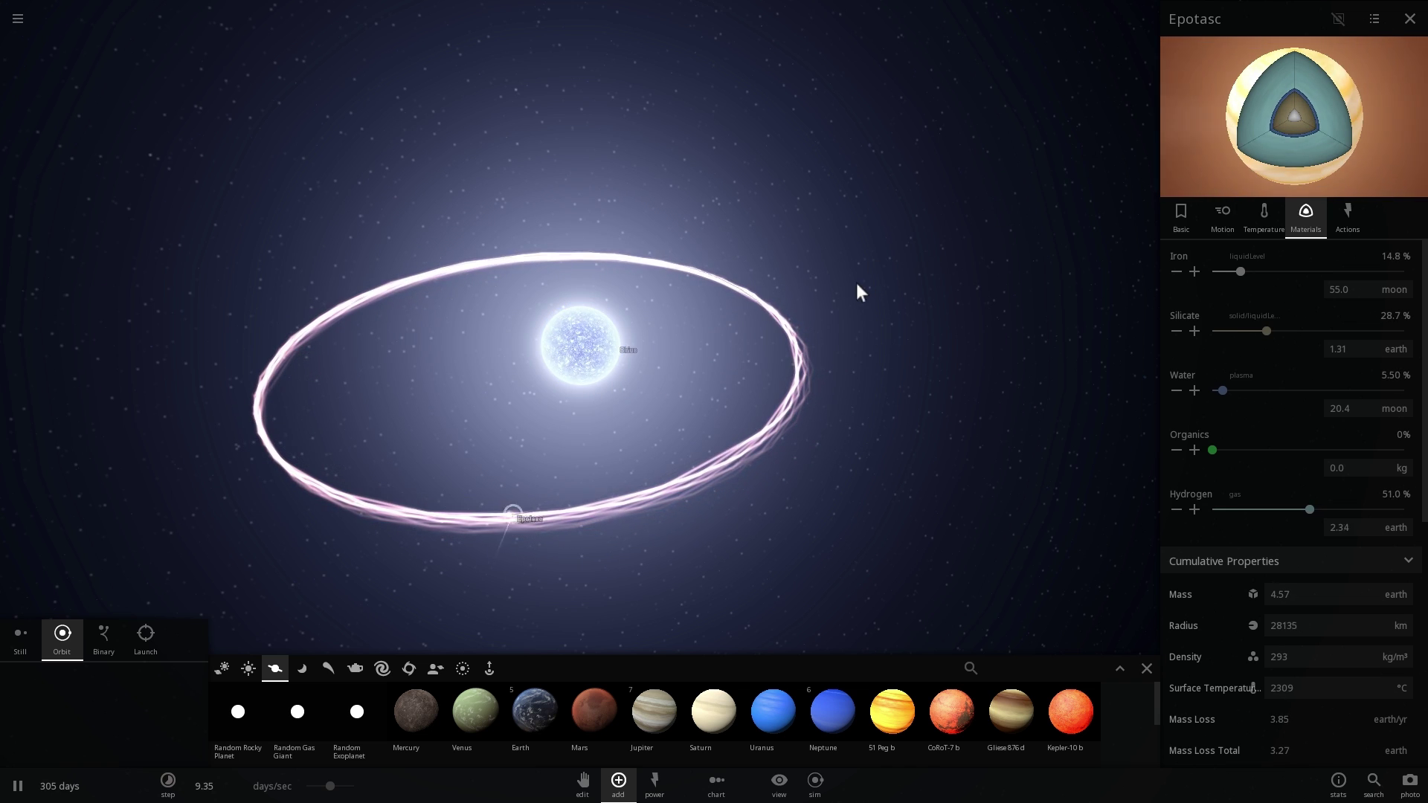
Monitor the gas giant's mass loss, magnetic and radius properties, and remaining hydrogen as it orbits
{"action": "scroll", "coordinate": [1217, 453], "scroll_direction": "down", "scroll_amount": 6}
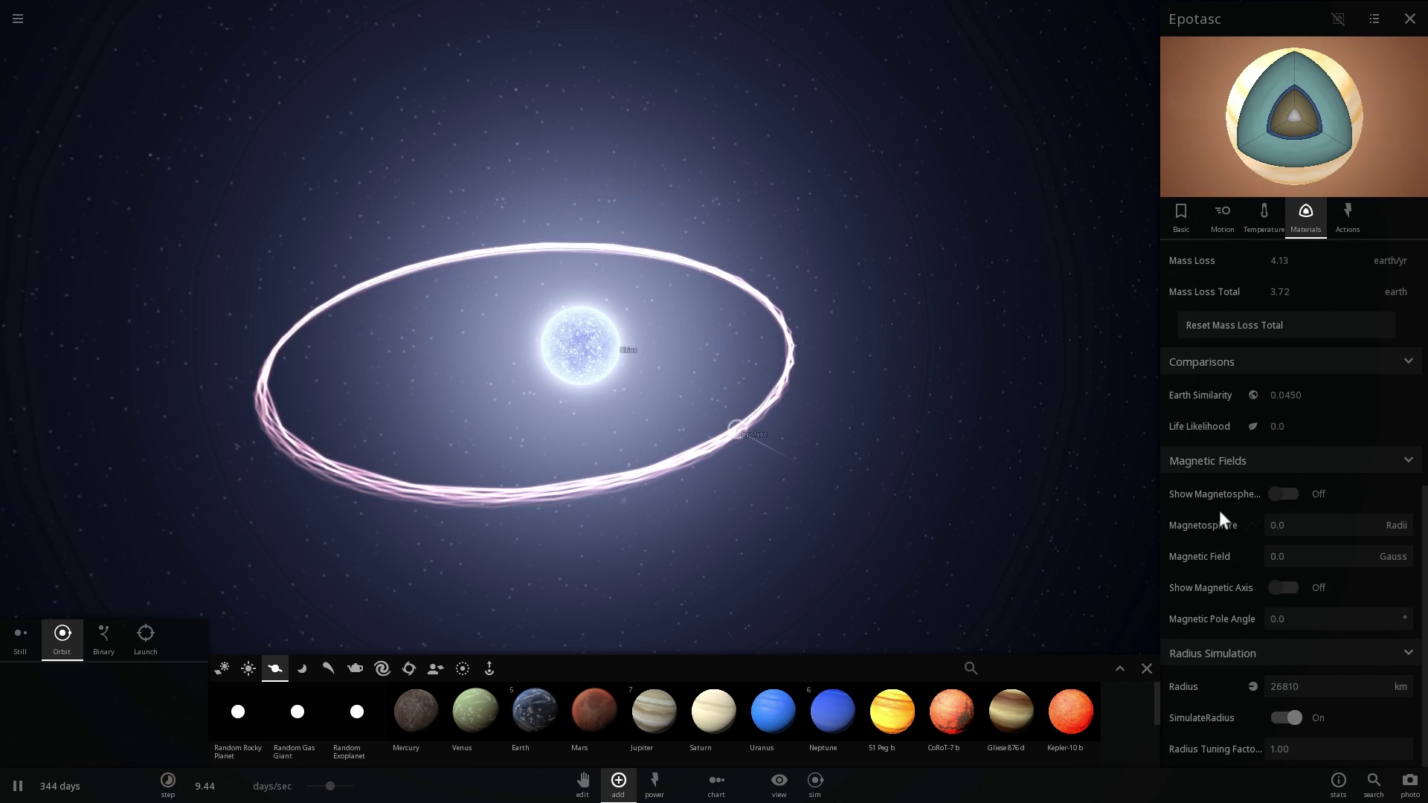
{"action": "scroll", "coordinate": [1316, 554], "scroll_direction": "up", "scroll_amount": 6}
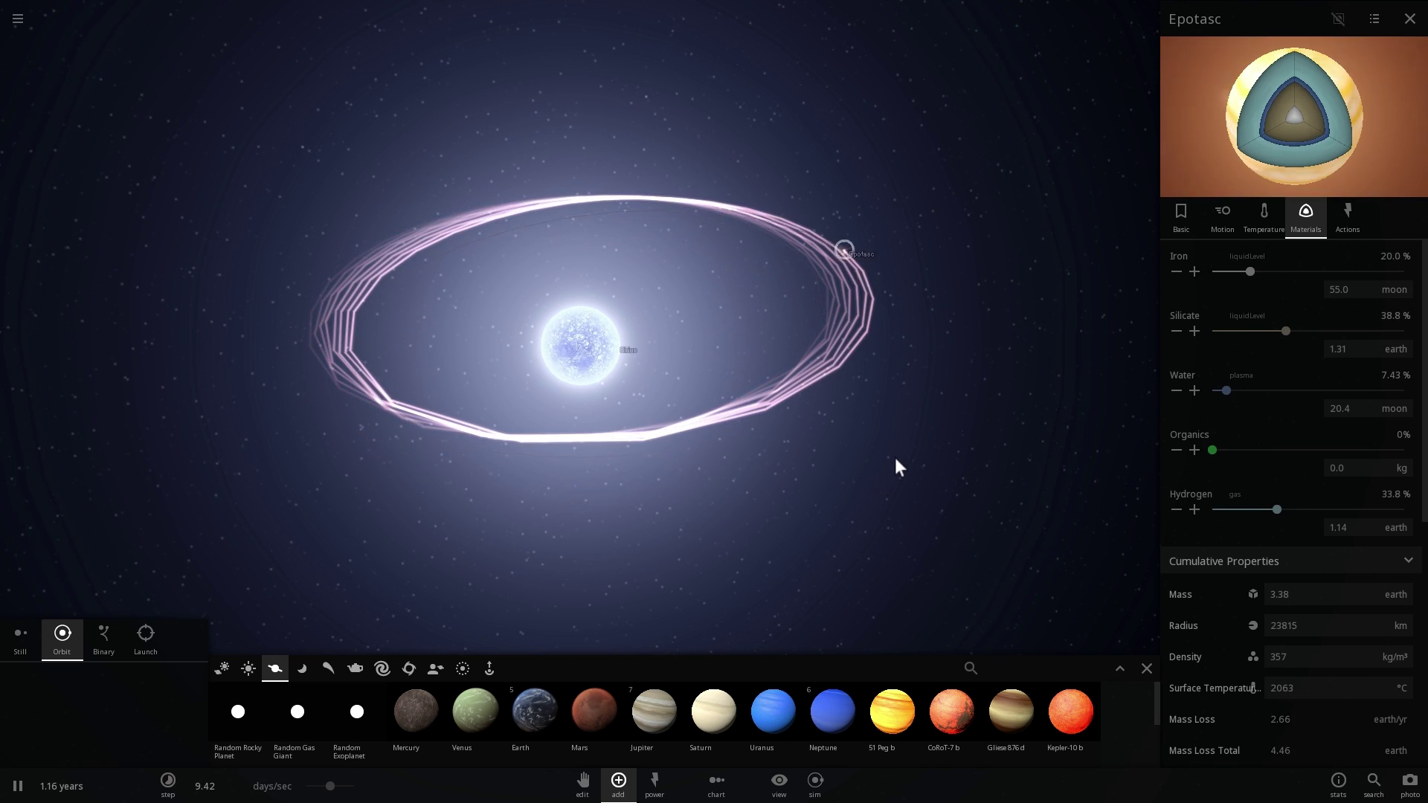
{"action": "right_click_drag", "start_coordinate": [916, 427], "coordinate": [880, 449]}
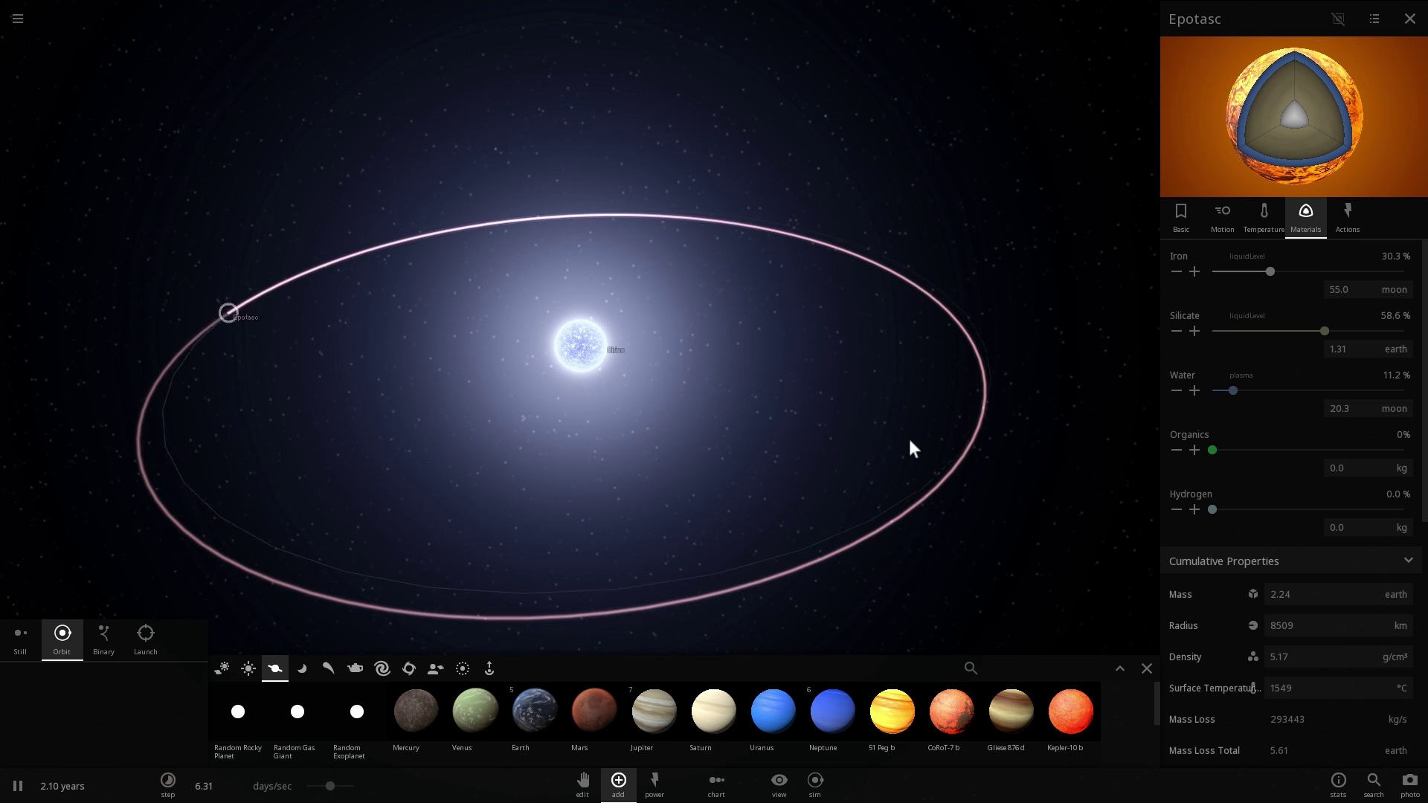
Show the stripped planet's semi-major axis in AU and move its orbit out to 3 AU
{"action": "scroll", "coordinate": [901, 453], "scroll_direction": "down", "scroll_amount": 5}
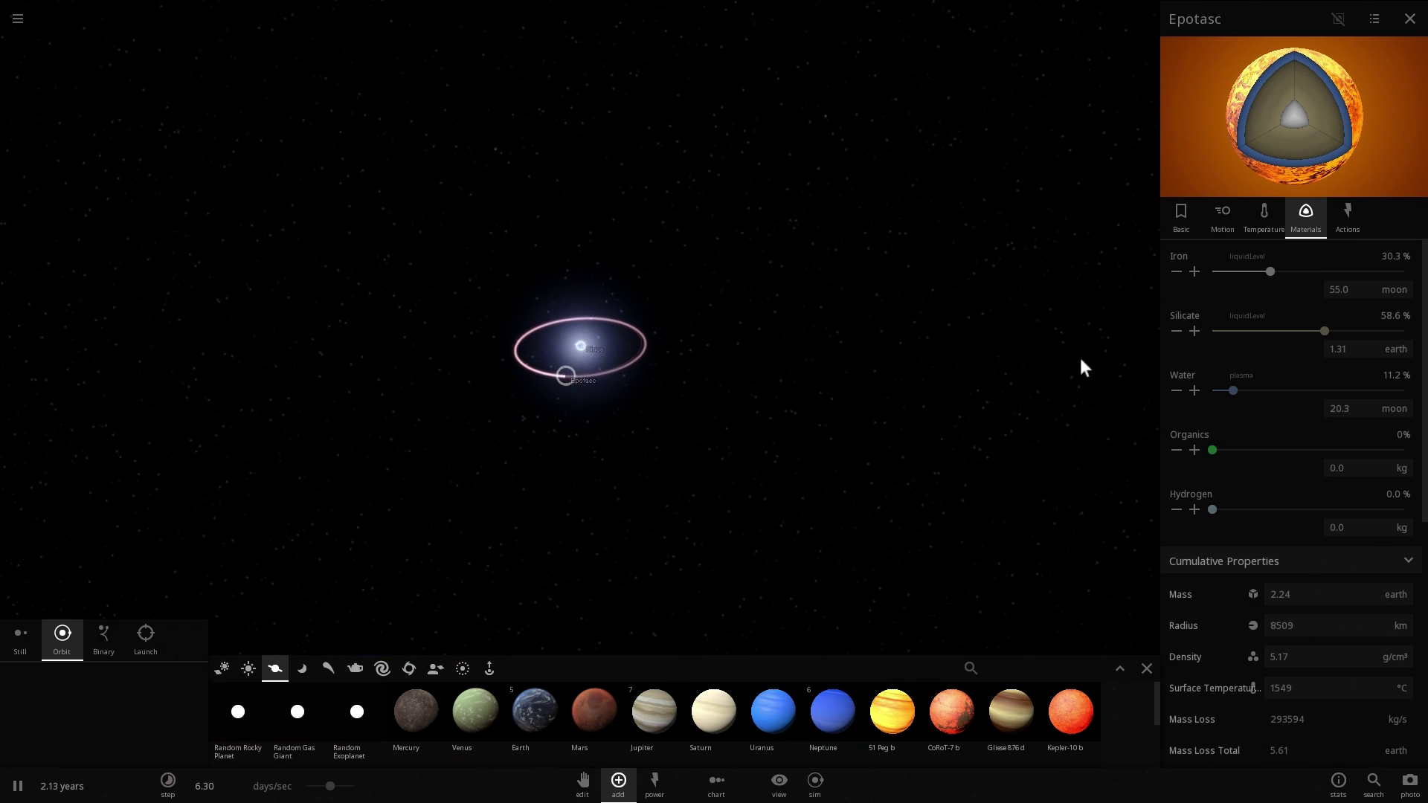
{"action": "left_click", "coordinate": [1223, 217]}
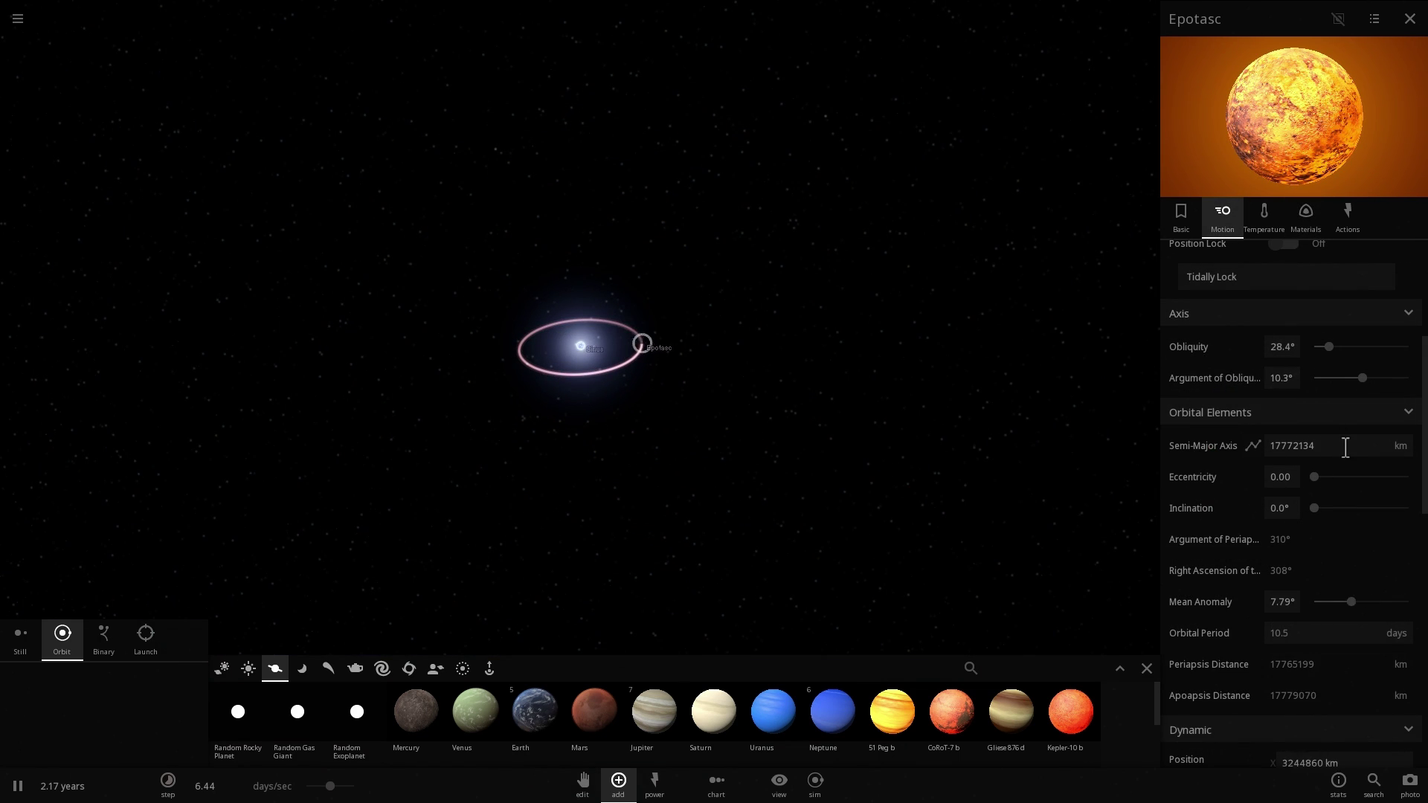
{"action": "left_click", "coordinate": [1394, 445]}
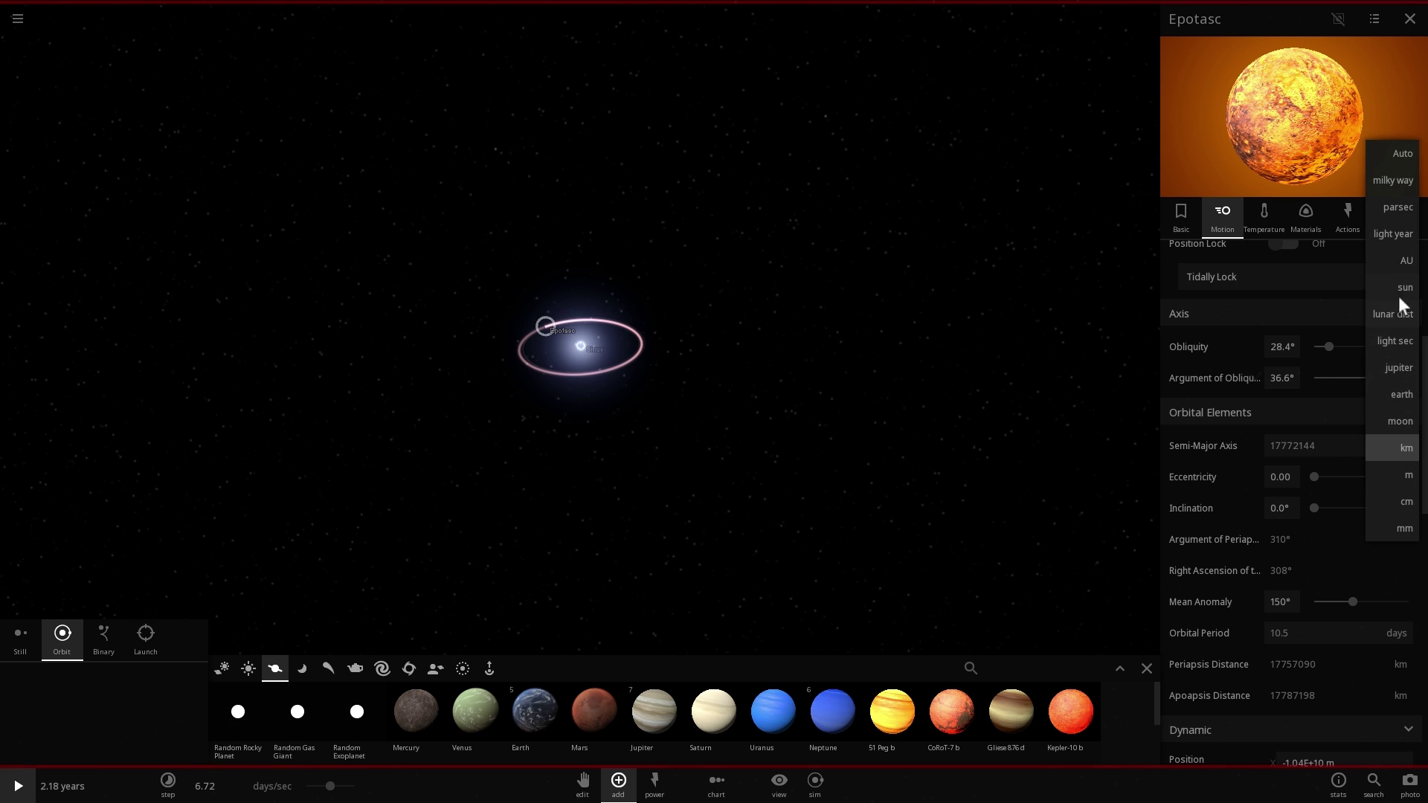
{"action": "left_click", "coordinate": [1406, 262]}
{"action": "type", "text": "3"}
{"action": "key", "text": "Return"}
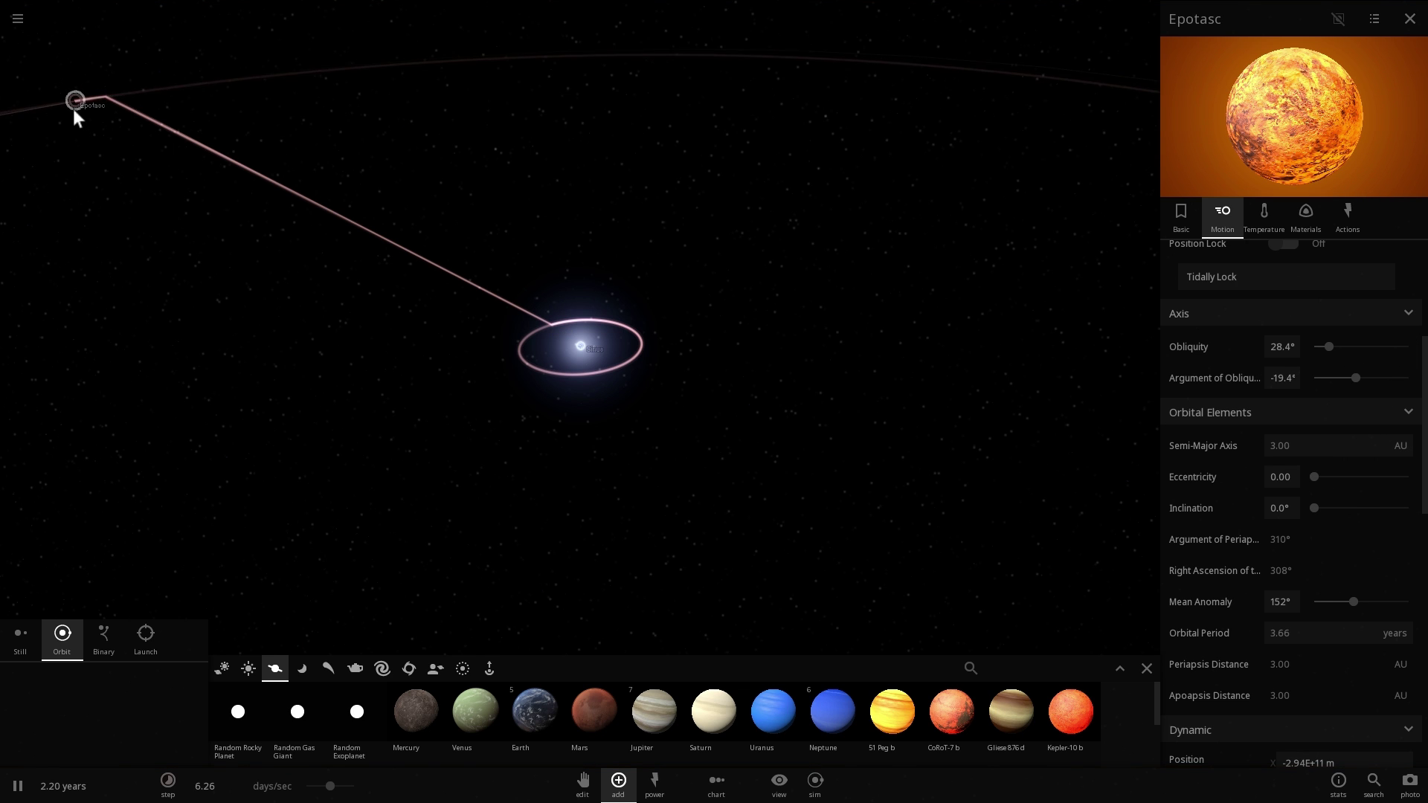
Focus on the stripped planet, speed the simulation up to about 30 days/sec, and open the planet's temperature properties
{"action": "double_click", "coordinate": [74, 109]}
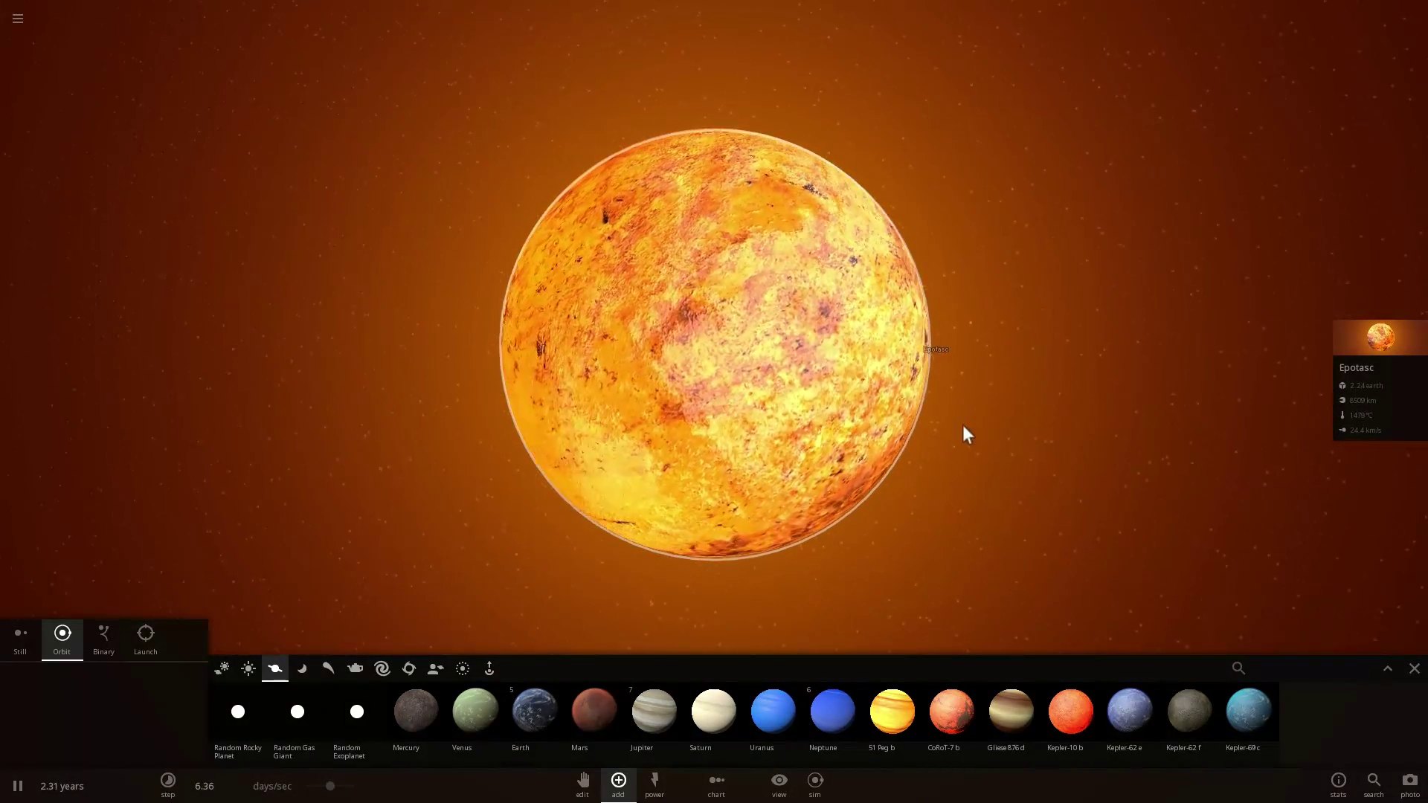
{"action": "left_click_drag", "start_coordinate": [322, 788], "coordinate": [341, 790]}
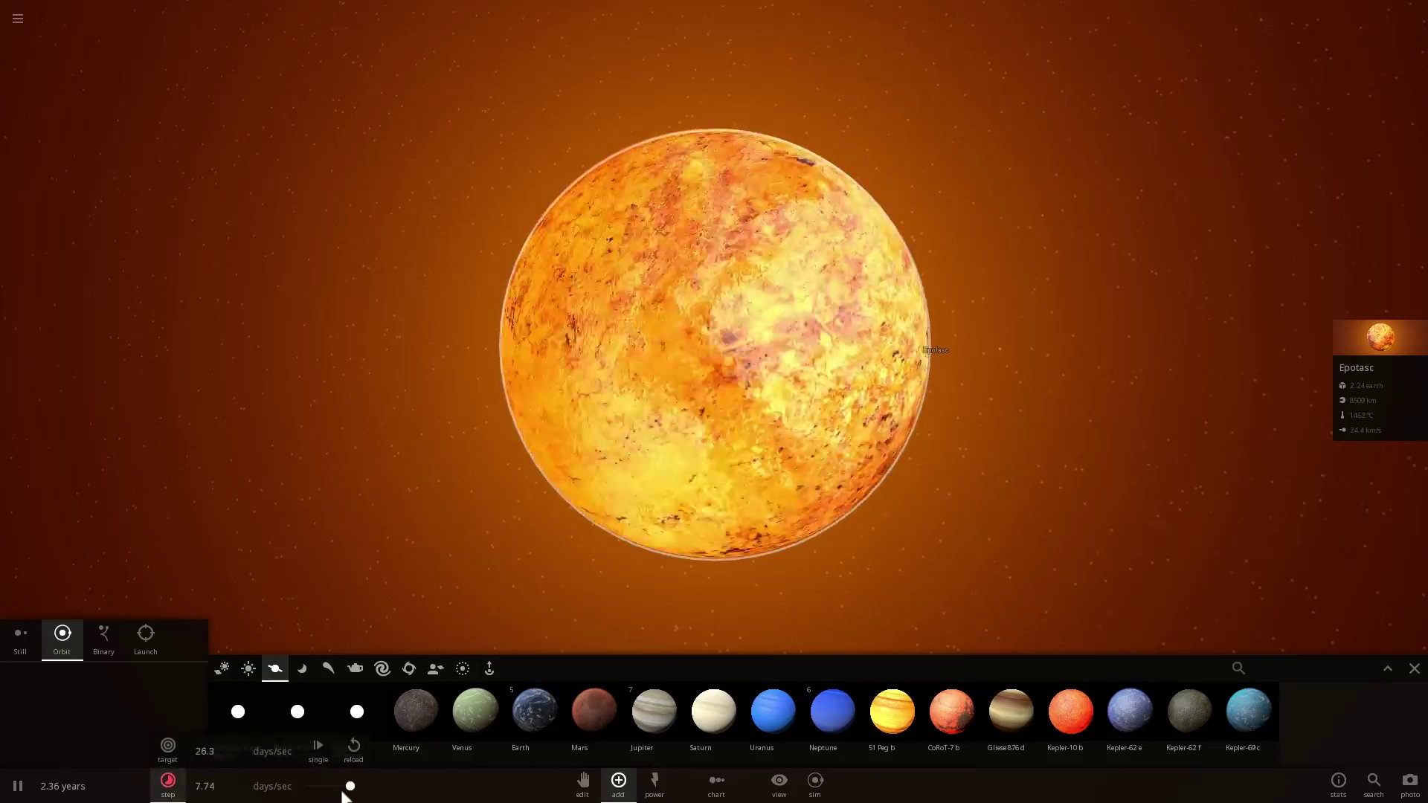
{"action": "left_click", "coordinate": [1351, 345]}
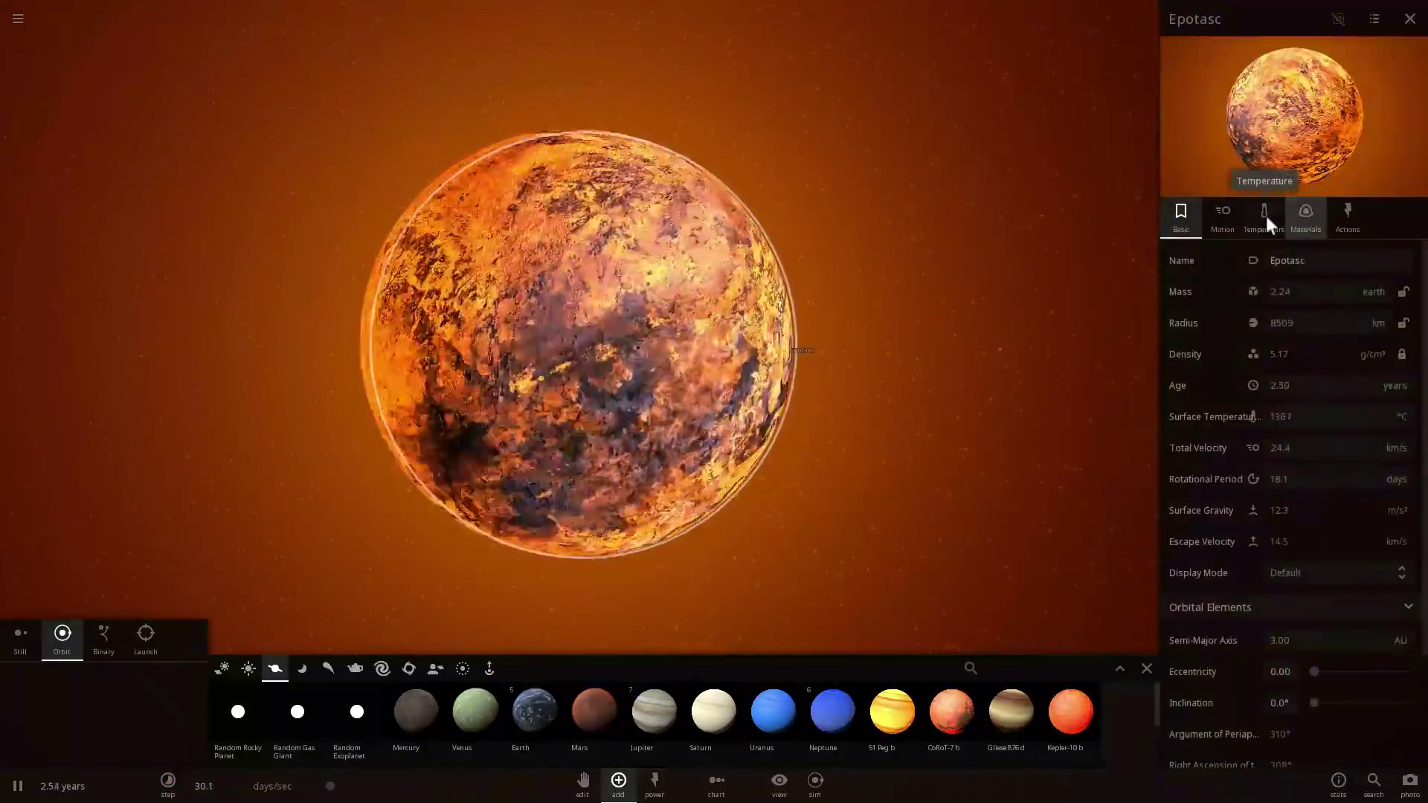
{"action": "left_click", "coordinate": [1264, 216]}
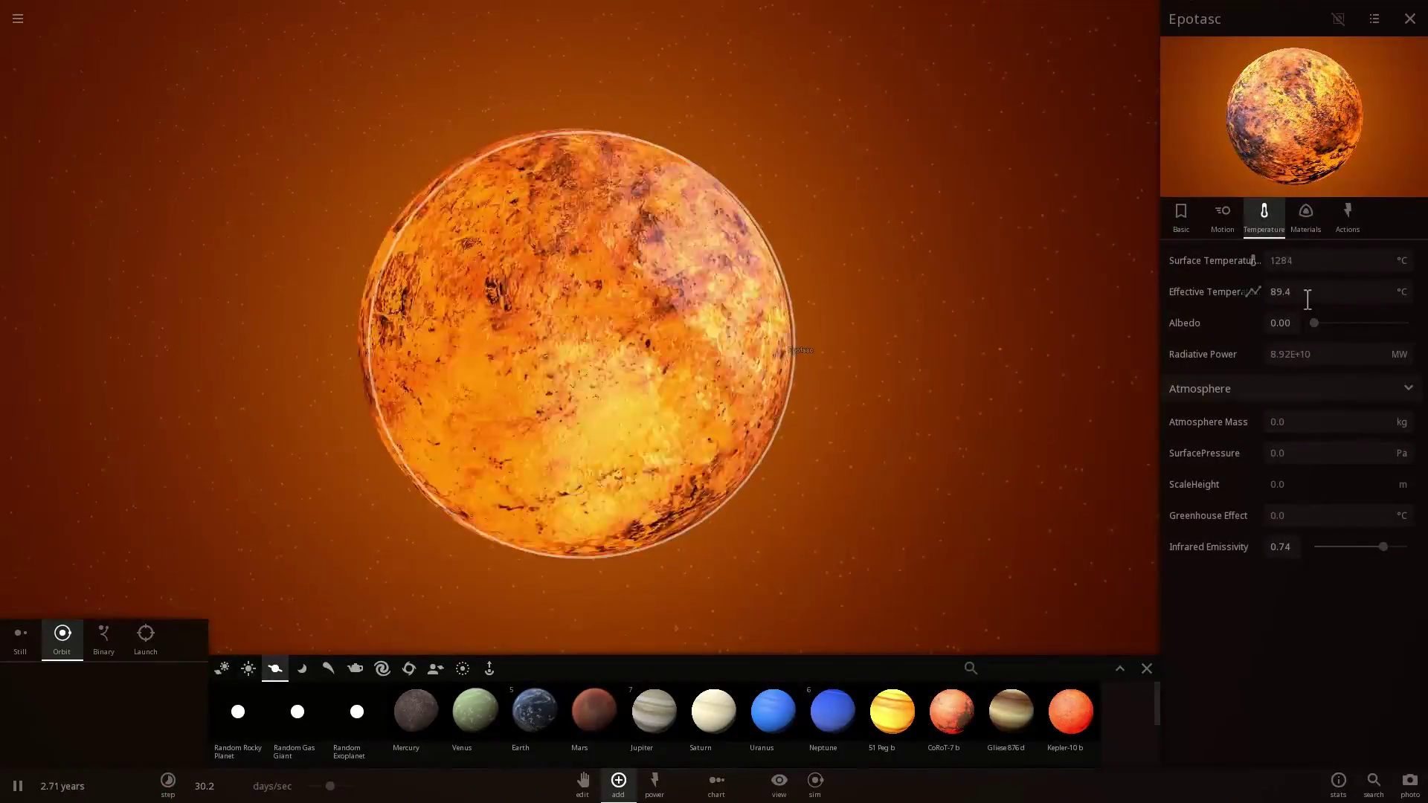
Set the planet's semi-major axis to 4 AU, check its surface temperature, and return to its motion properties
{"action": "left_click", "coordinate": [1223, 223]}
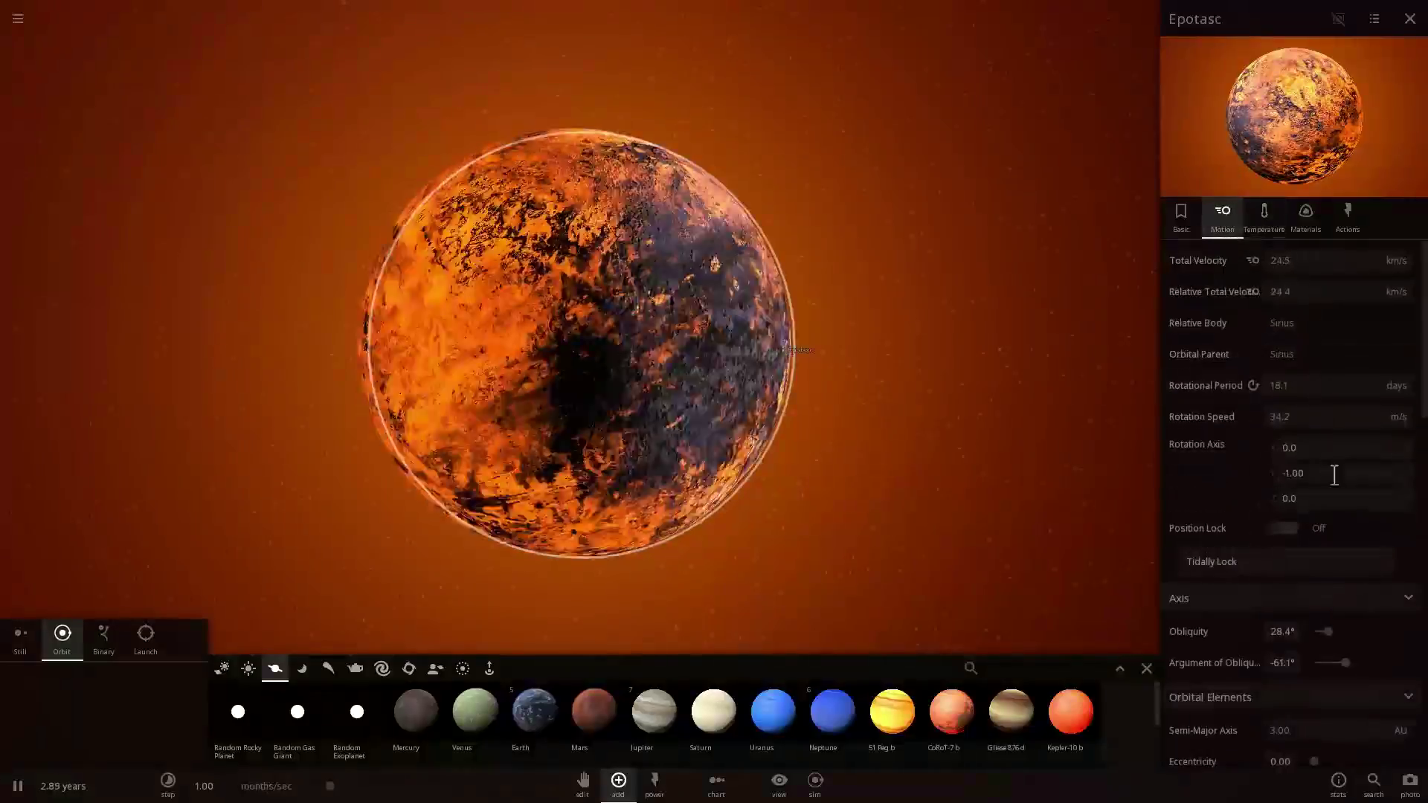
{"action": "scroll", "coordinate": [1323, 428], "scroll_direction": "down", "scroll_amount": 3}
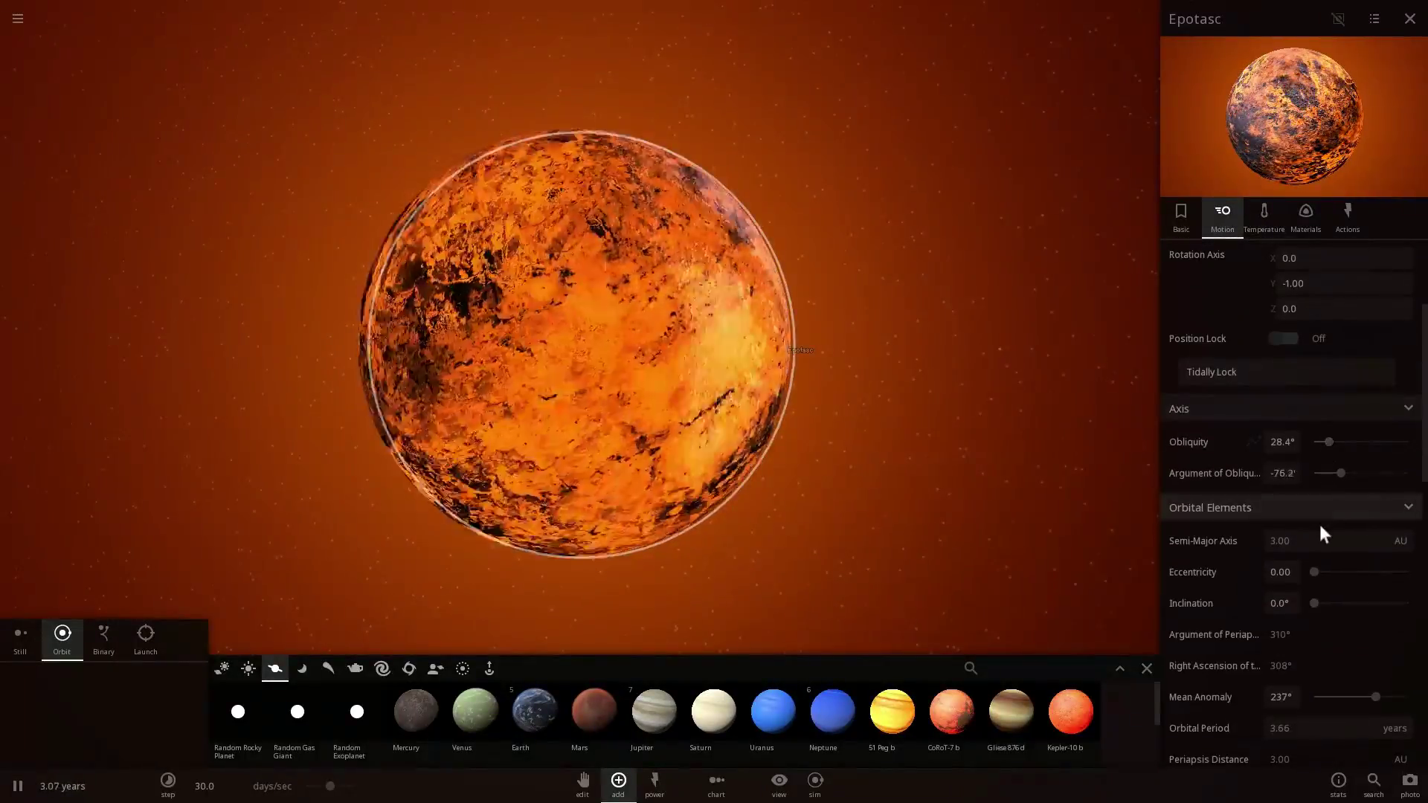
{"action": "left_click", "coordinate": [1301, 541]}
{"action": "type", "text": "4"}
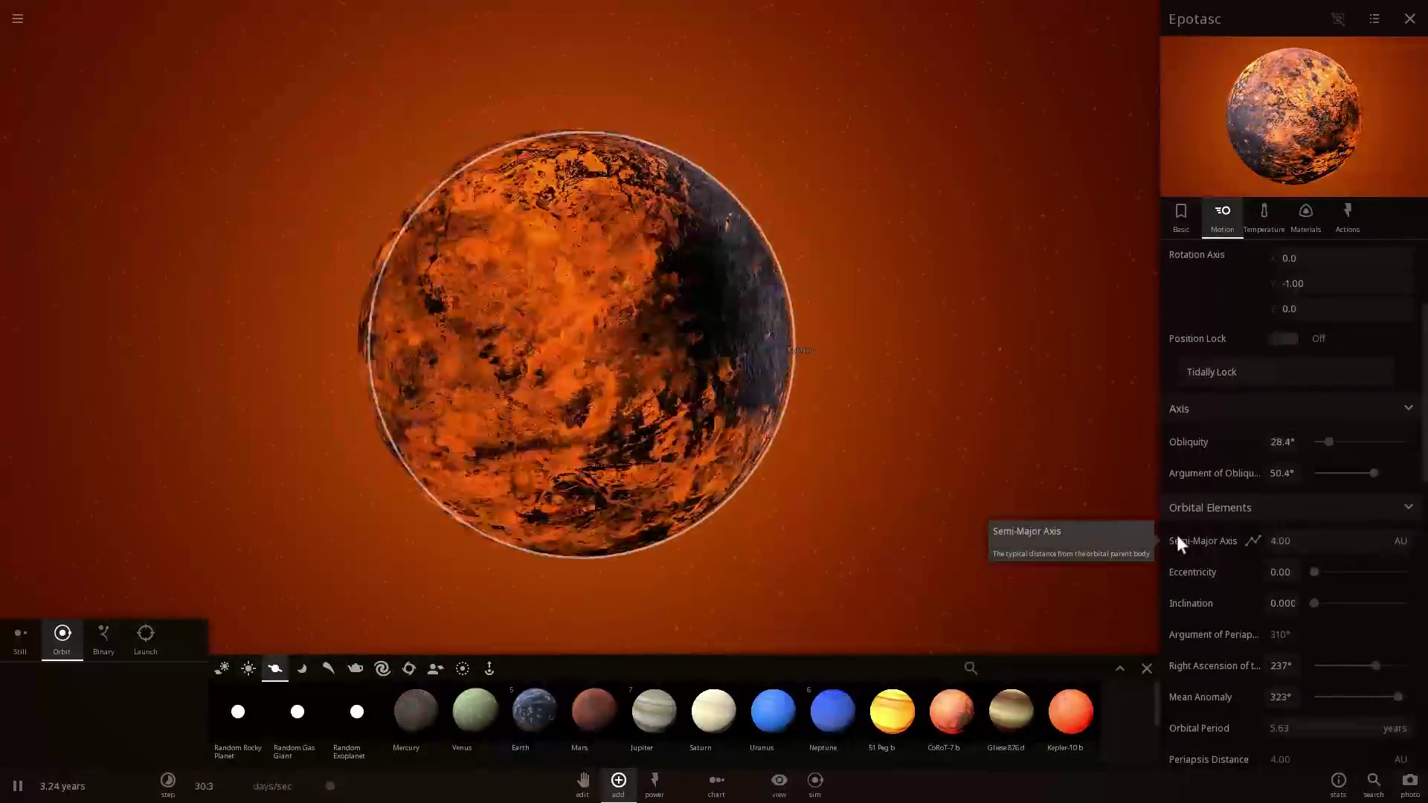
{"action": "left_click", "coordinate": [1263, 219]}
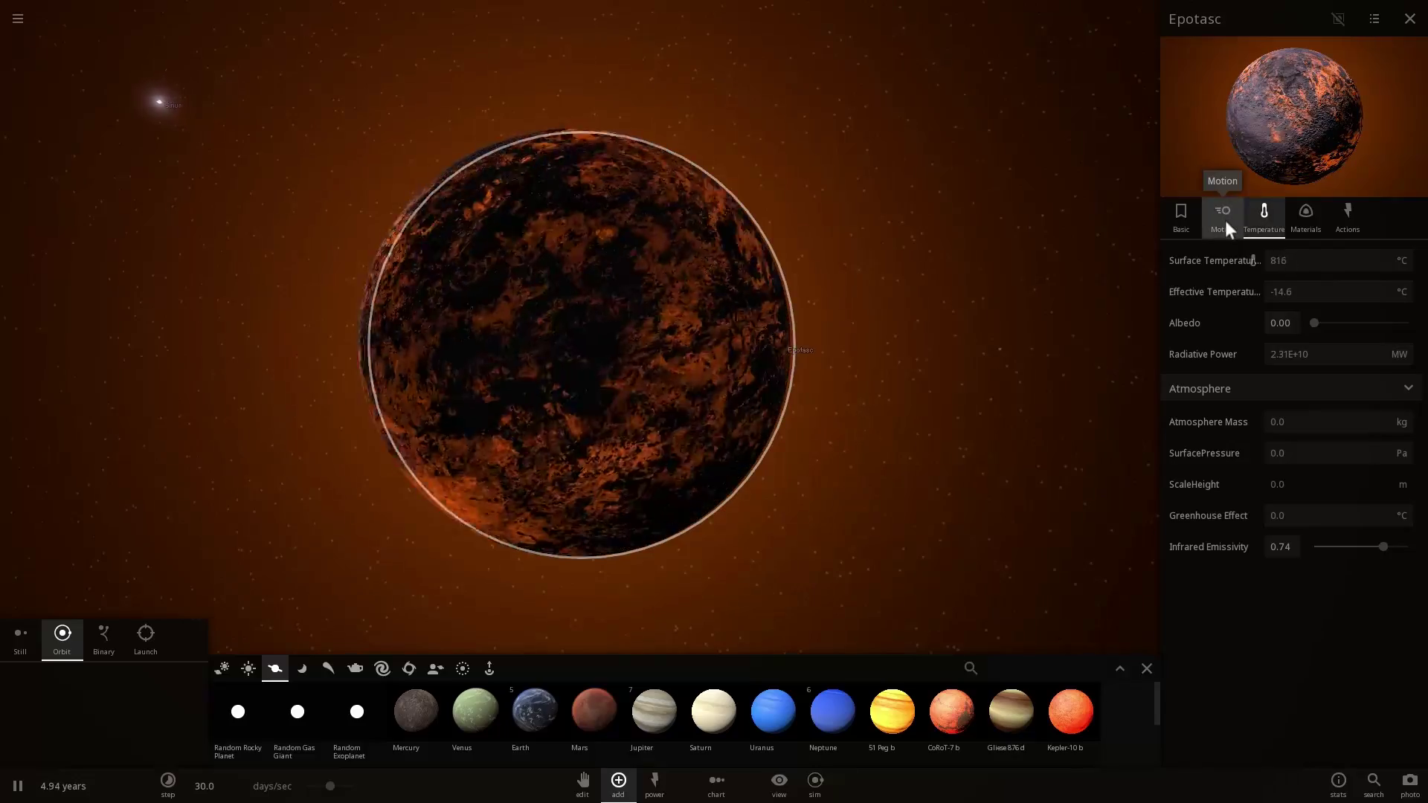
{"action": "left_click", "coordinate": [1224, 220]}
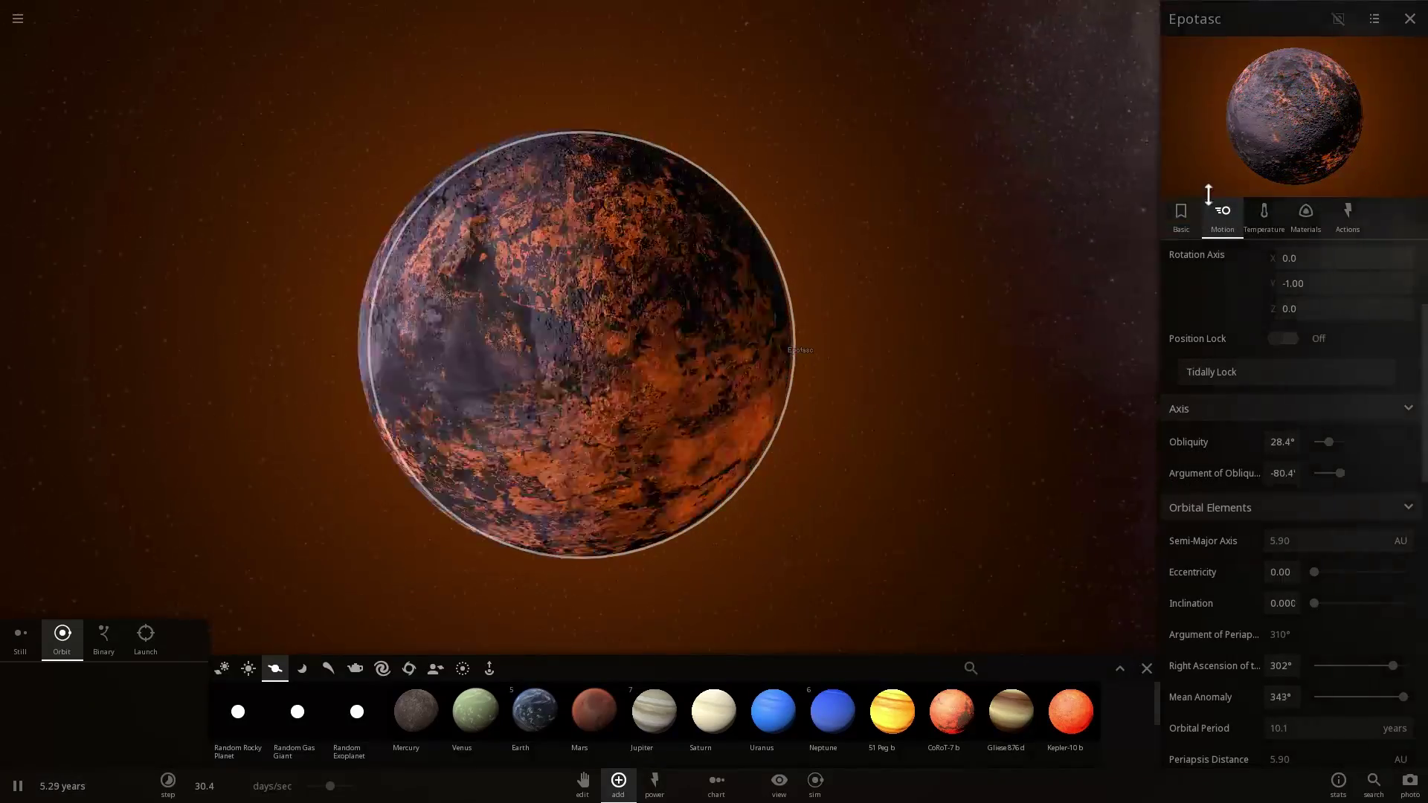
Slow the simulation to about 1.5 days/sec and set the stripped planet's surface temperature to 0 °C
{"action": "left_click", "coordinate": [1261, 215]}
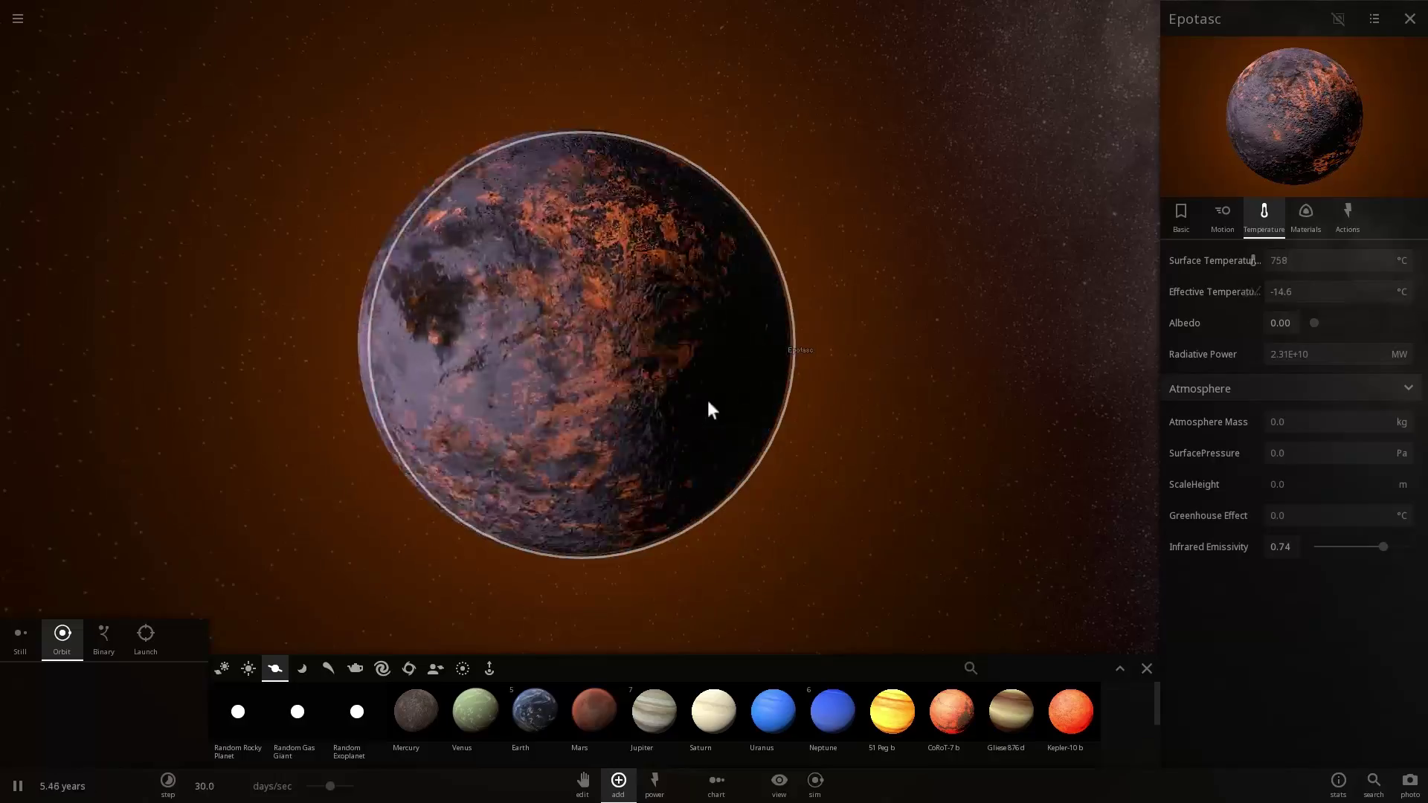
{"action": "scroll", "coordinate": [685, 376], "scroll_direction": "up", "scroll_amount": 3}
{"action": "scroll", "coordinate": [623, 473], "scroll_direction": "down", "scroll_amount": 2}
{"action": "left_click_drag", "start_coordinate": [331, 786], "coordinate": [315, 784]}
{"action": "right_click_drag", "start_coordinate": [438, 603], "coordinate": [568, 524]}
{"action": "scroll", "coordinate": [567, 524], "scroll_direction": "up", "scroll_amount": 3}
{"action": "left_click_drag", "start_coordinate": [1307, 259], "coordinate": [1192, 251]}
{"action": "type", "text": "0"}
{"action": "key", "text": "Return"}
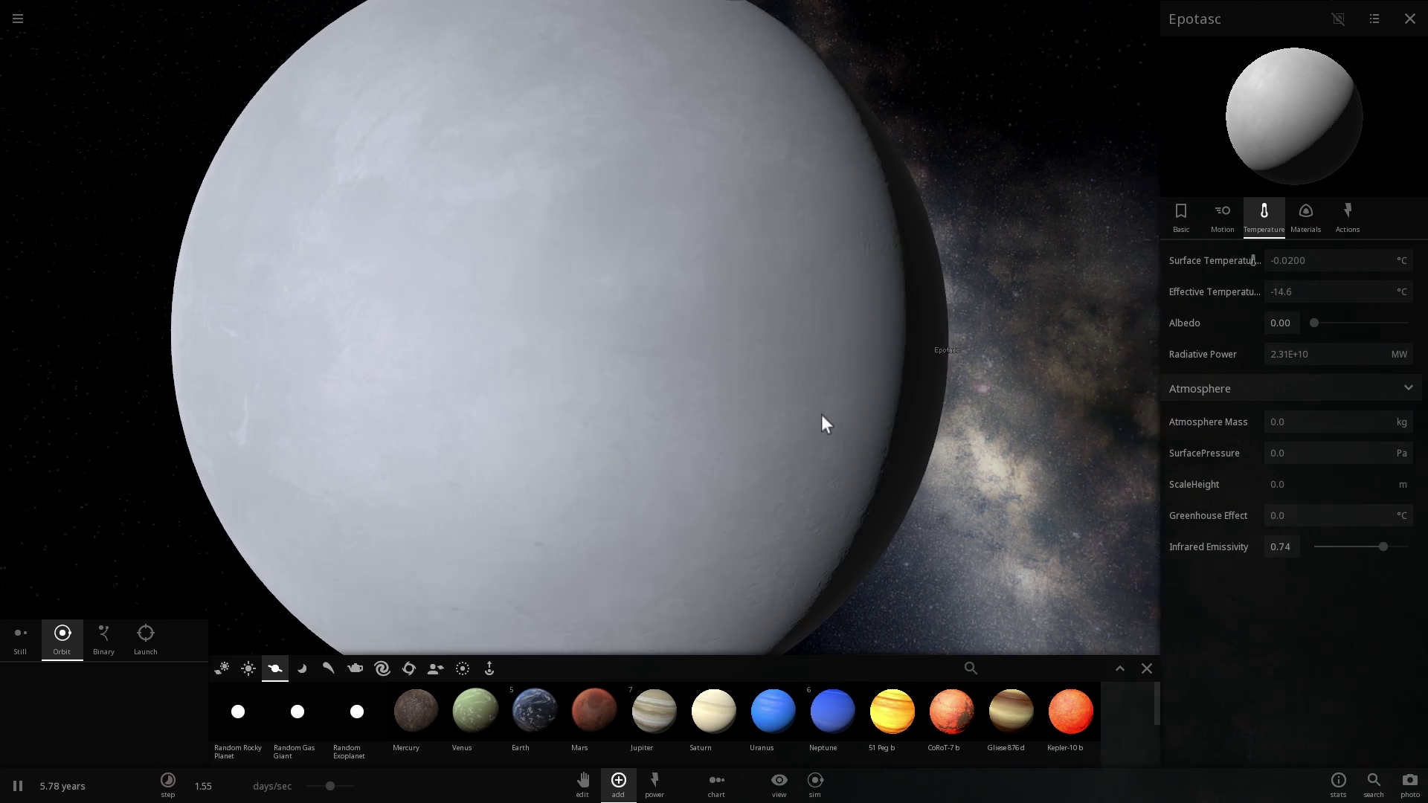
Examine the cooled planet's surface and its material composition
{"action": "right_click_drag", "start_coordinate": [821, 413], "coordinate": [888, 416]}
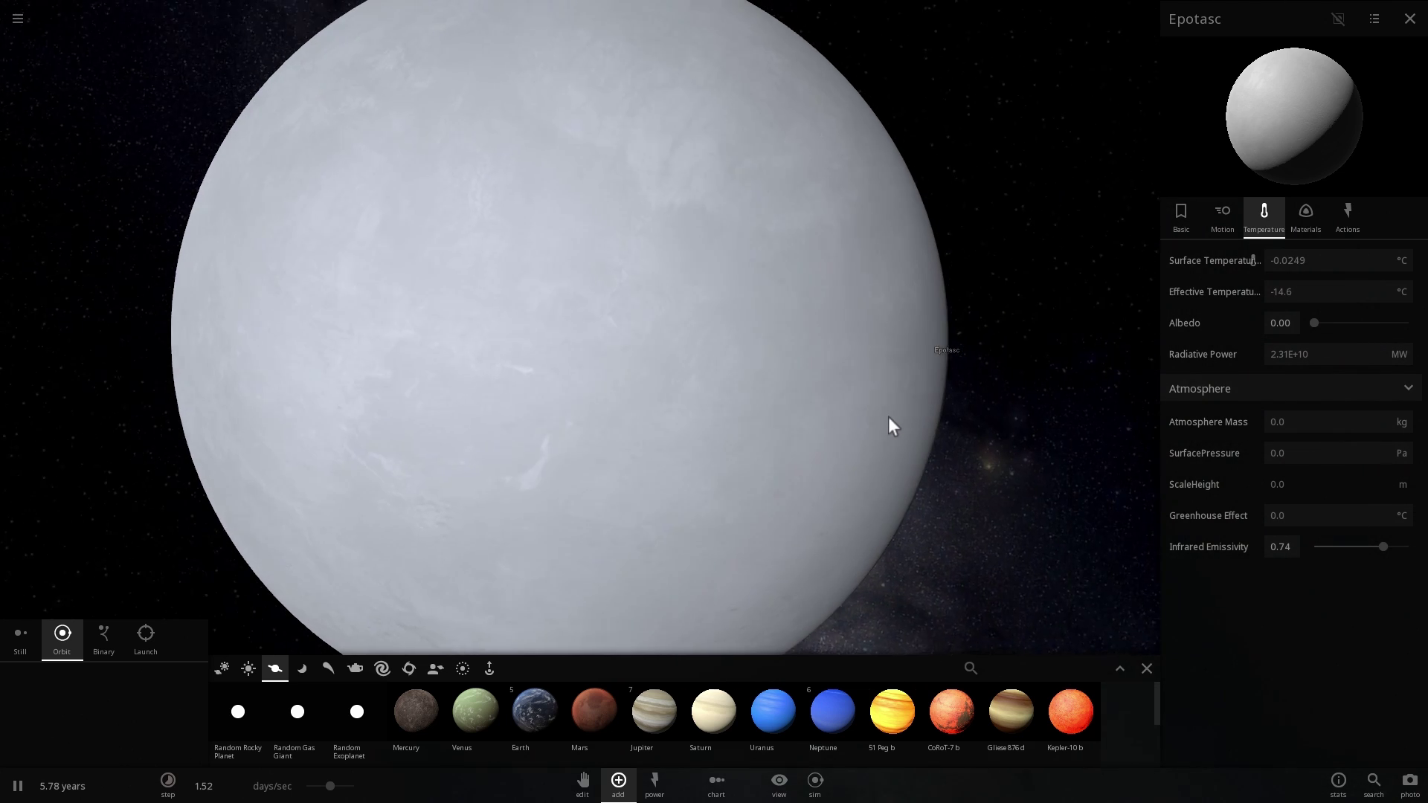
{"action": "scroll", "coordinate": [822, 400], "scroll_direction": "down", "scroll_amount": 3}
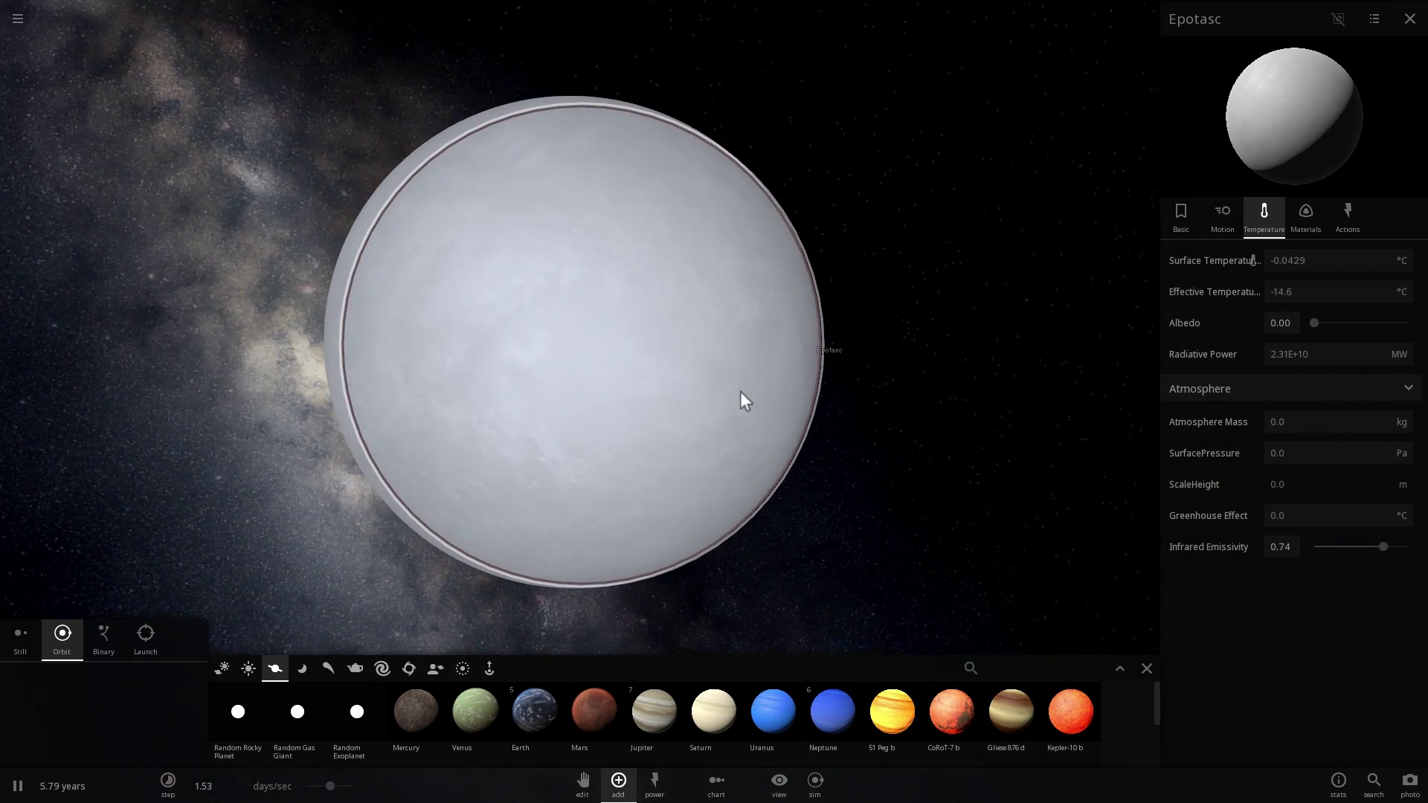
{"action": "left_click", "coordinate": [1288, 216]}
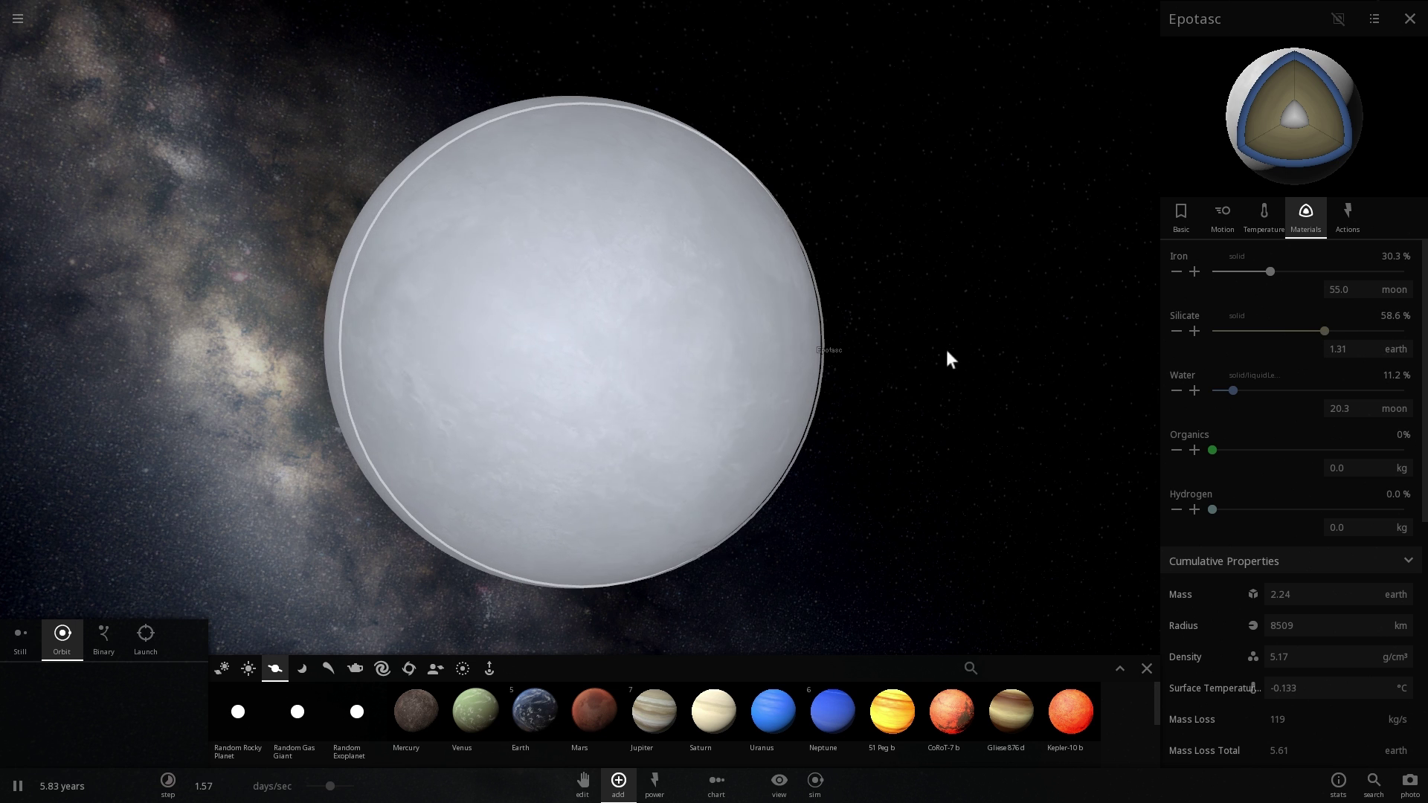
{"action": "scroll", "coordinate": [993, 382], "scroll_direction": "up", "scroll_amount": 3}
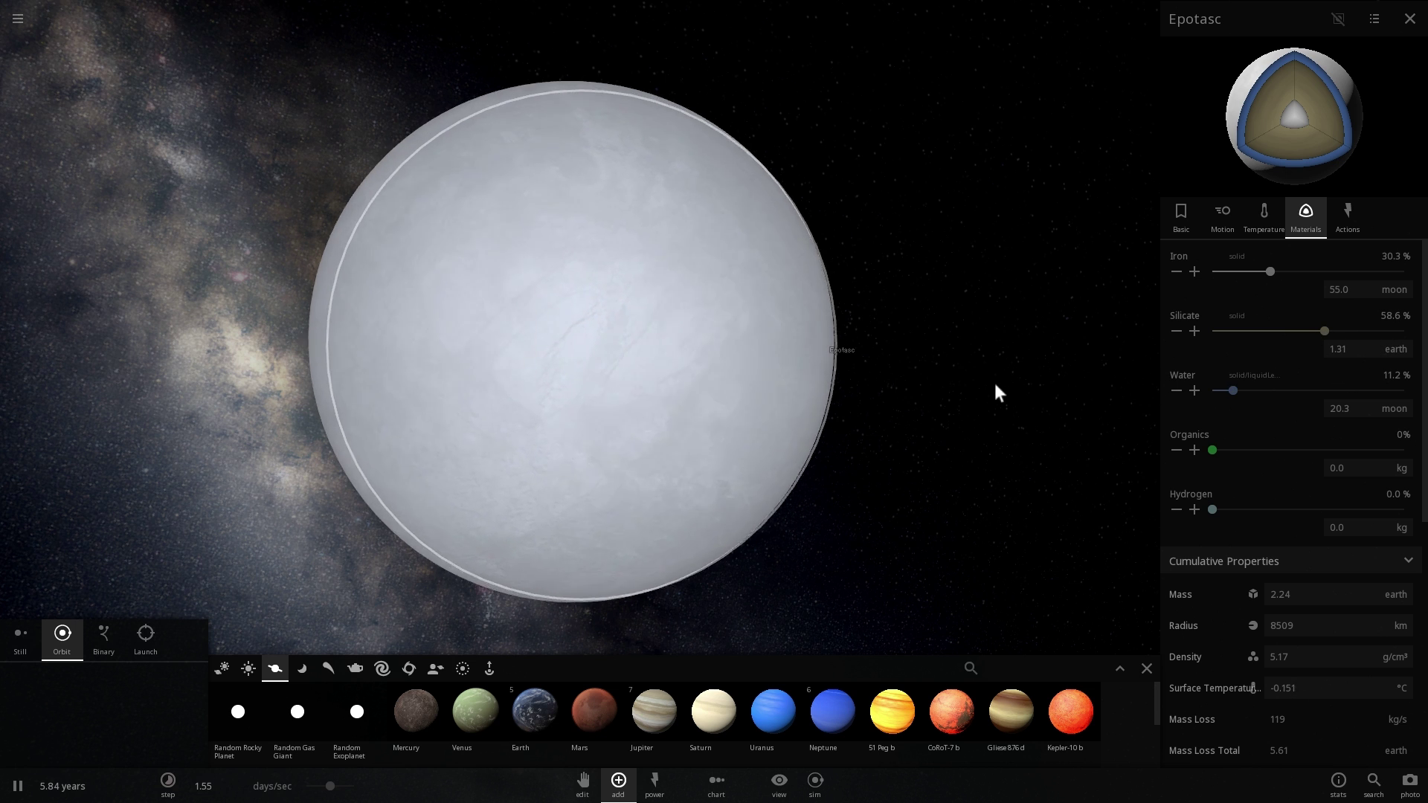
{"action": "scroll", "coordinate": [848, 357], "scroll_direction": "down", "scroll_amount": 2}
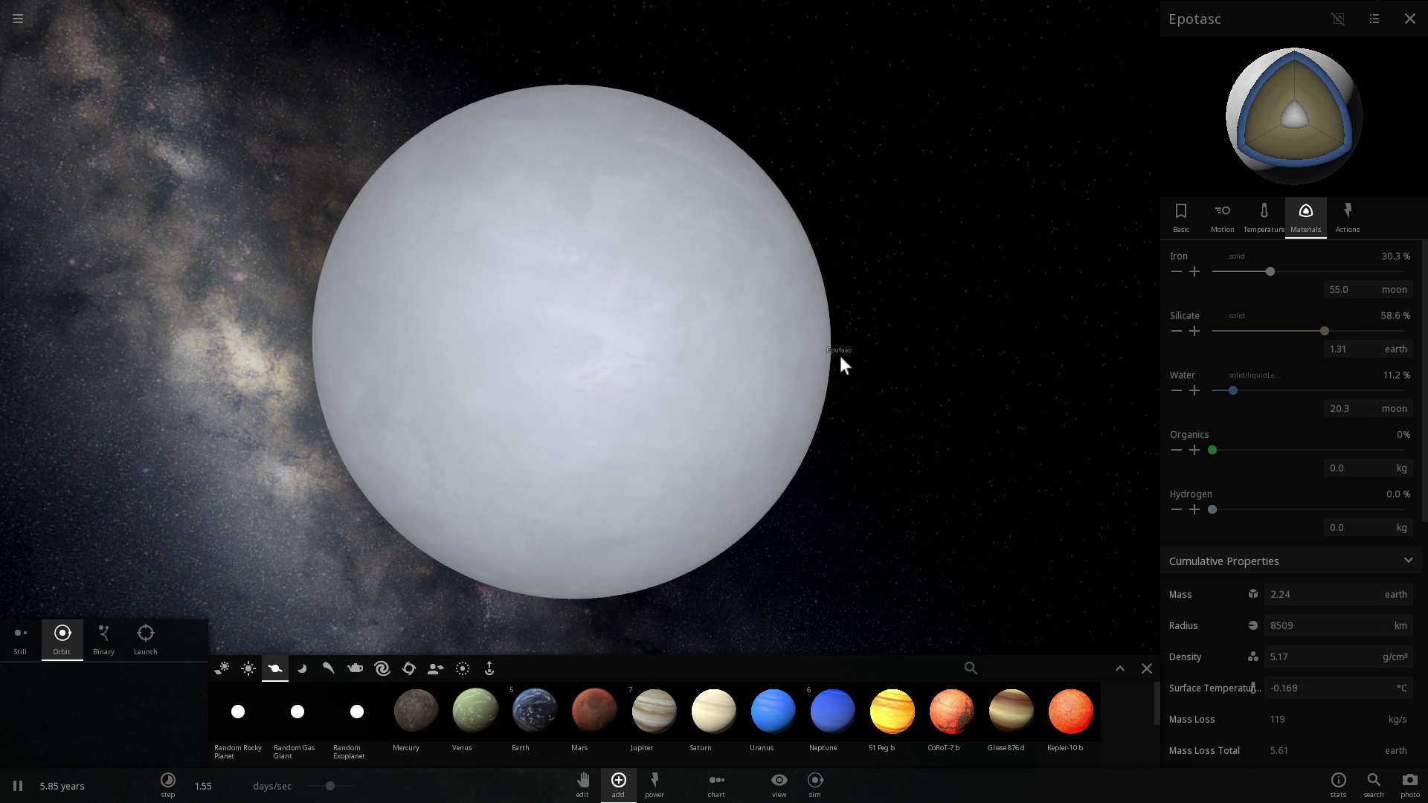
{"action": "scroll", "coordinate": [1065, 398], "scroll_direction": "up", "scroll_amount": 3}
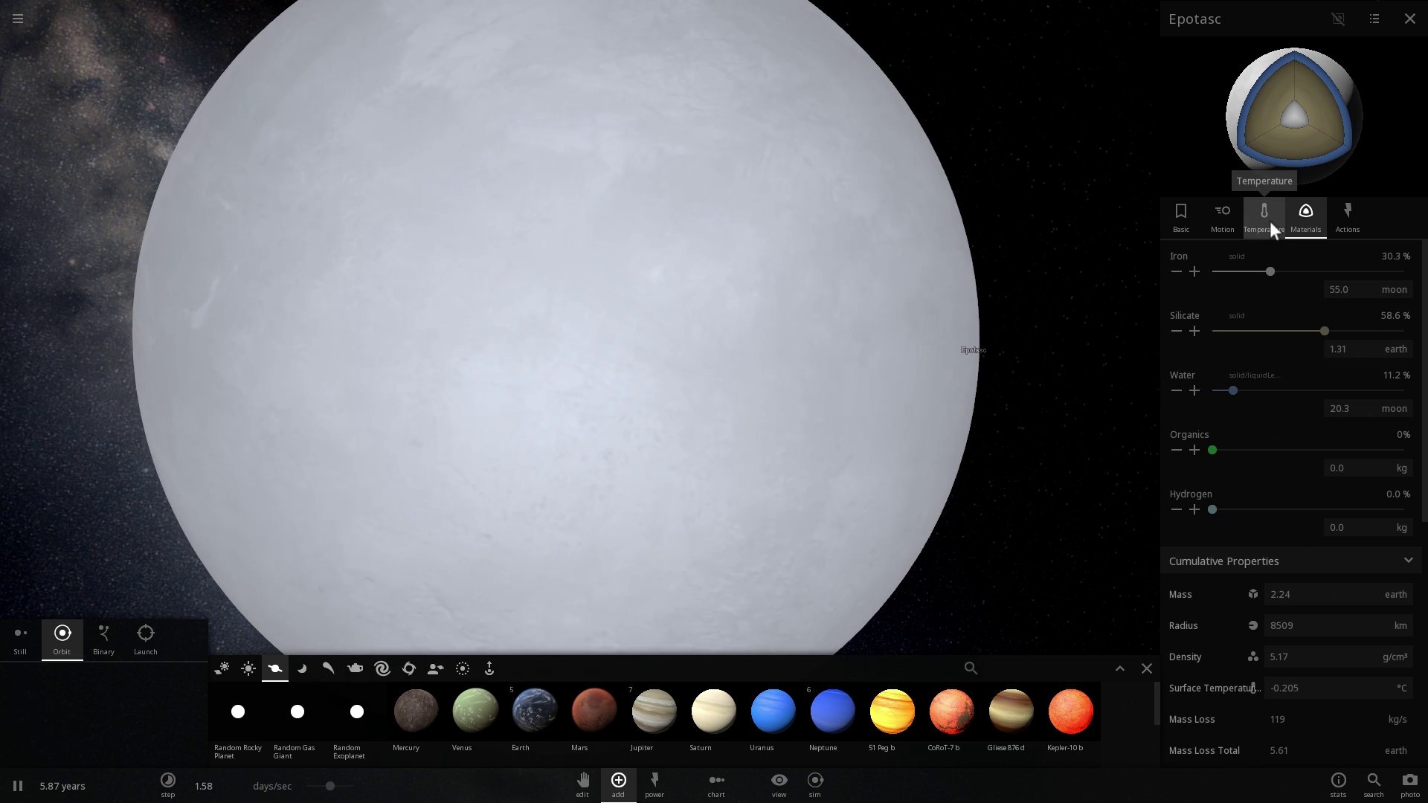
Show the planet's surface pressure in atm and set it to 1 atm
{"action": "left_click", "coordinate": [1268, 221]}
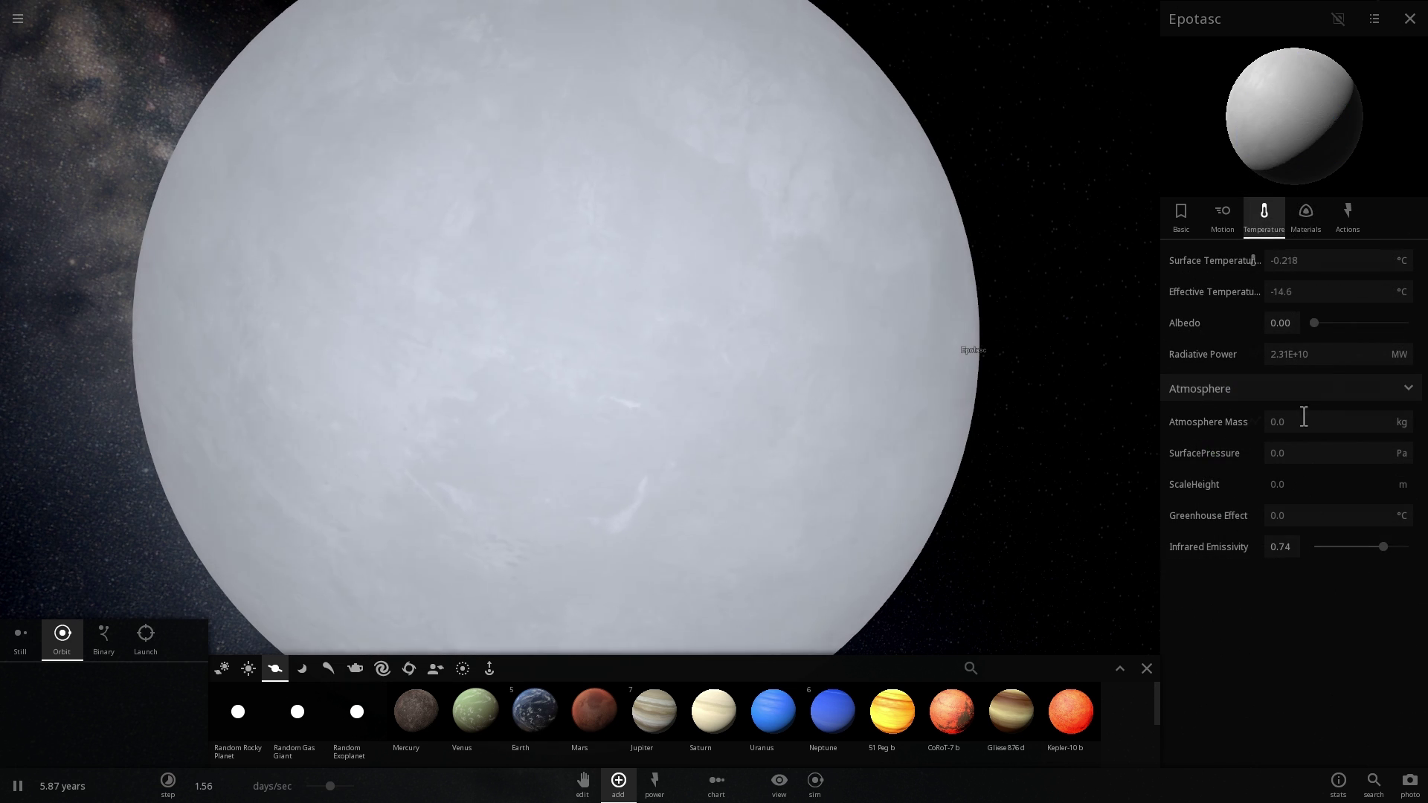
{"action": "left_click", "coordinate": [1403, 451]}
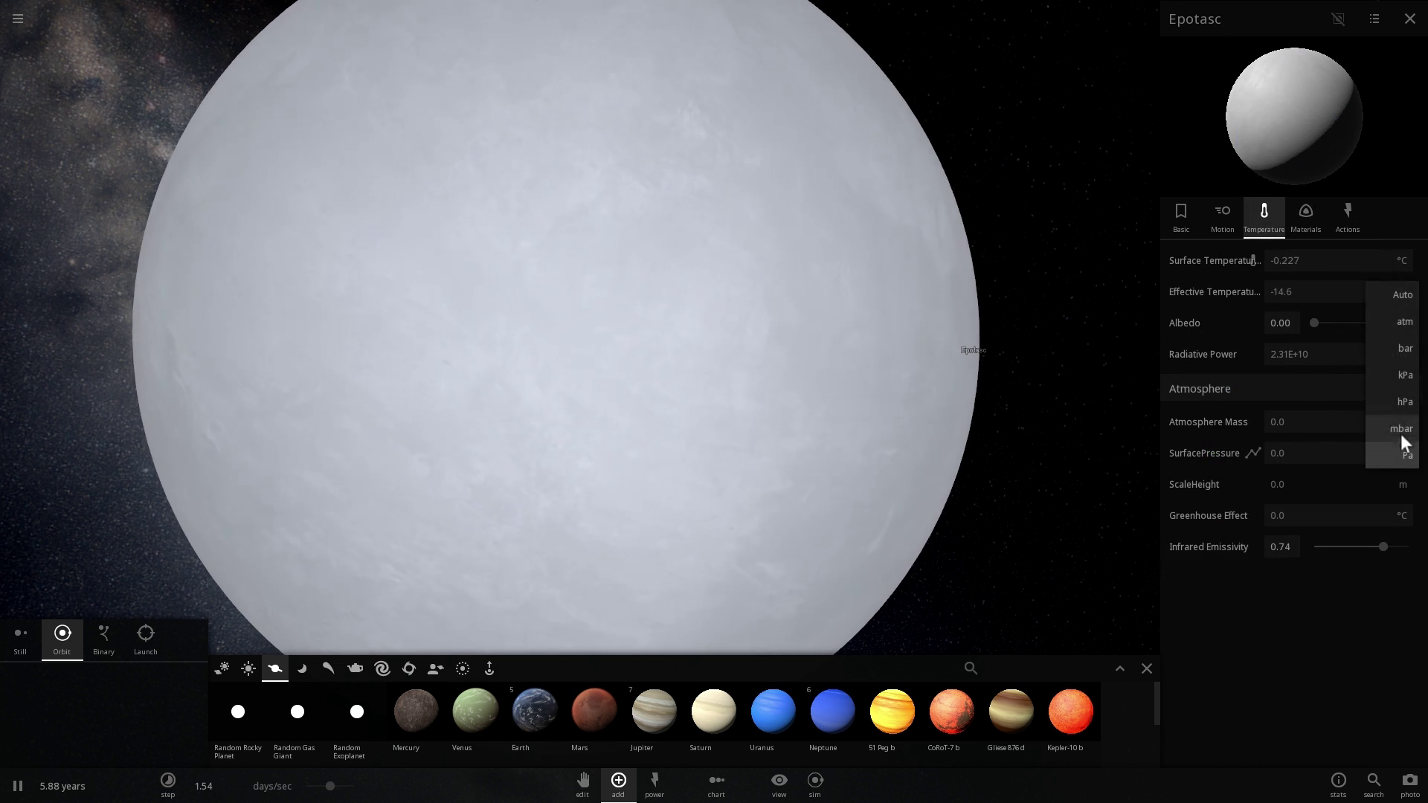
{"action": "left_click", "coordinate": [1404, 321]}
{"action": "left_click", "coordinate": [1332, 454]}
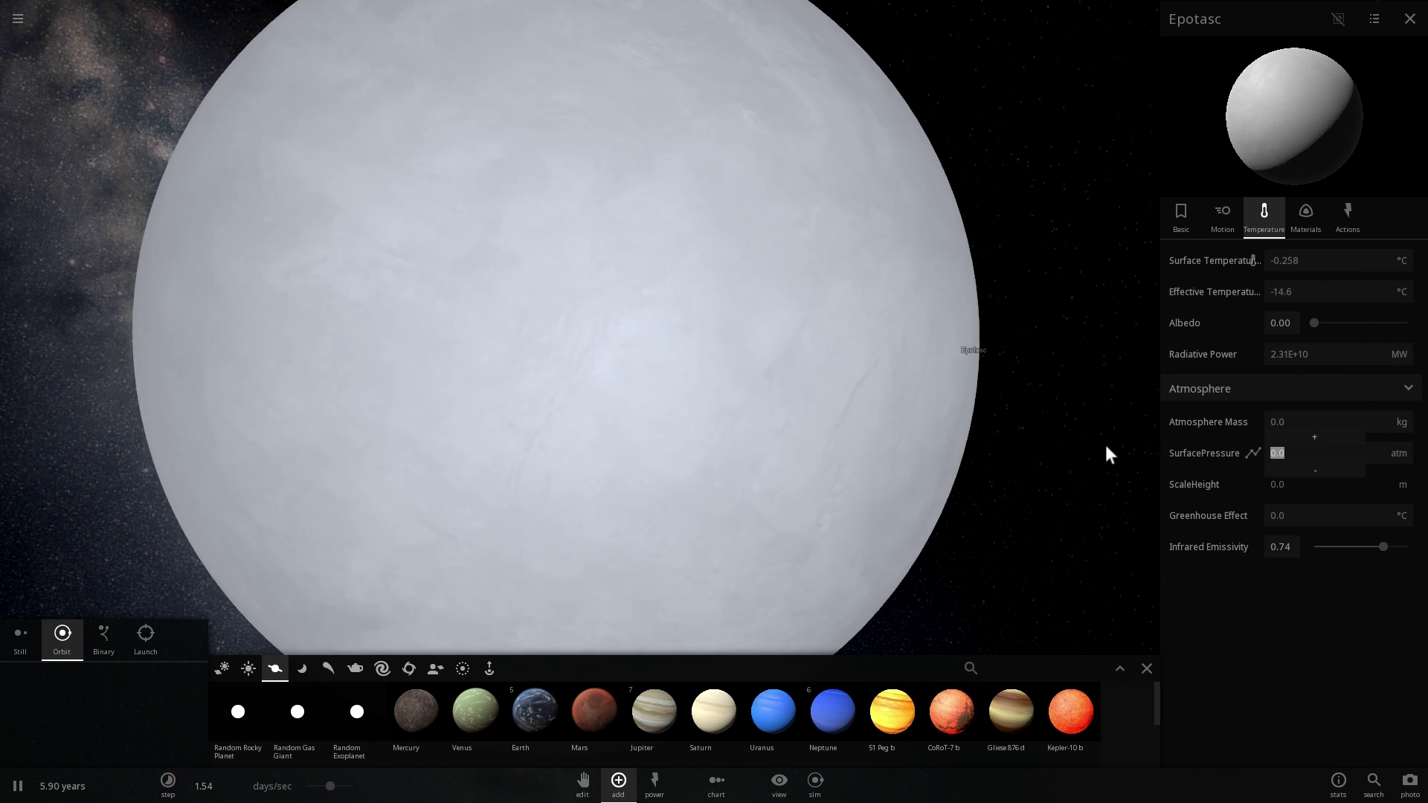
{"action": "type", "text": "1"}
{"action": "key", "text": "Return"}
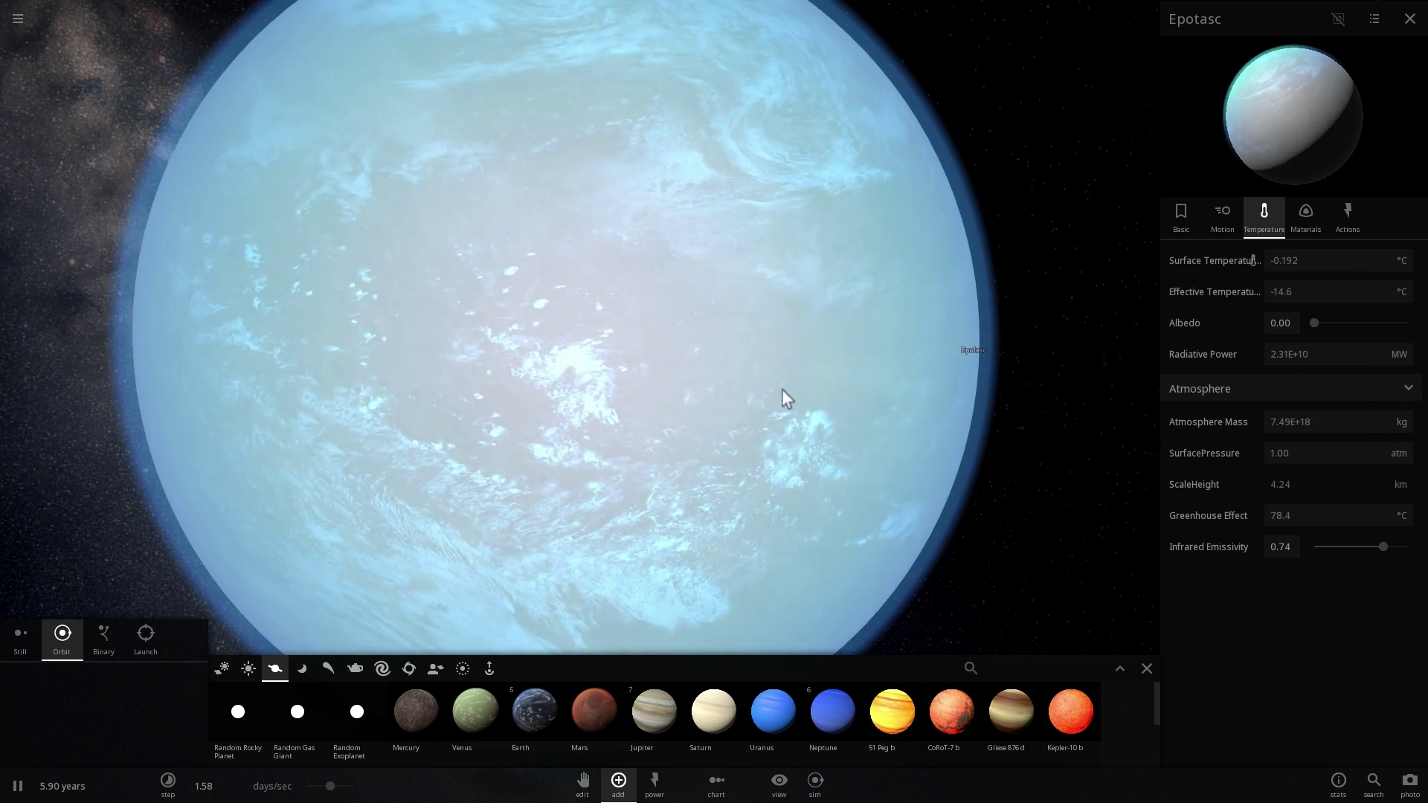
View the planet's new atmosphere from several sides and raise the simulation speed to about 2.6 days/sec
{"action": "right_click_drag", "start_coordinate": [779, 432], "coordinate": [855, 378]}
{"action": "left_click_drag", "start_coordinate": [854, 378], "coordinate": [810, 459]}
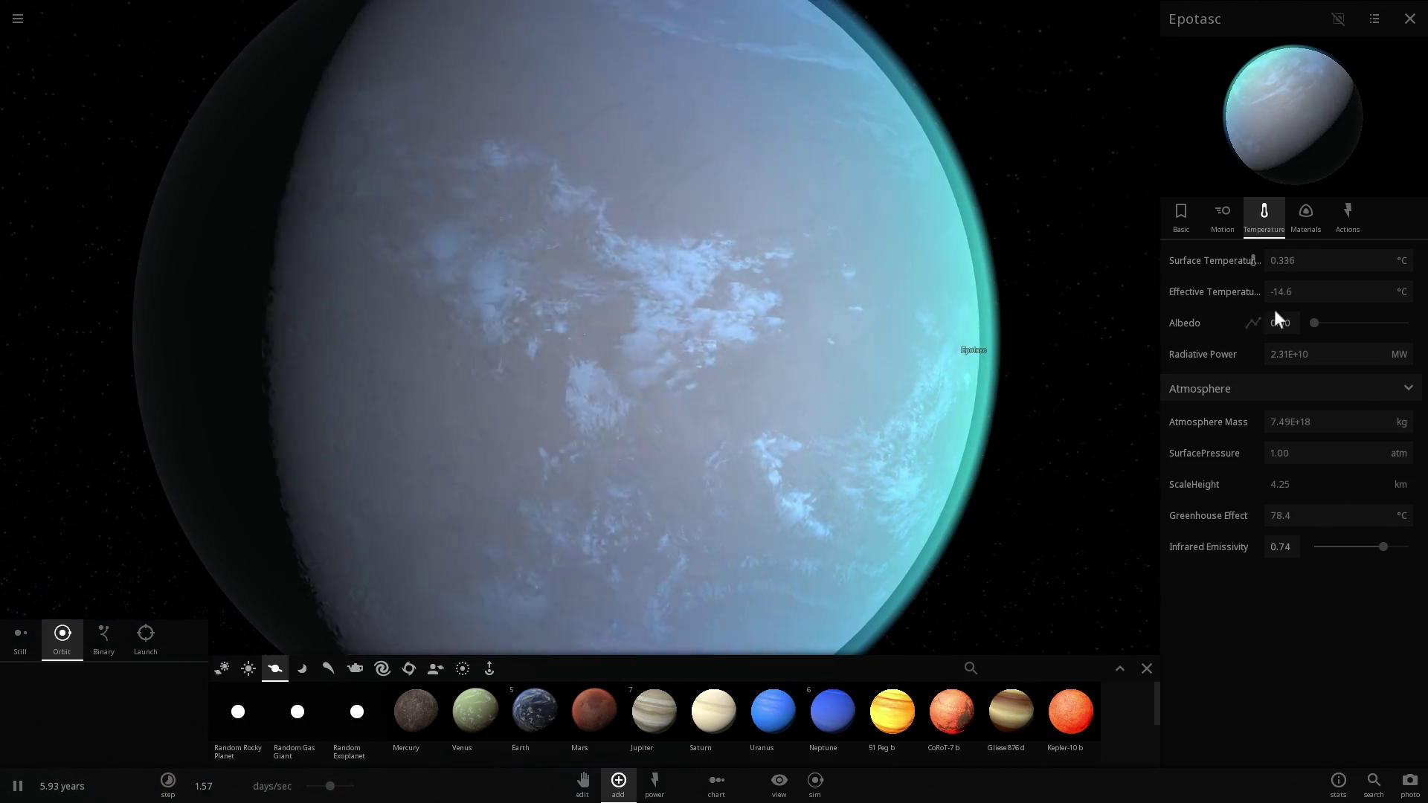
{"action": "left_click_drag", "start_coordinate": [938, 325], "coordinate": [632, 454]}
{"action": "left_click_drag", "start_coordinate": [329, 785], "coordinate": [334, 786]}
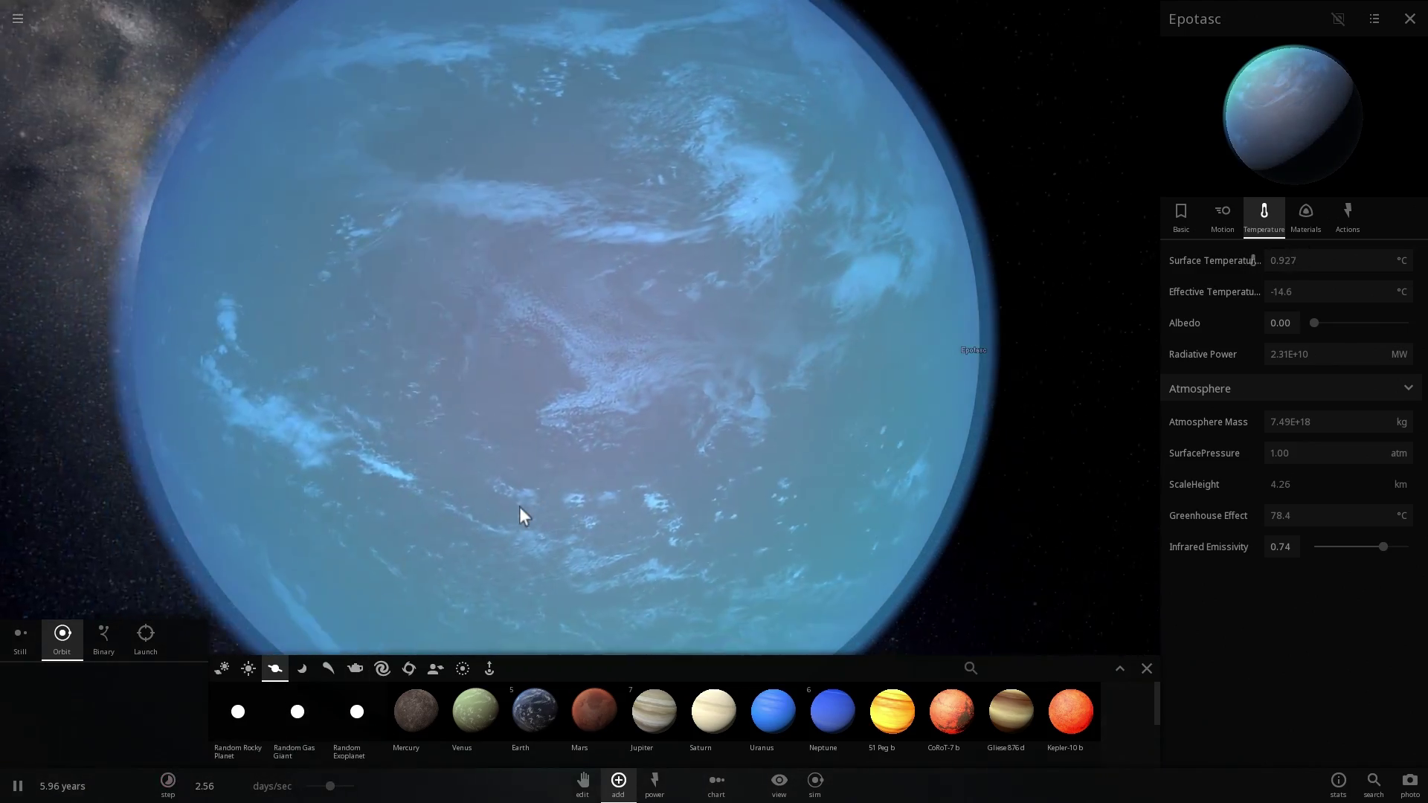
Reduce the planet's water content to 0.0117 % and slow the simulation to about 3.3 hours/sec
{"action": "left_click", "coordinate": [1303, 219]}
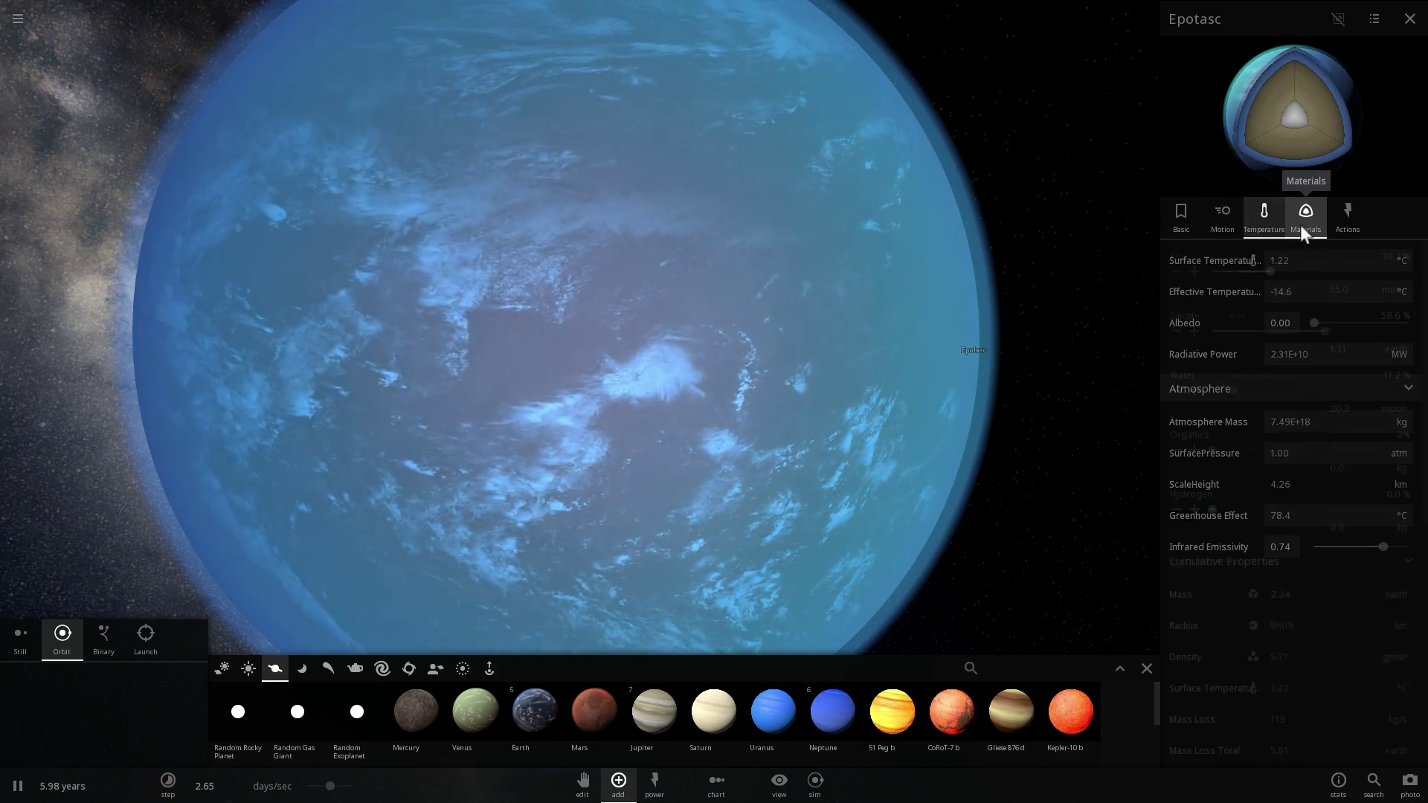
{"action": "left_click", "coordinate": [1174, 391]}
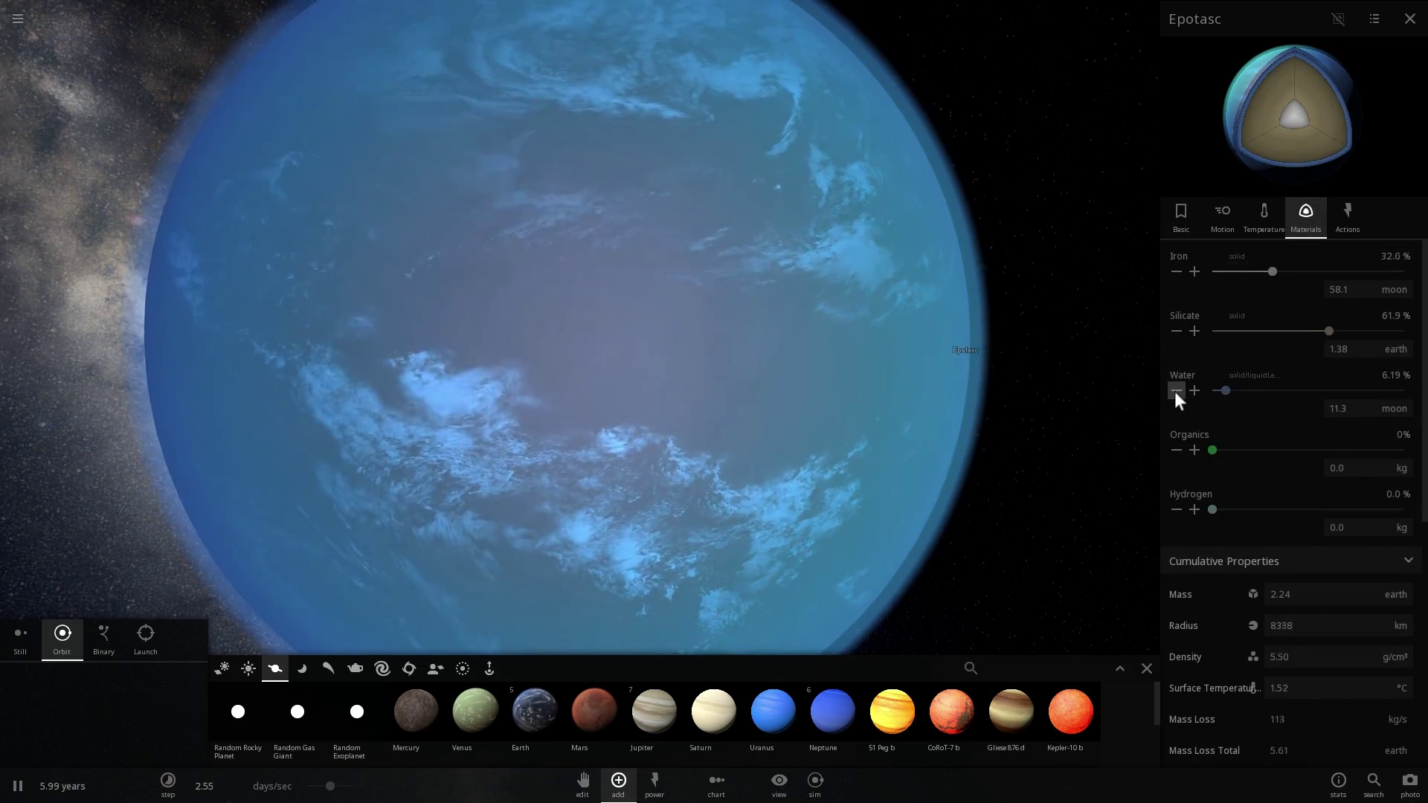
{"action": "left_click", "coordinate": [1174, 391]}
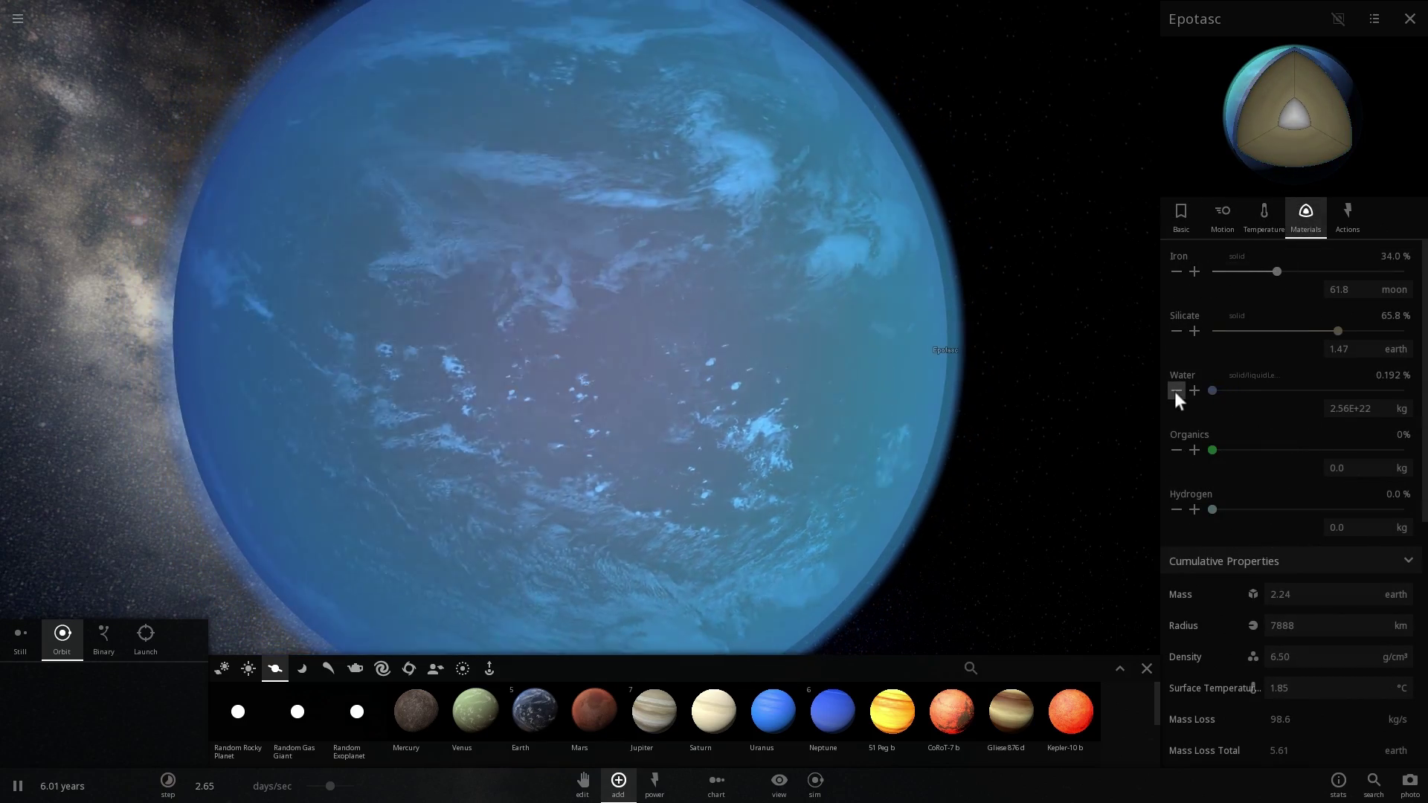
{"action": "left_click", "coordinate": [1175, 391]}
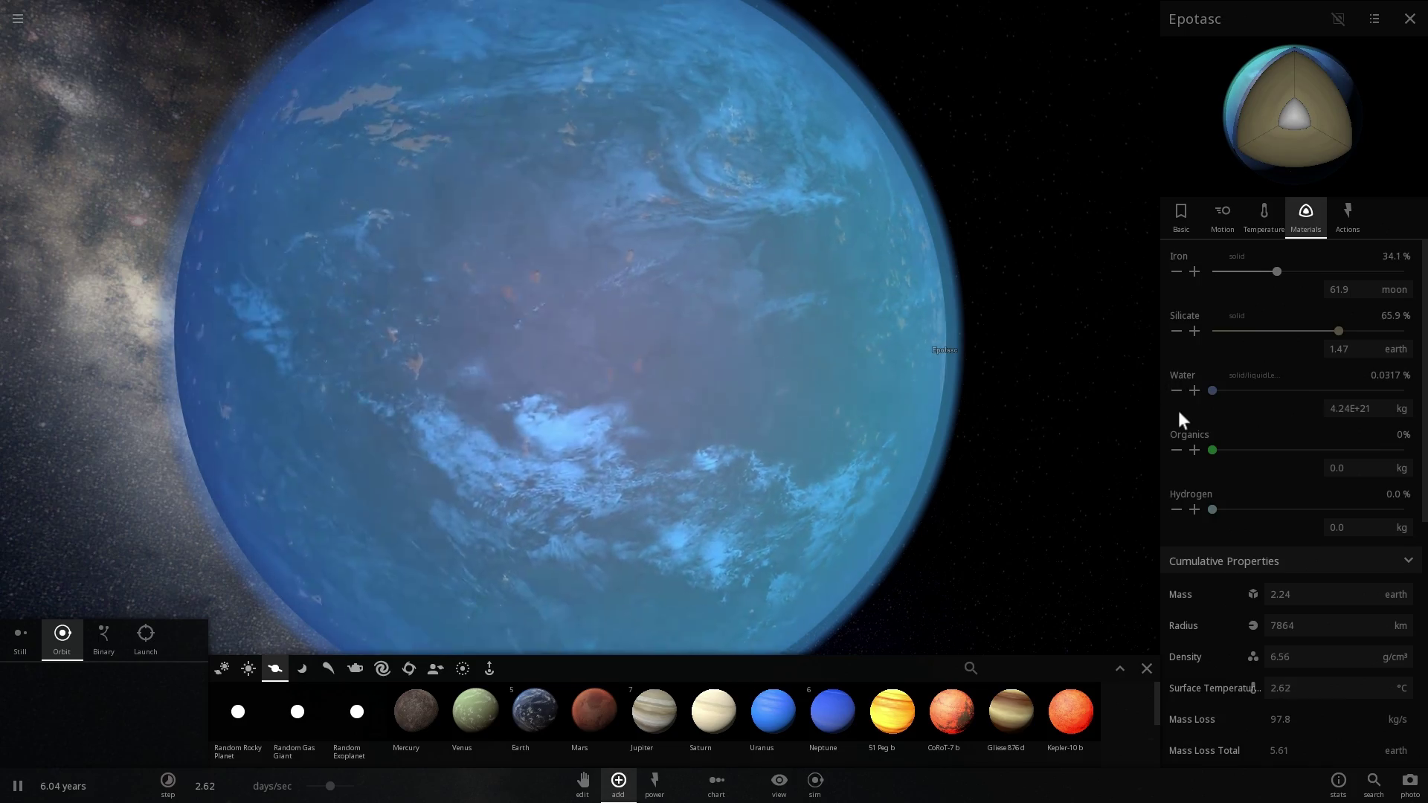
{"action": "left_click", "coordinate": [1175, 391]}
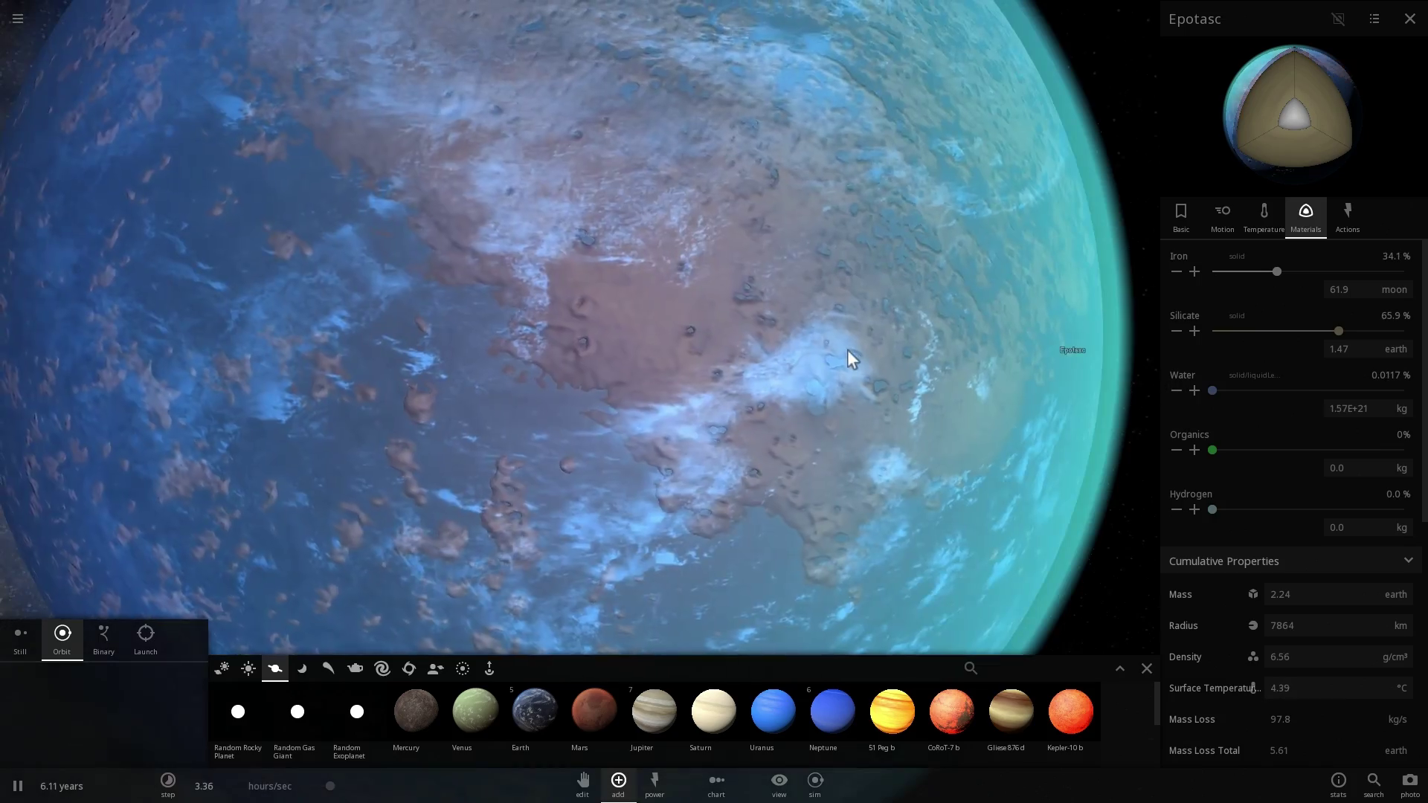
{"action": "scroll", "coordinate": [769, 377], "scroll_direction": "down", "scroll_amount": 2}
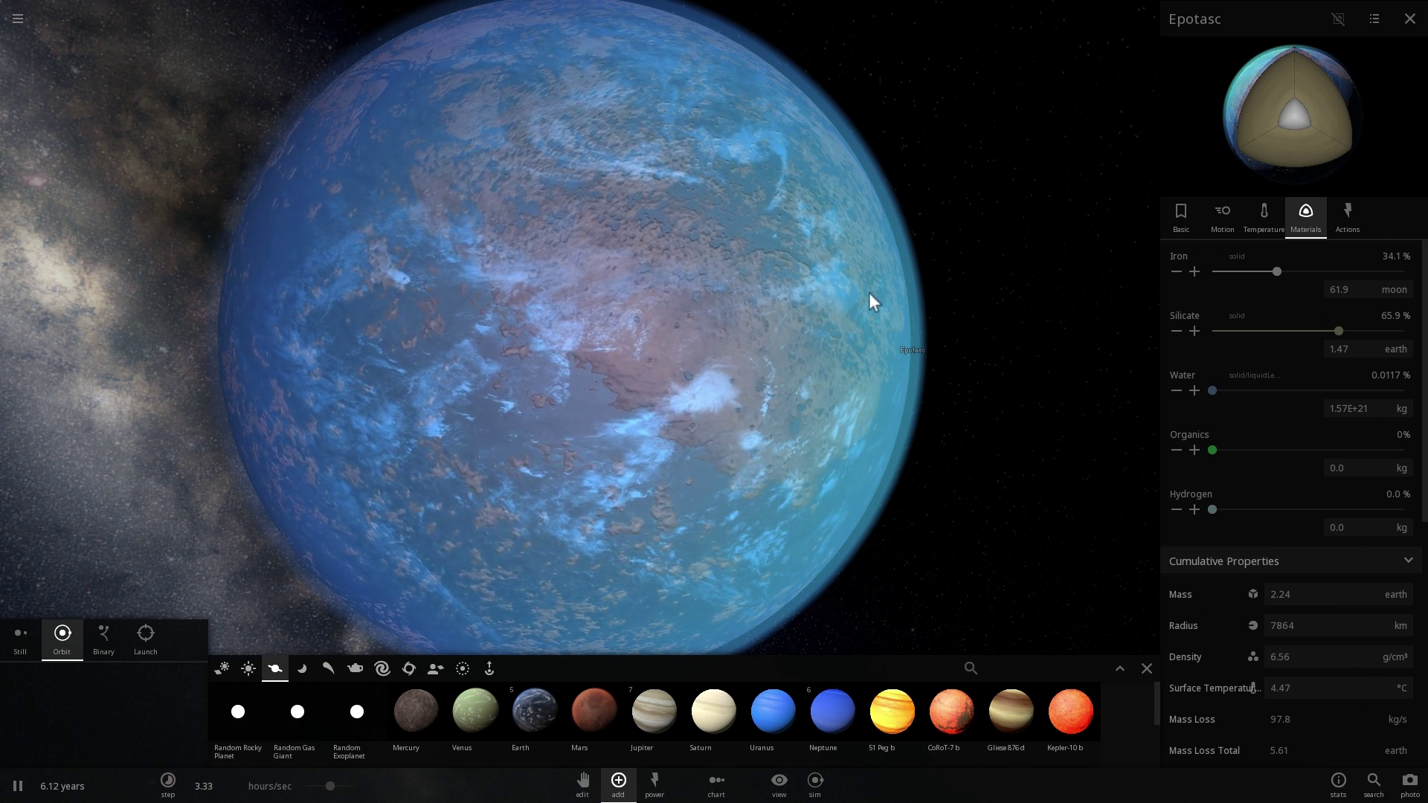
Check the planet's temperature and atmosphere properties, return to its materials, and examine its day and night sides
{"action": "left_click", "coordinate": [1273, 220]}
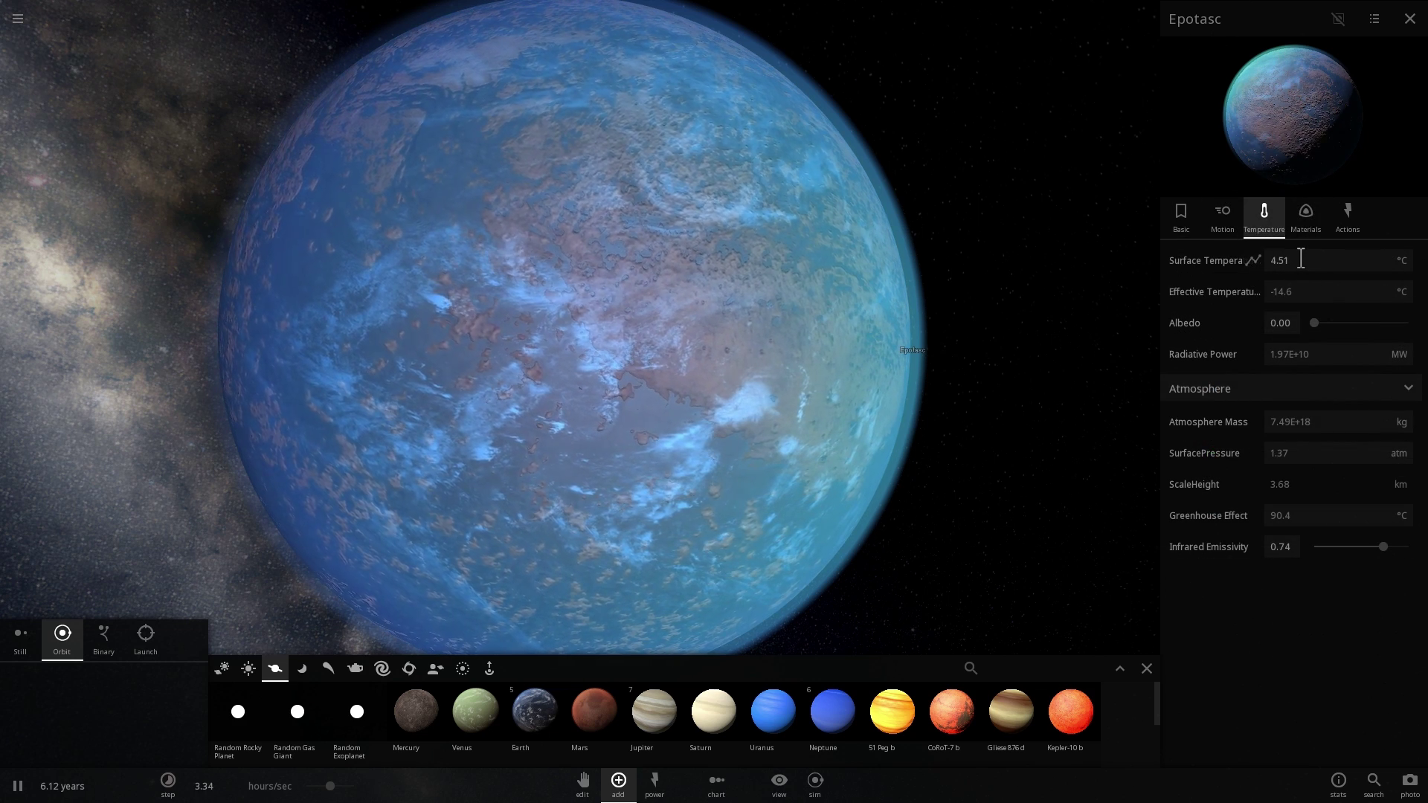
{"action": "left_click", "coordinate": [1305, 216]}
{"action": "scroll", "coordinate": [794, 332], "scroll_direction": "up", "scroll_amount": 2}
{"action": "right_click_drag", "start_coordinate": [794, 332], "coordinate": [539, 309]}
{"action": "right_click_drag", "start_coordinate": [668, 336], "coordinate": [475, 345]}
{"action": "scroll", "coordinate": [476, 345], "scroll_direction": "down", "scroll_amount": 5}
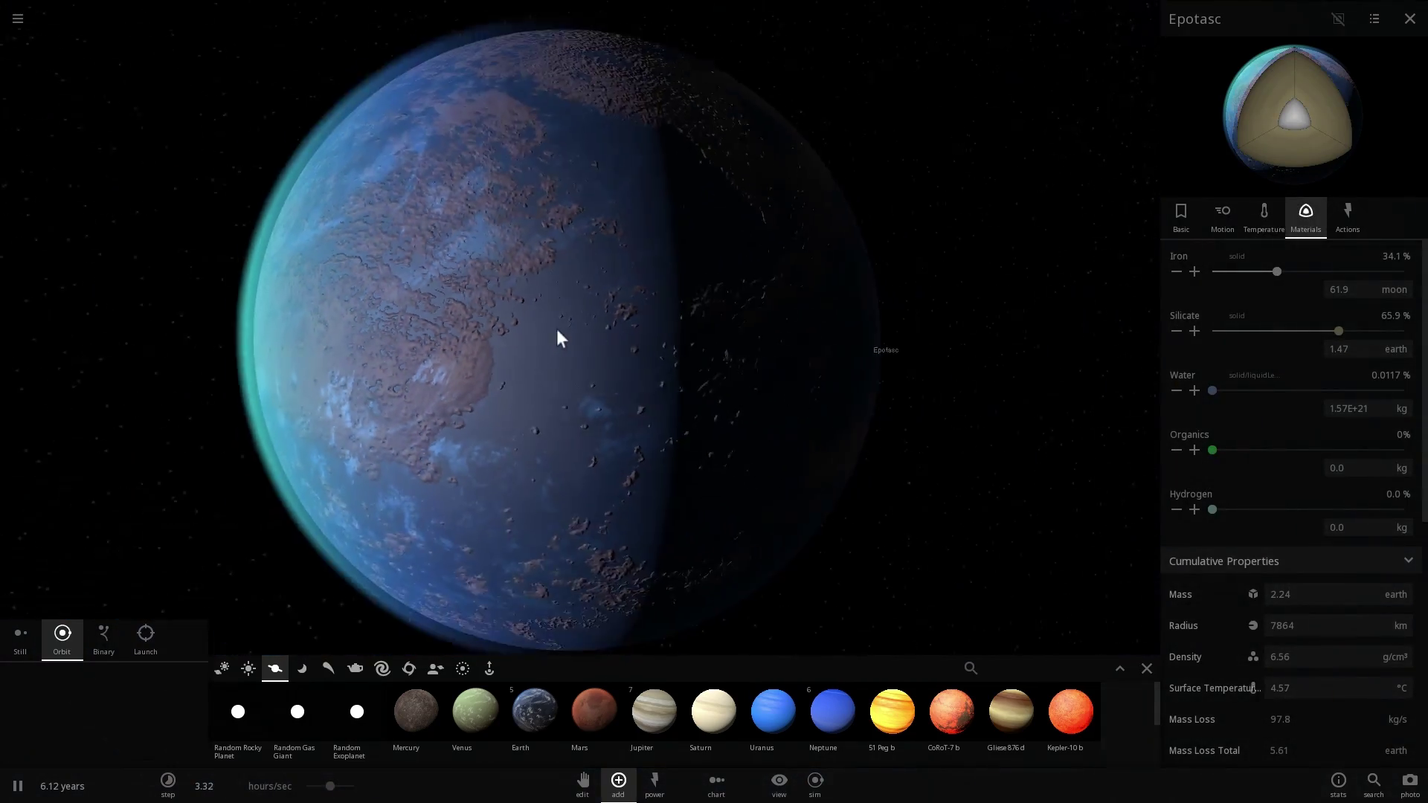
{"action": "scroll", "coordinate": [476, 350], "scroll_direction": "down", "scroll_amount": 5}
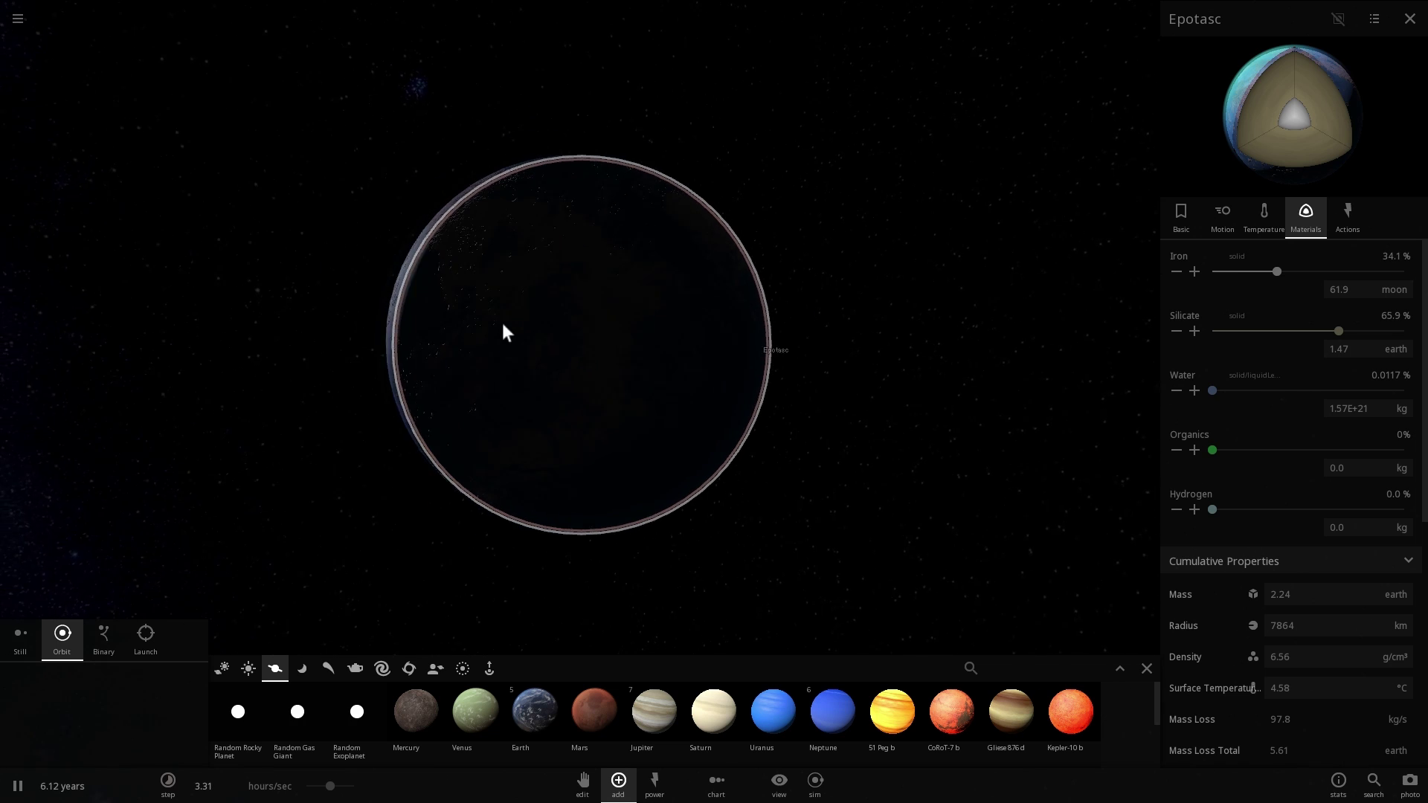
View the planet's orbit from afar and focus on Sirius to compare the star's position with the planet's path
{"action": "right_click_drag", "start_coordinate": [509, 295], "coordinate": [462, 285]}
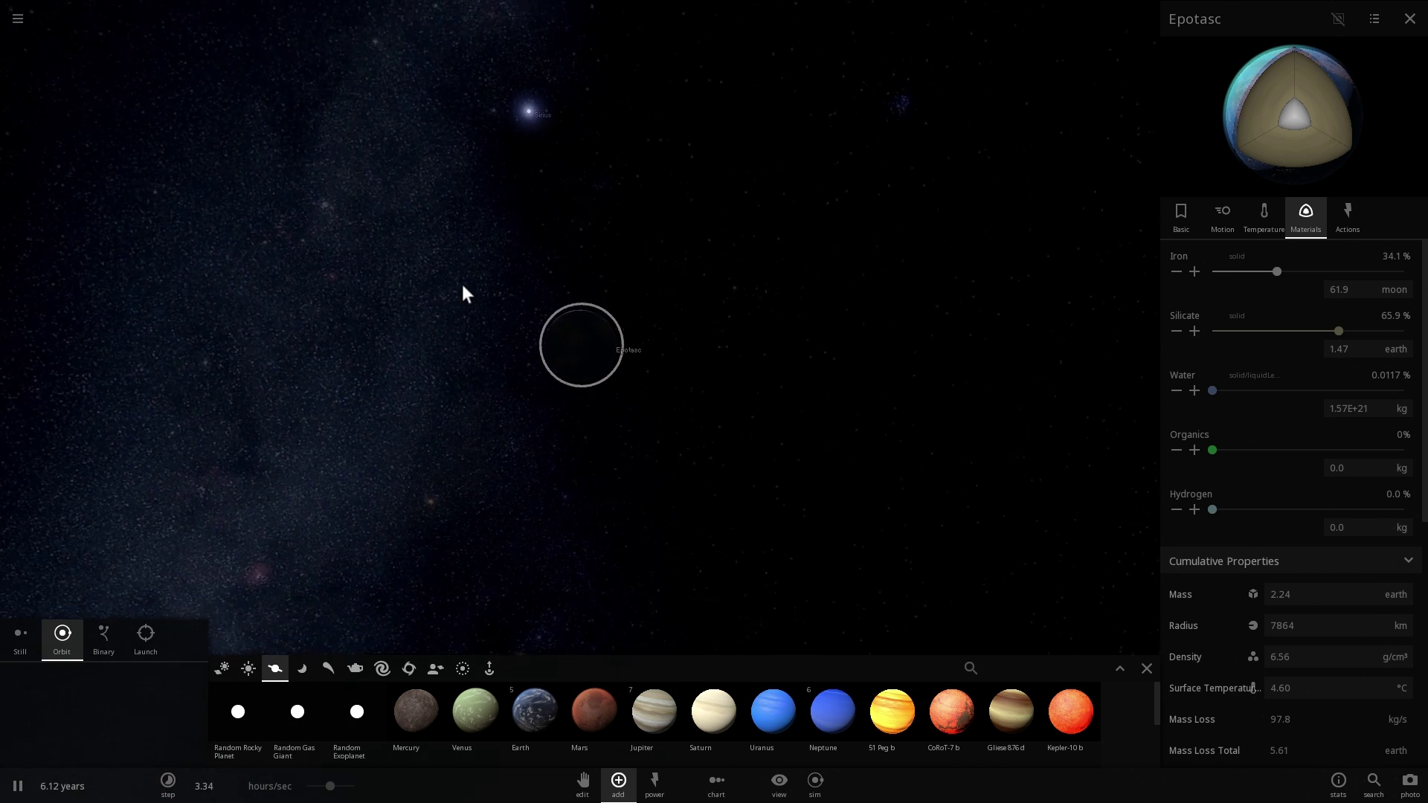
{"action": "scroll", "coordinate": [463, 284], "scroll_direction": "down", "scroll_amount": 1}
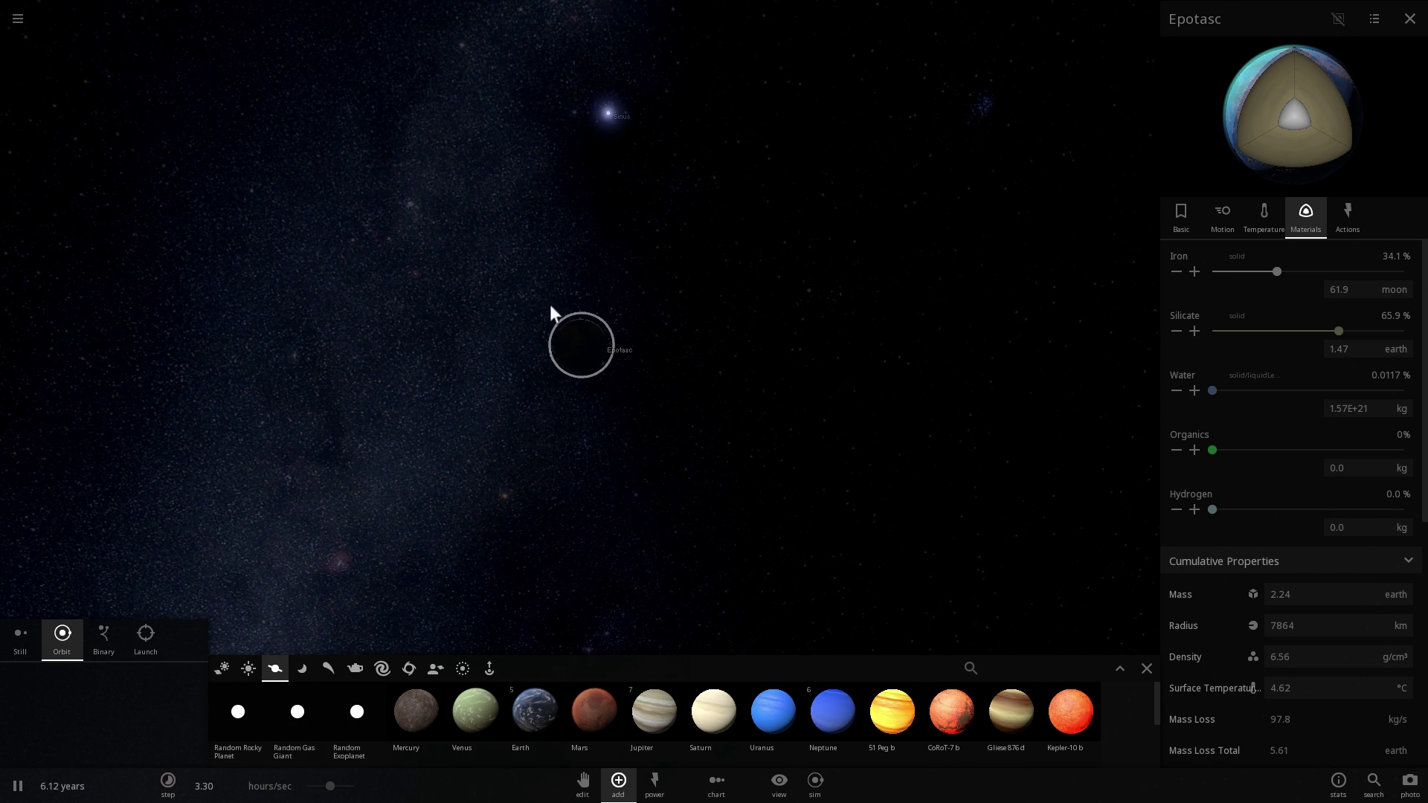
{"action": "scroll", "coordinate": [565, 404], "scroll_direction": "up", "scroll_amount": 5}
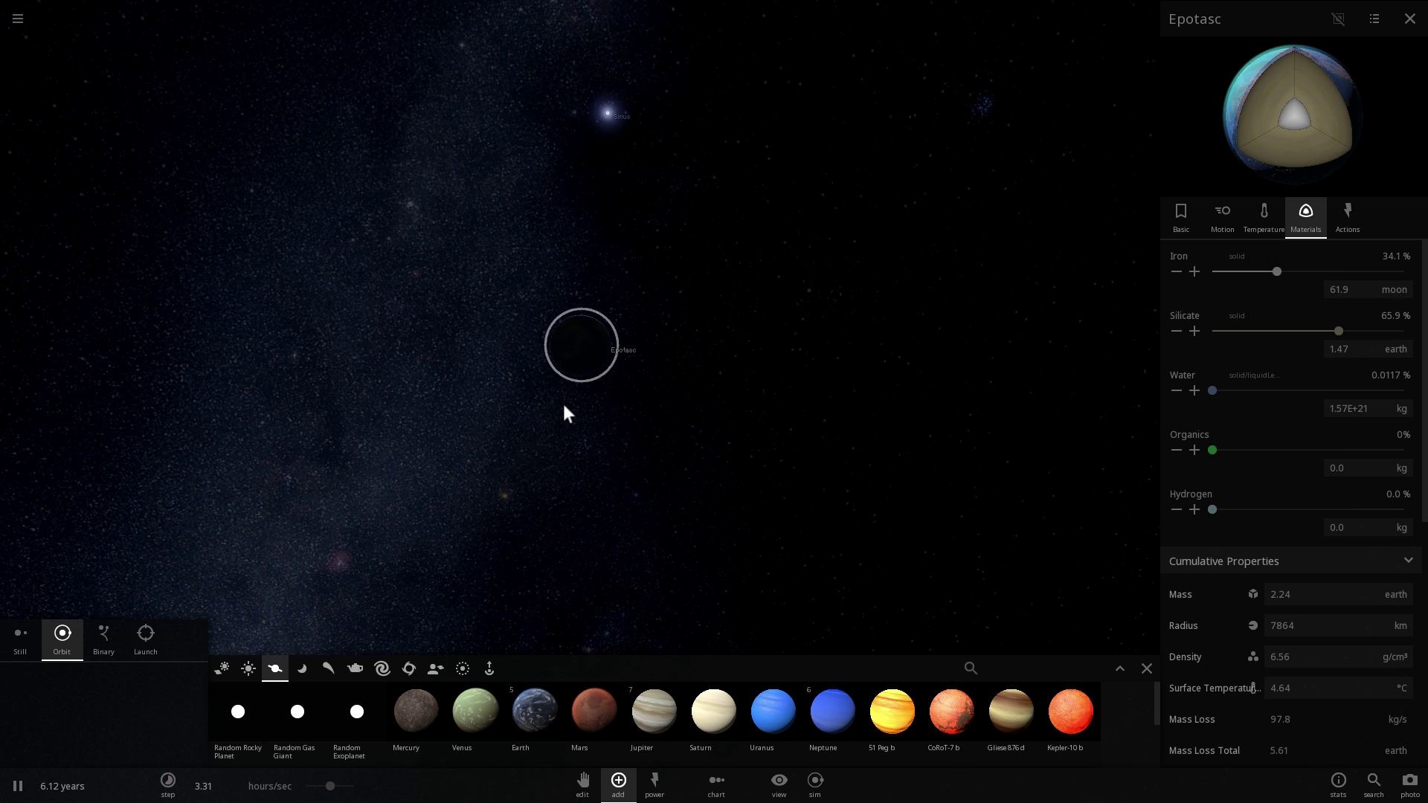
{"action": "right_click_drag", "start_coordinate": [325, 382], "coordinate": [470, 381]}
{"action": "scroll", "coordinate": [461, 381], "scroll_direction": "down", "scroll_amount": 5}
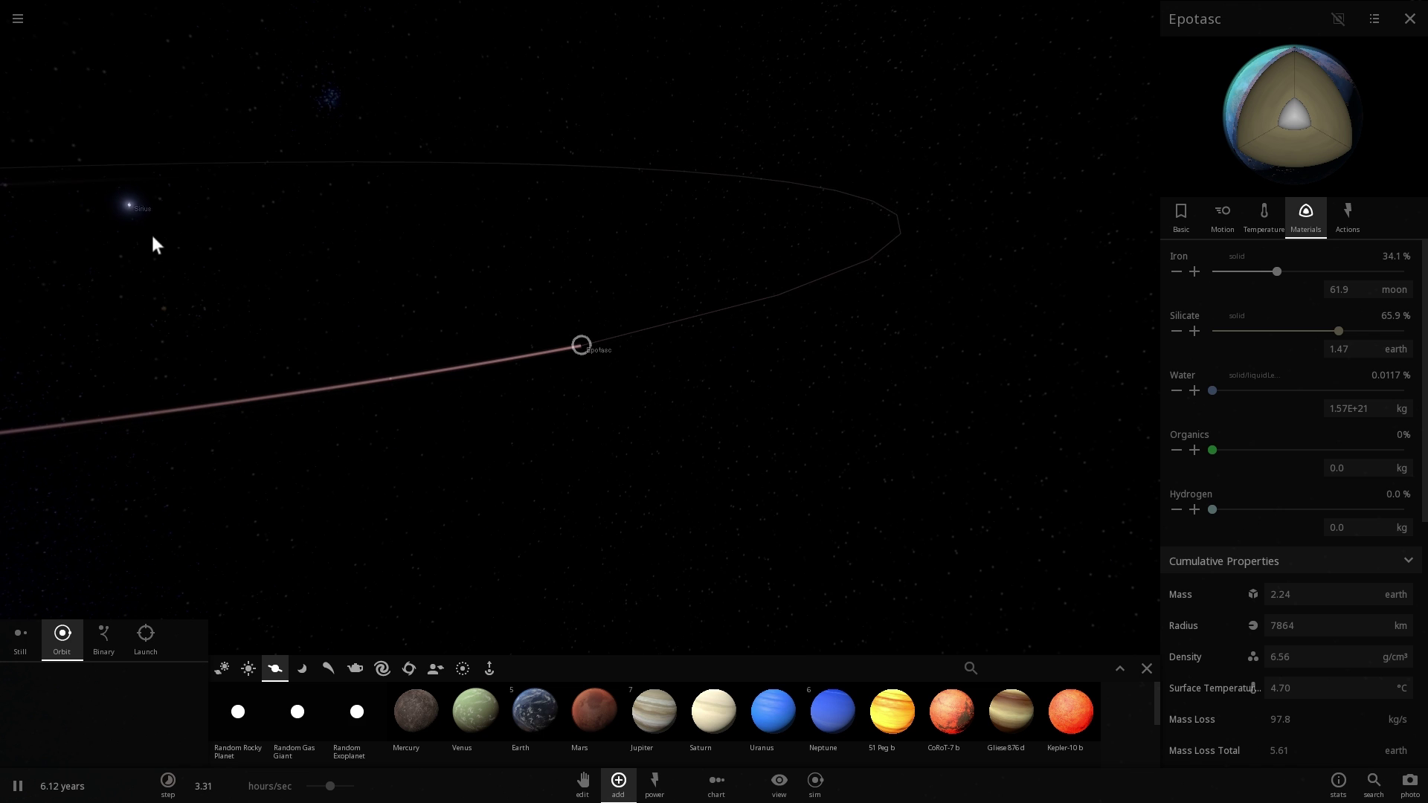
{"action": "left_click", "coordinate": [134, 212]}
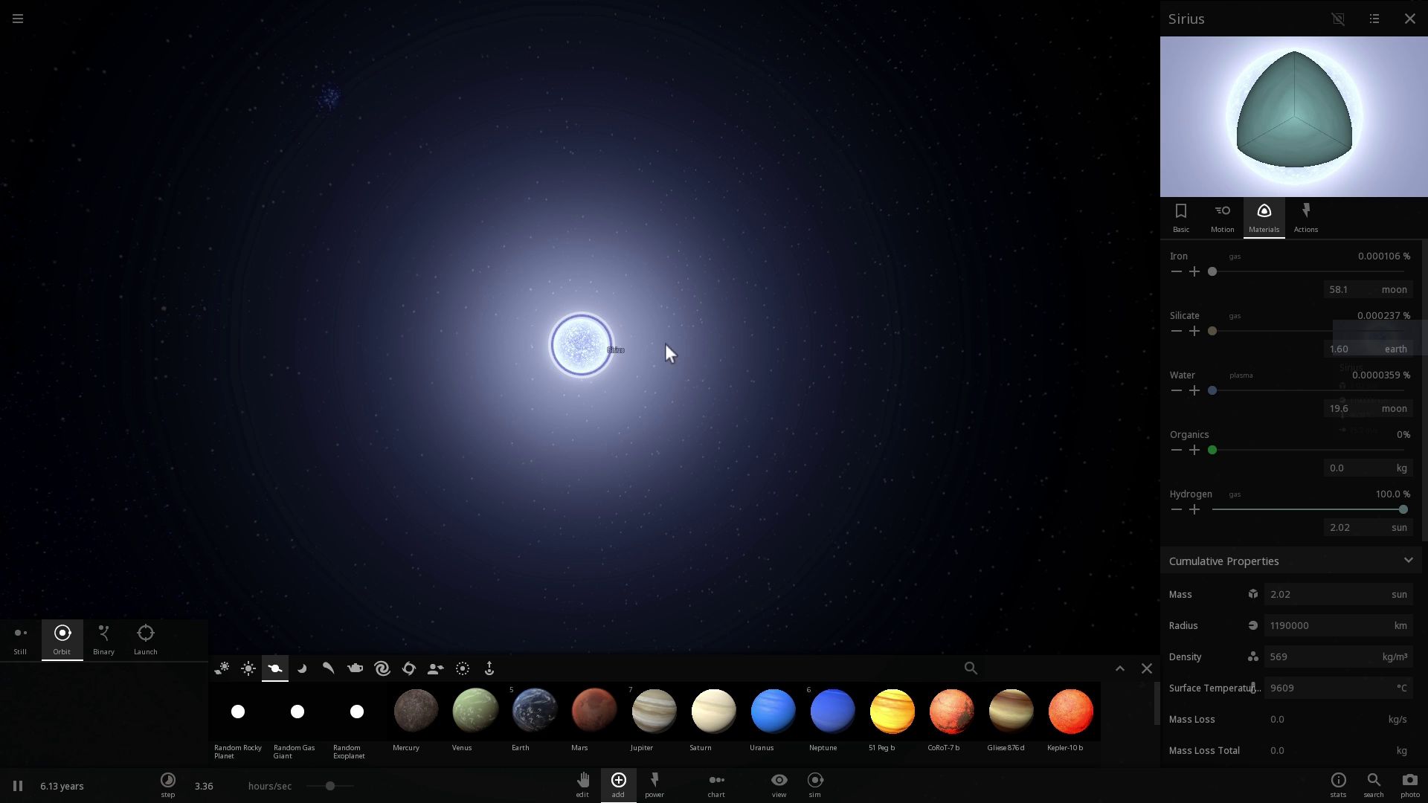
{"action": "right_click_drag", "start_coordinate": [675, 368], "coordinate": [666, 379]}
{"action": "scroll", "coordinate": [666, 379], "scroll_direction": "down", "scroll_amount": 4}
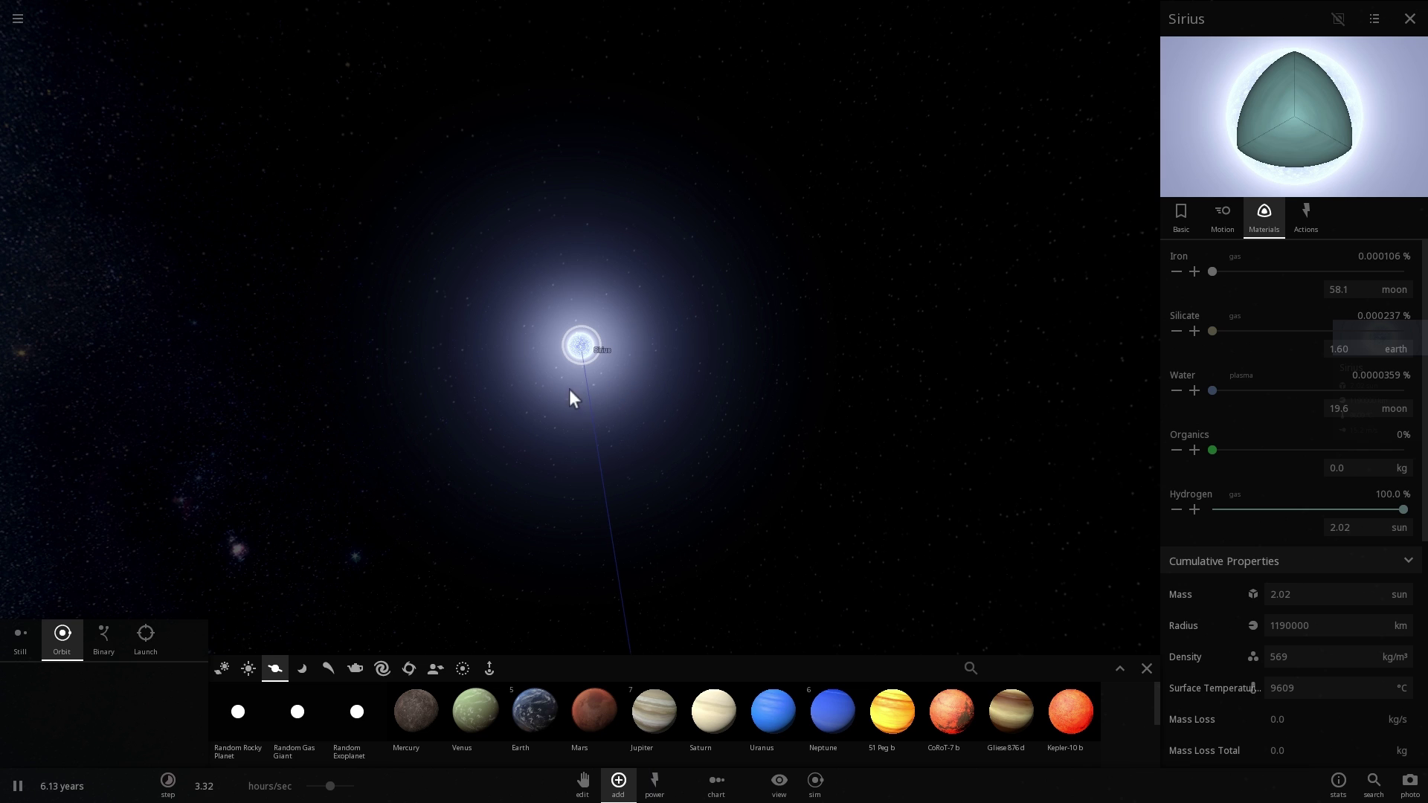
{"action": "scroll", "coordinate": [635, 279], "scroll_direction": "down", "scroll_amount": 2}
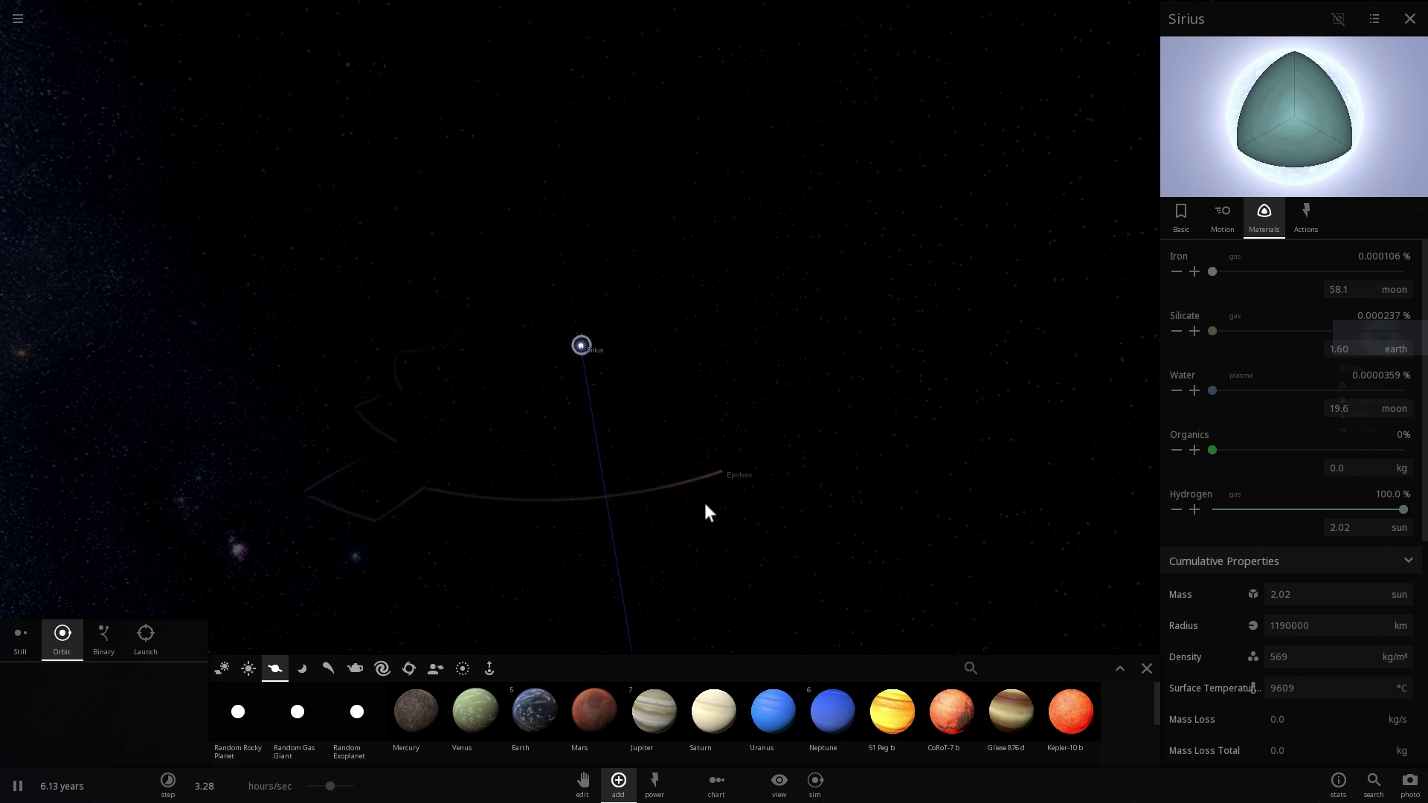
Focus on the stripped planet again and examine its oceans, continents and clouds up close
{"action": "left_click", "coordinate": [719, 473]}
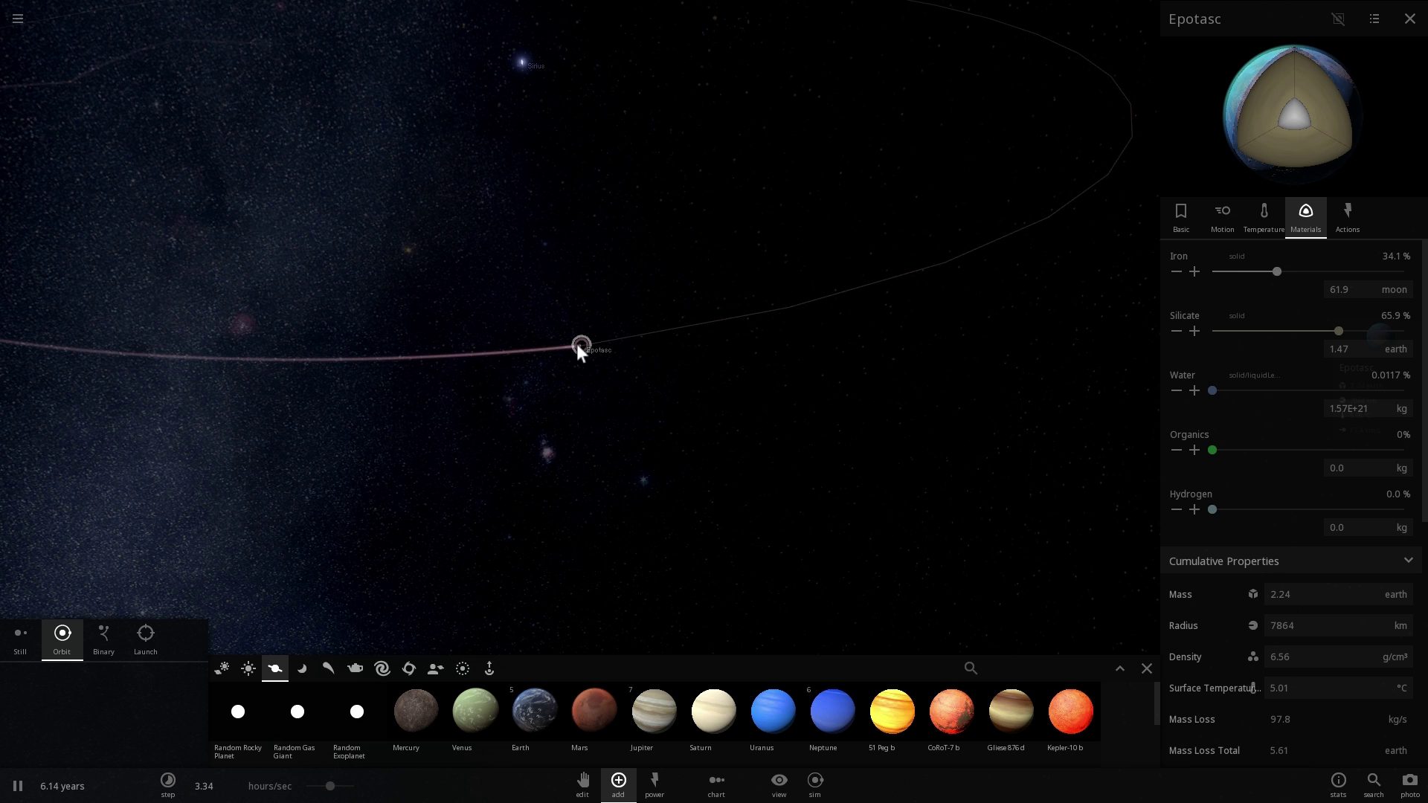
{"action": "scroll", "coordinate": [621, 347], "scroll_direction": "up", "scroll_amount": 15}
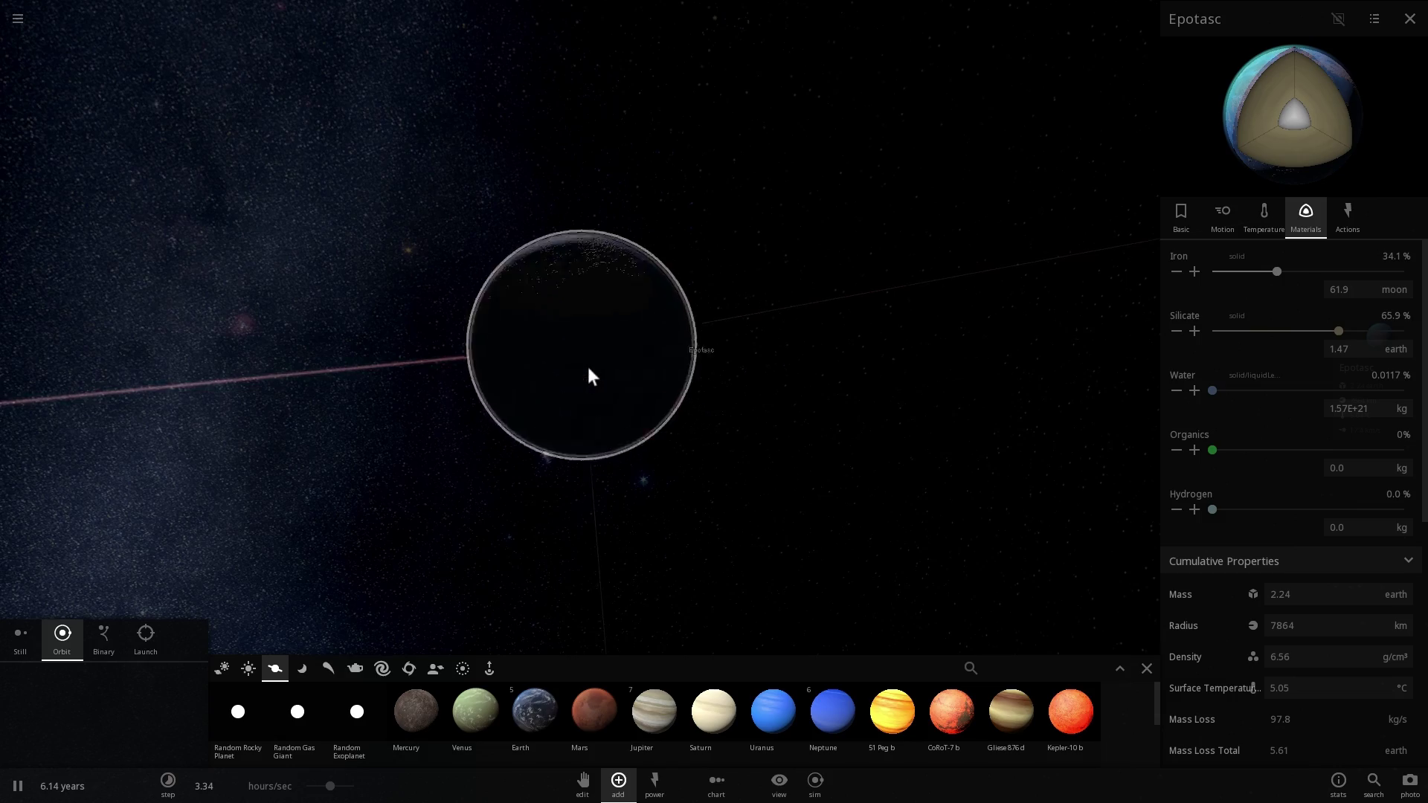
{"action": "left_click_drag", "start_coordinate": [566, 373], "coordinate": [799, 354]}
{"action": "scroll", "coordinate": [595, 375], "scroll_direction": "up", "scroll_amount": 3}
{"action": "scroll", "coordinate": [559, 378], "scroll_direction": "up", "scroll_amount": 4}
{"action": "left_click_drag", "start_coordinate": [528, 374], "coordinate": [615, 369]}
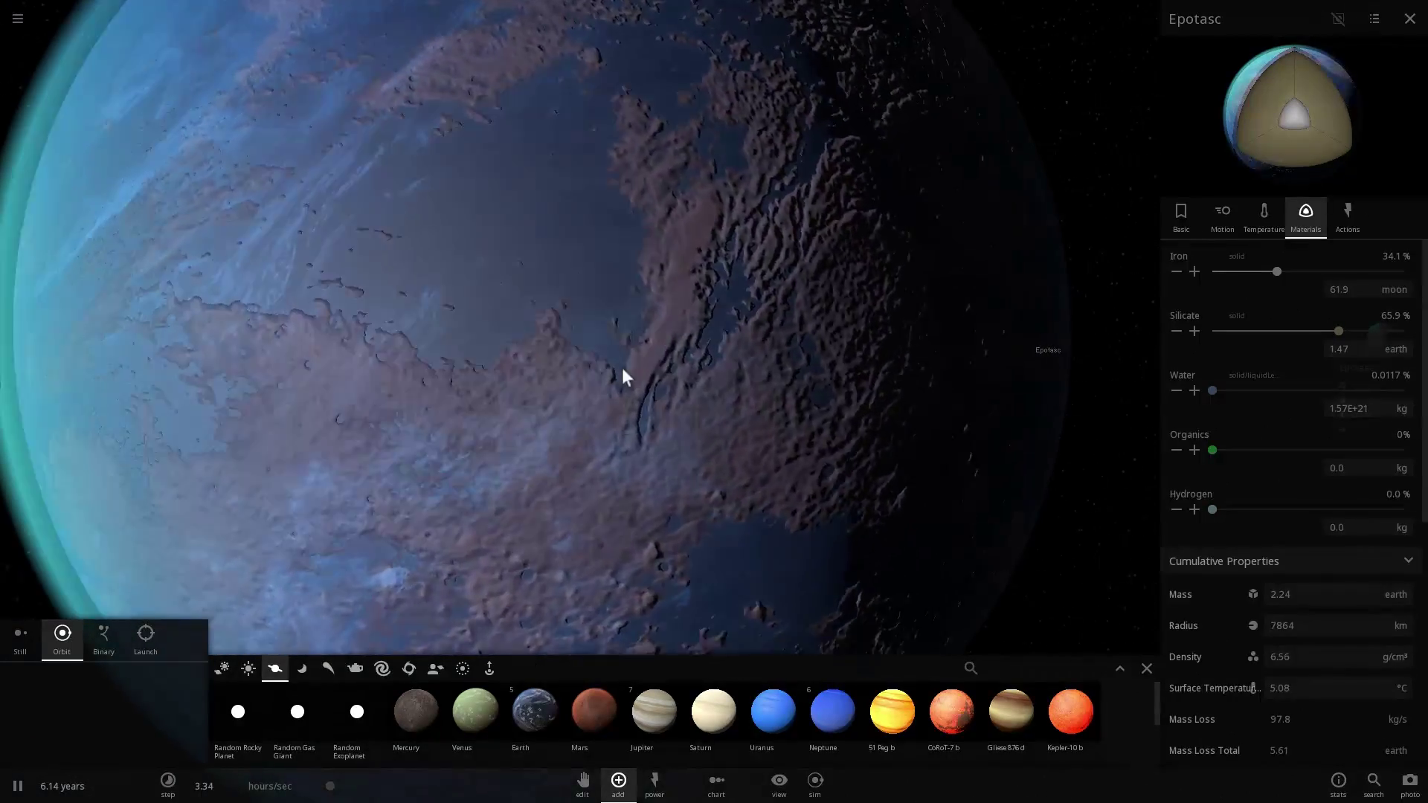
{"action": "scroll", "coordinate": [533, 375], "scroll_direction": "down", "scroll_amount": 5}
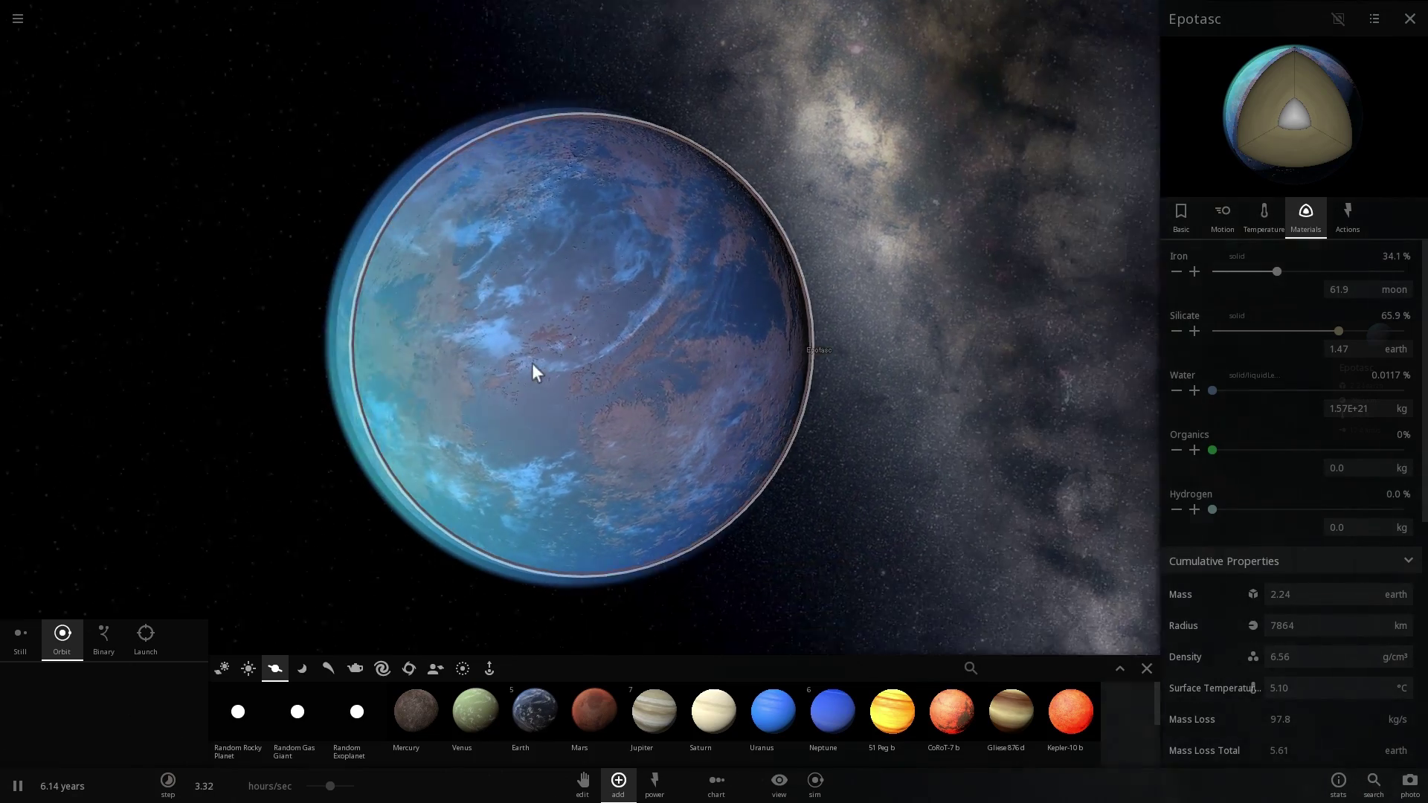
{"action": "scroll", "coordinate": [542, 349], "scroll_direction": "up", "scroll_amount": 8}
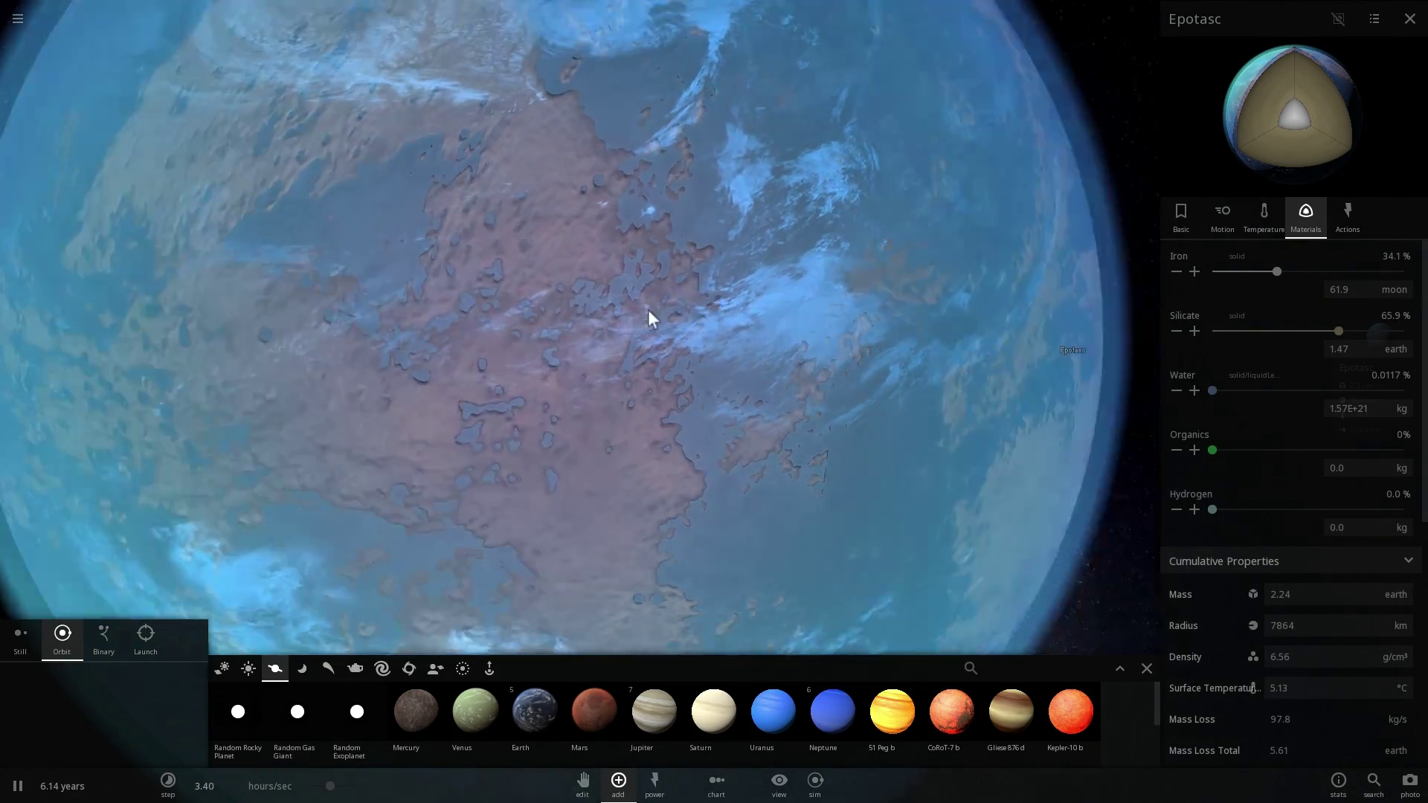
Speed the simulation up to about 9.8 hours/sec while viewing the whole stripped planet
{"action": "scroll", "coordinate": [648, 312], "scroll_direction": "down", "scroll_amount": 5}
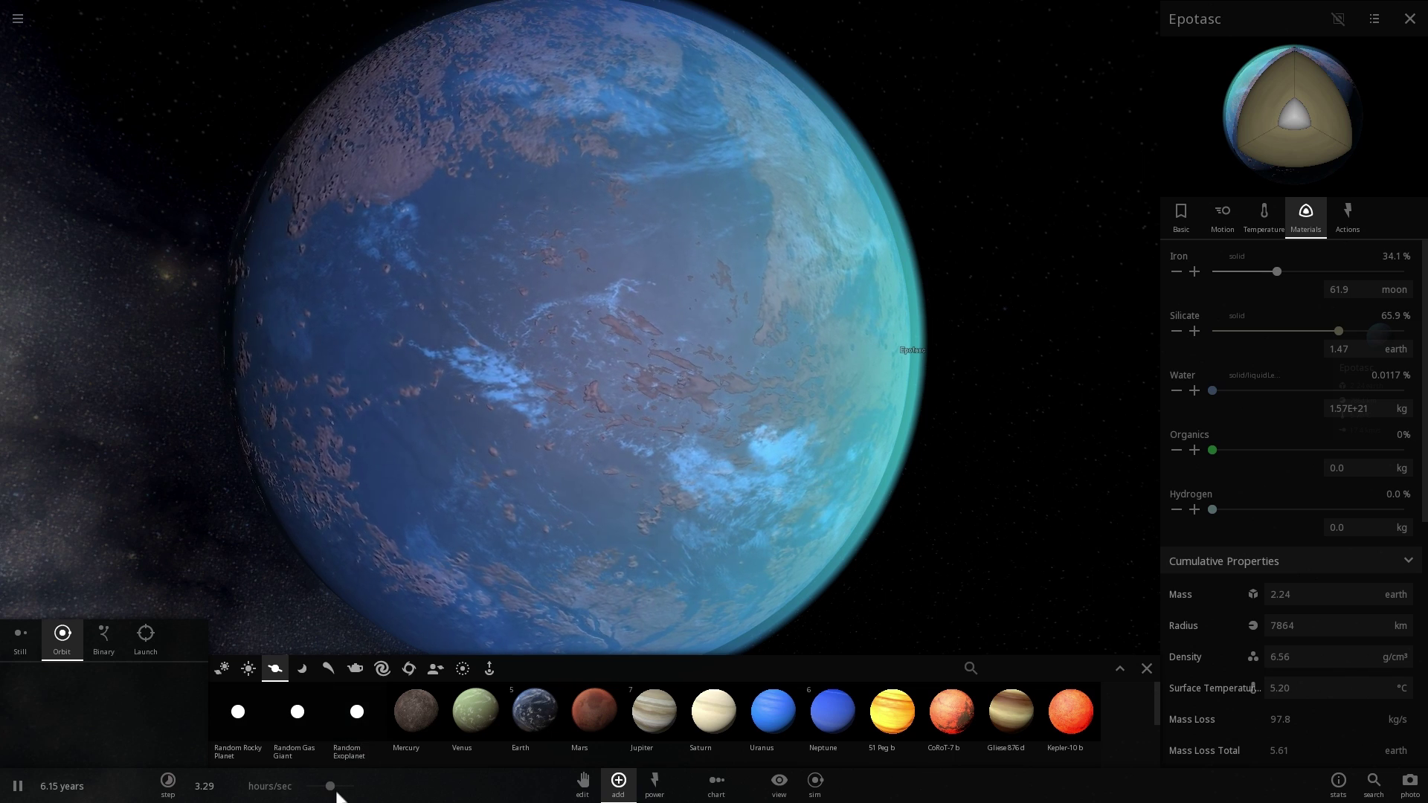
{"action": "left_click_drag", "start_coordinate": [330, 788], "coordinate": [340, 792]}
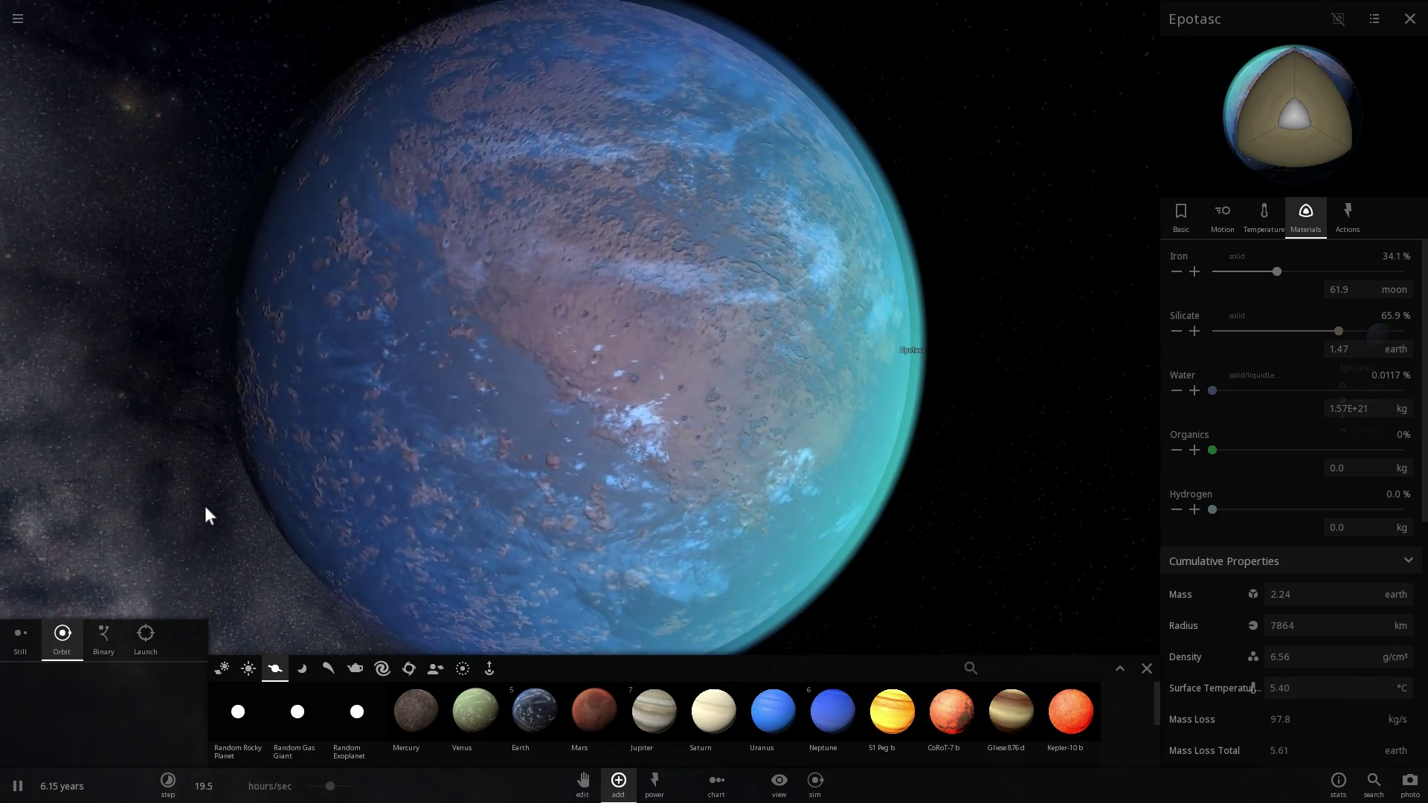
{"action": "left_click_drag", "start_coordinate": [335, 791], "coordinate": [304, 731]}
Try CoRoT-7 b as an orbiting companion of the stripped planet and check its temperature properties before deleting it
{"action": "scroll", "coordinate": [388, 576], "scroll_direction": "down", "scroll_amount": 5}
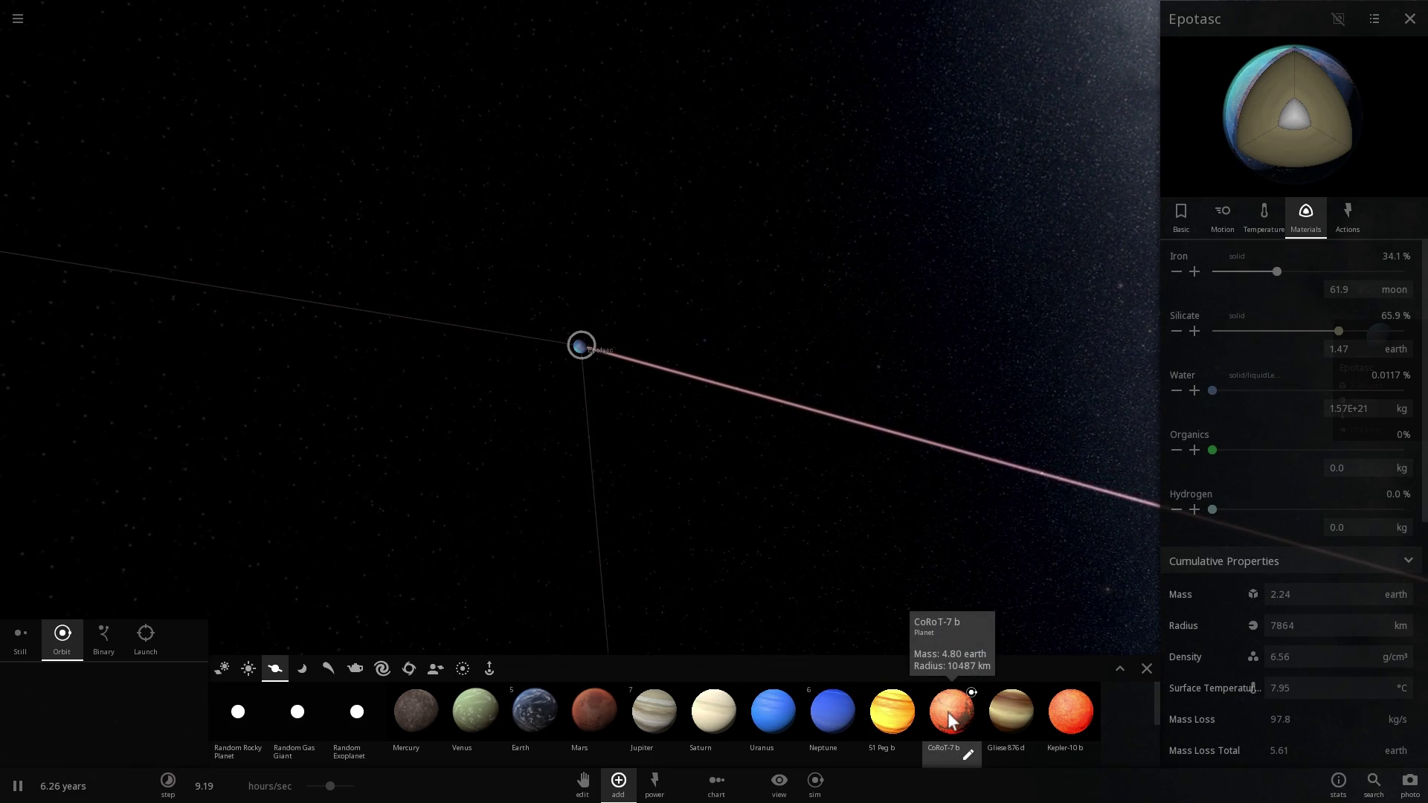
{"action": "left_click", "coordinate": [947, 711]}
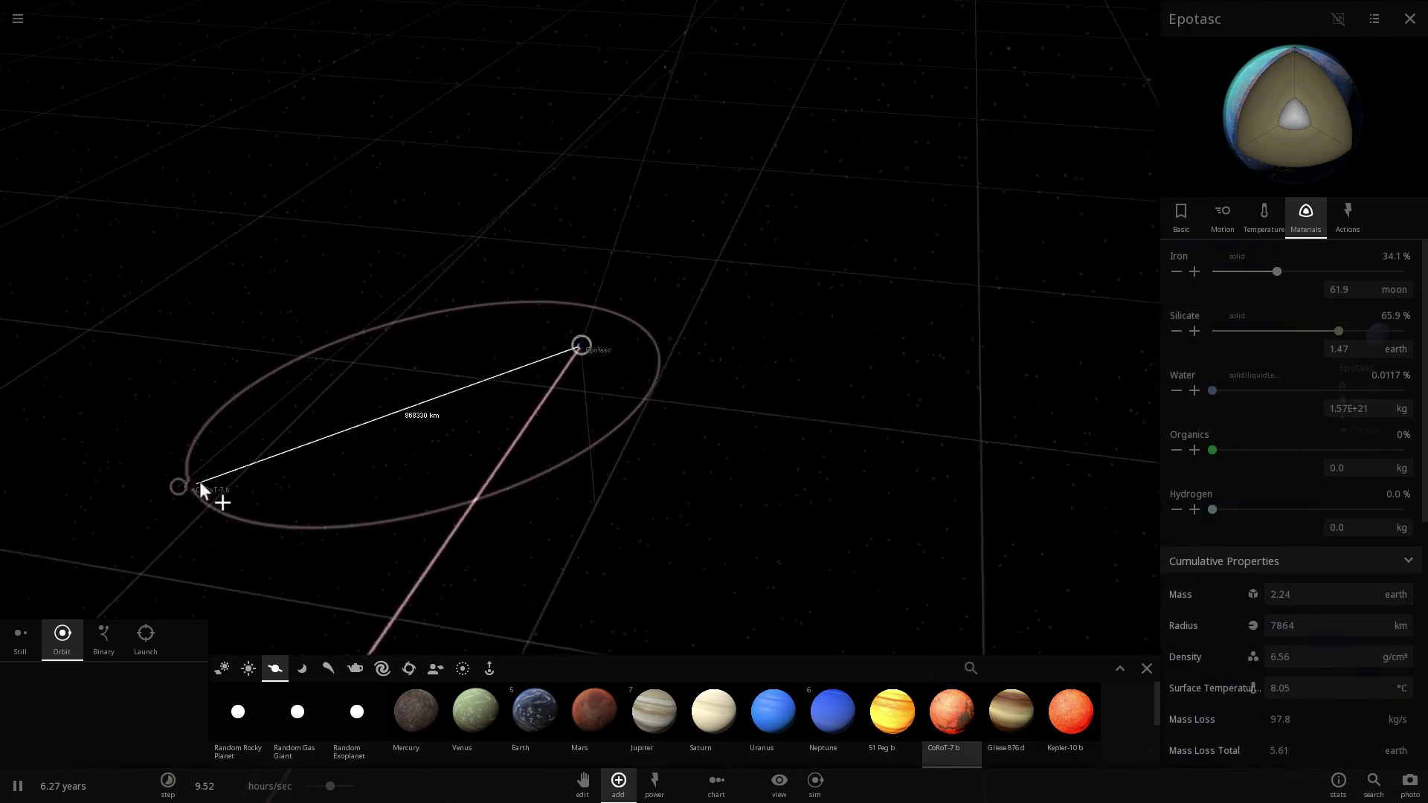
{"action": "left_click", "coordinate": [301, 536]}
{"action": "double_click", "coordinate": [321, 543]}
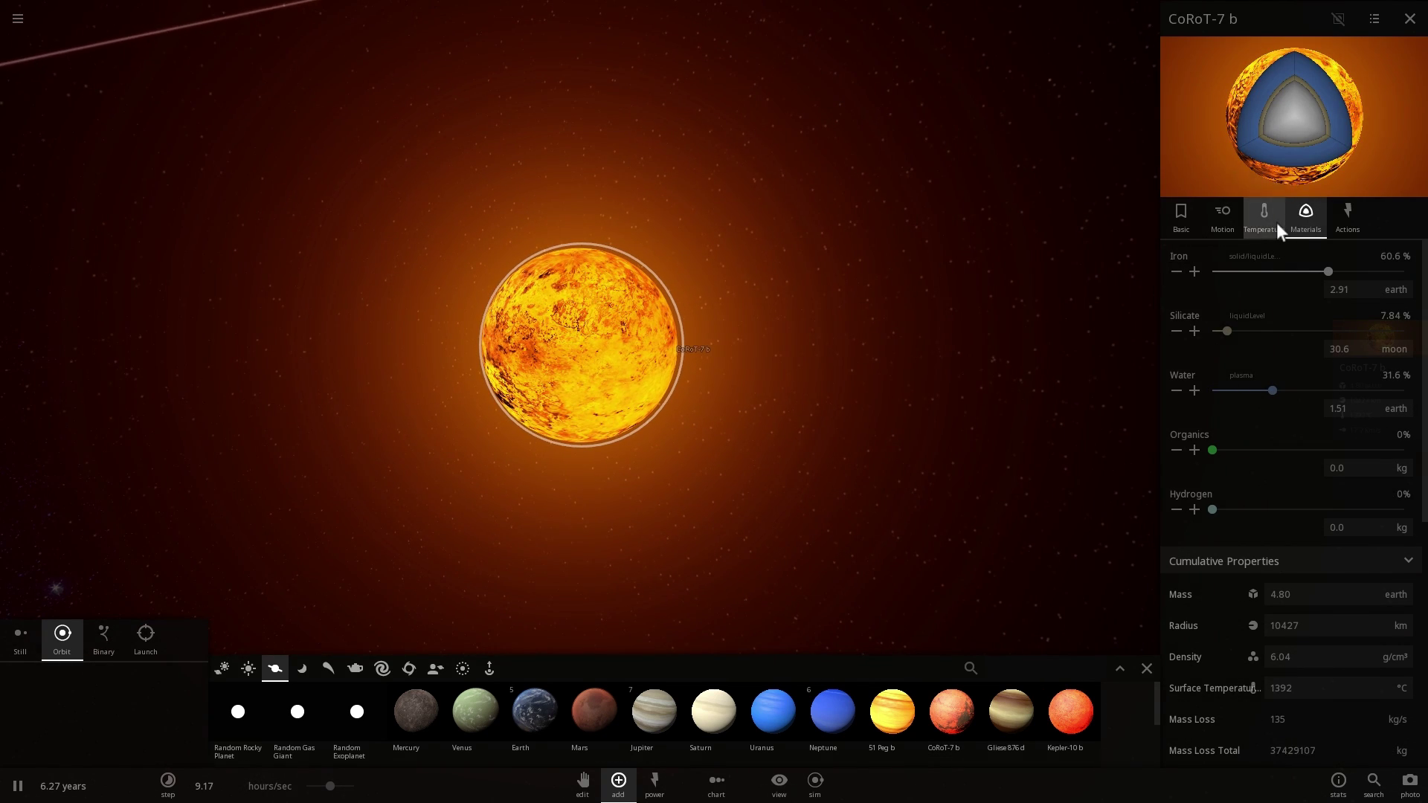
{"action": "left_click", "coordinate": [1274, 221]}
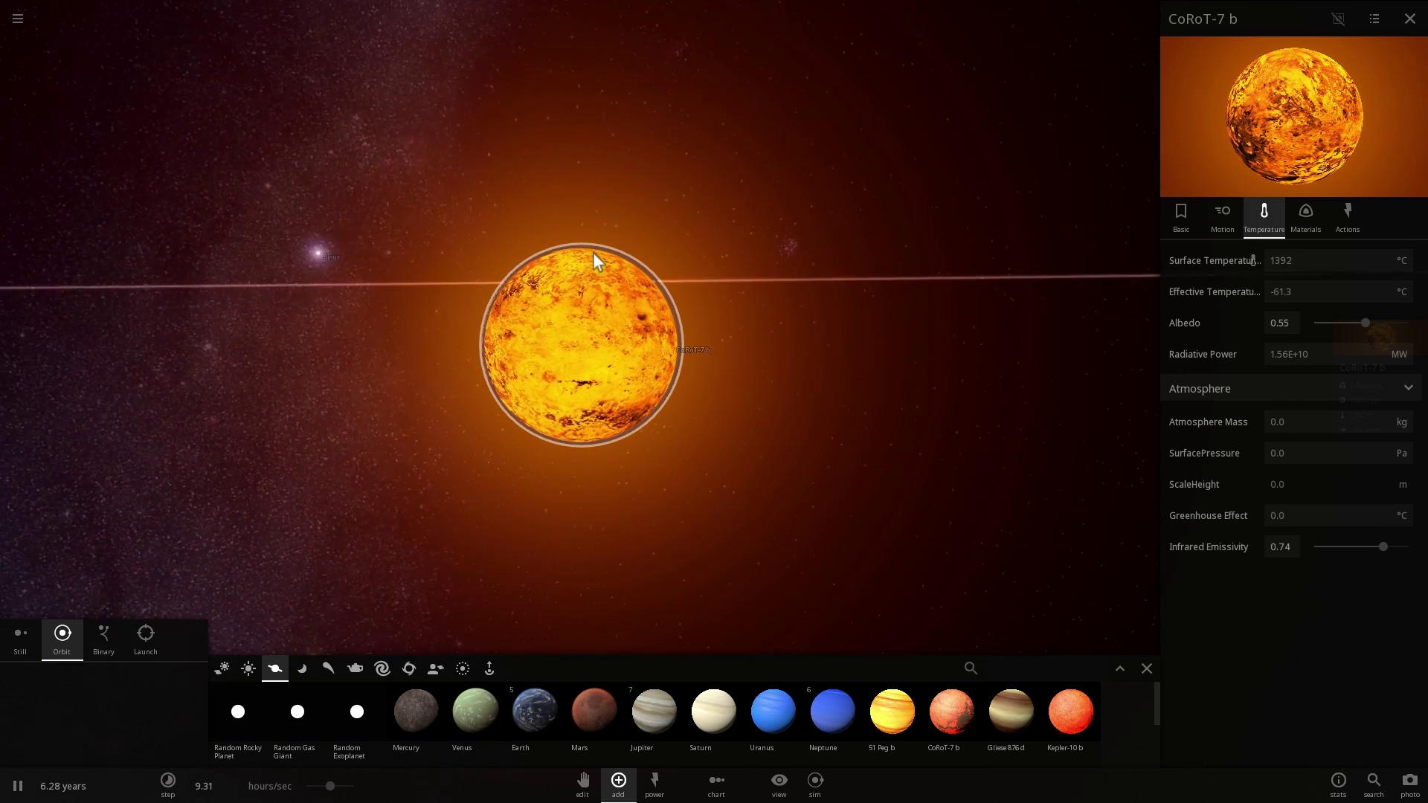
{"action": "right_click_drag", "start_coordinate": [426, 314], "coordinate": [623, 417]}
{"action": "key", "text": "Delete"}
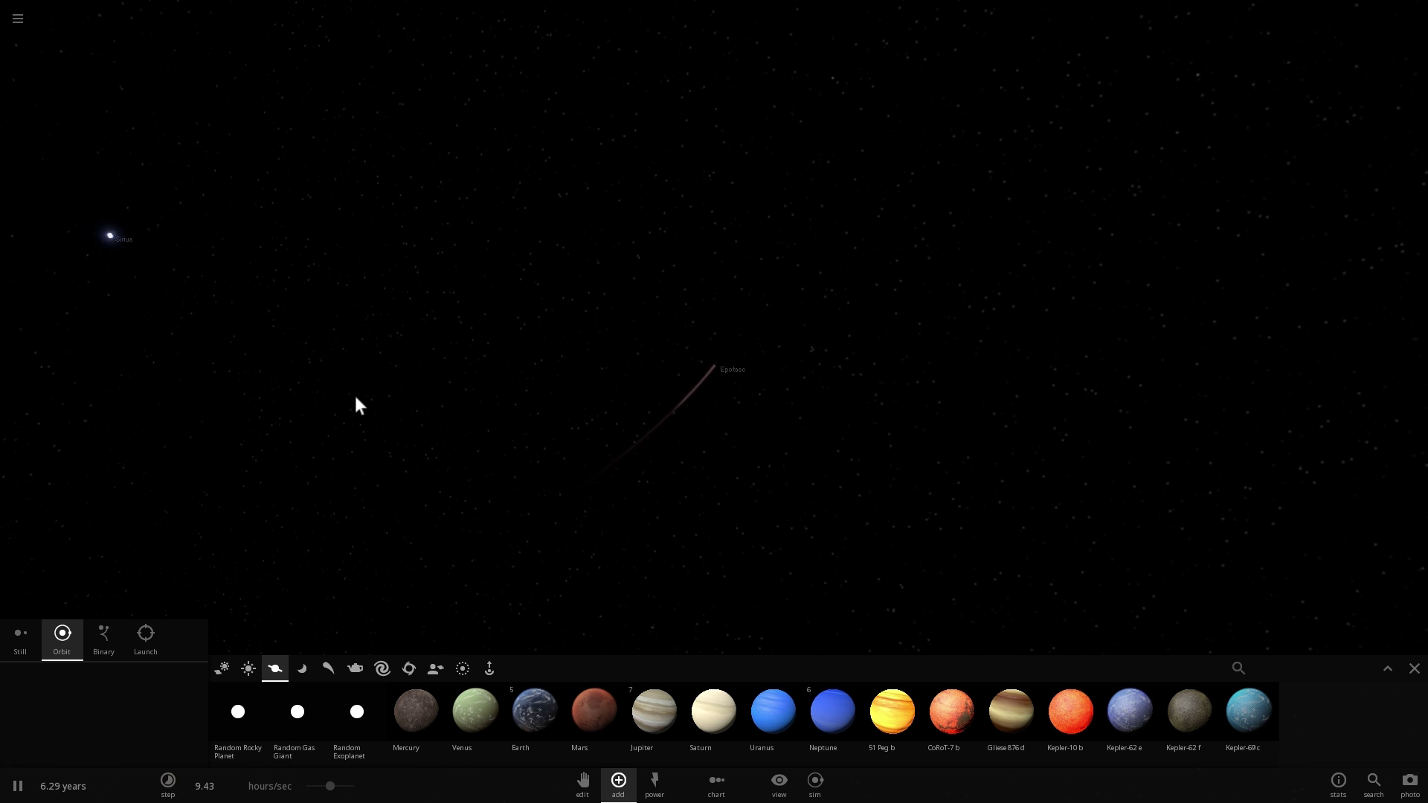
Try placing CoRoT-7 b in a close orbit around Sirius and examine its surface up close
{"action": "double_click", "coordinate": [271, 254]}
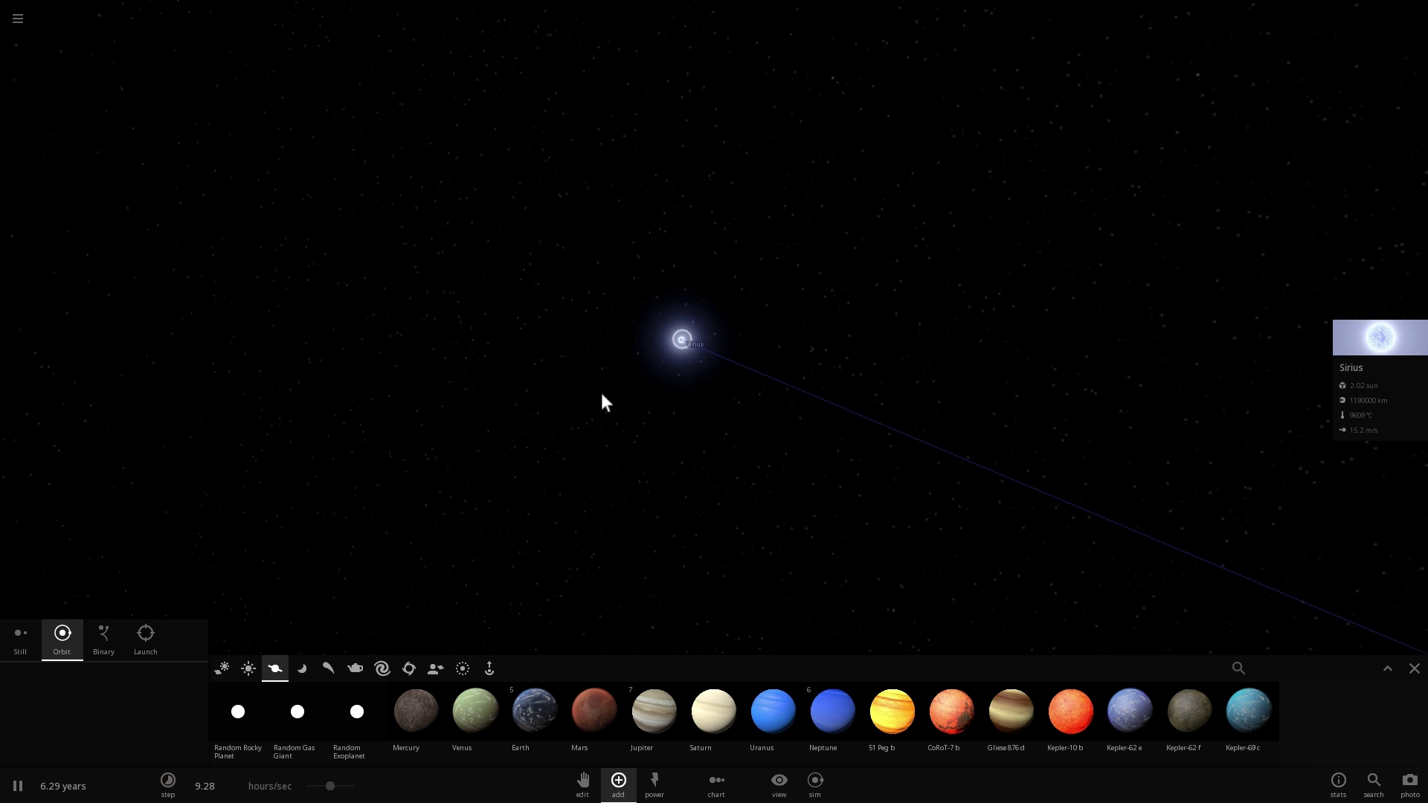
{"action": "left_click", "coordinate": [949, 722]}
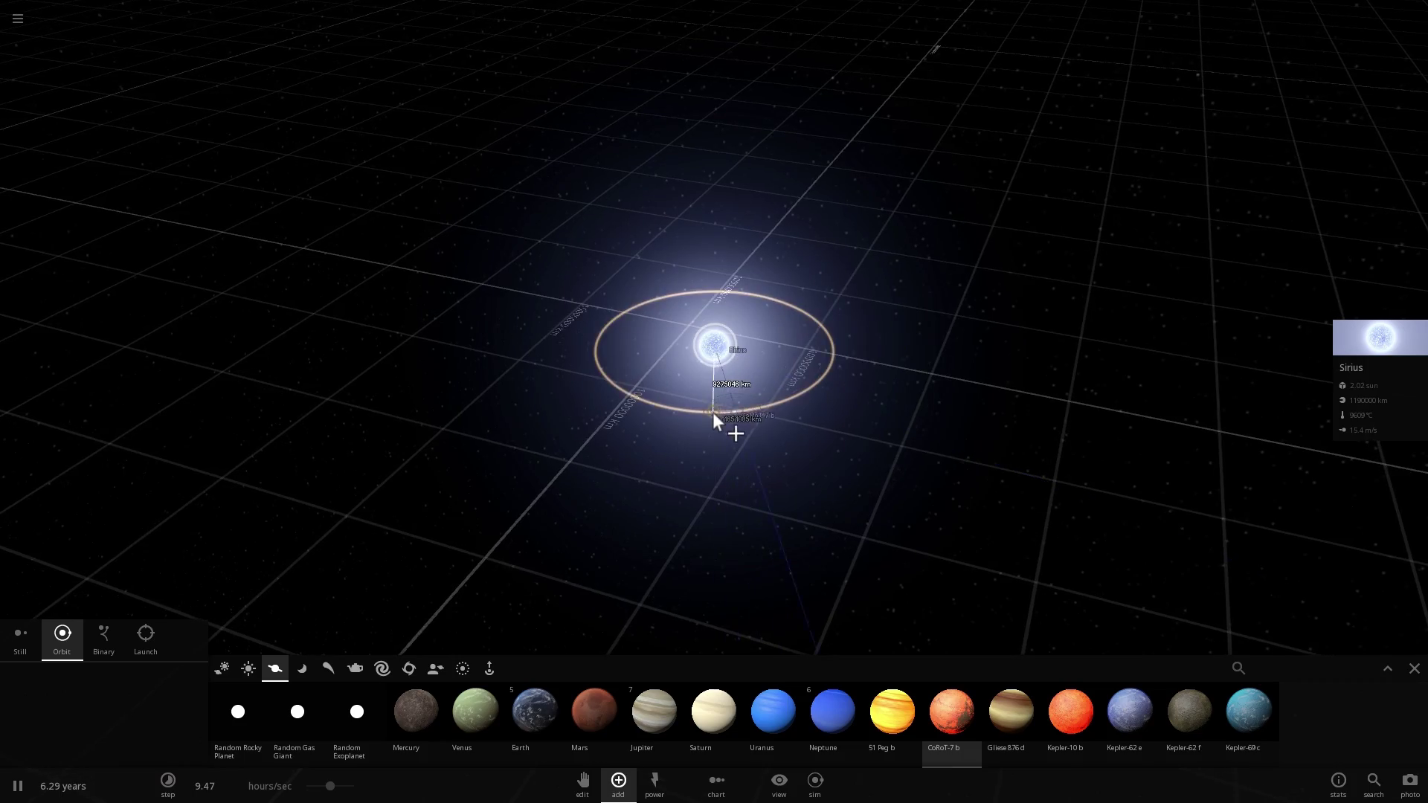
{"action": "left_click", "coordinate": [712, 412]}
{"action": "key", "text": "space"}
{"action": "double_click", "coordinate": [779, 398]}
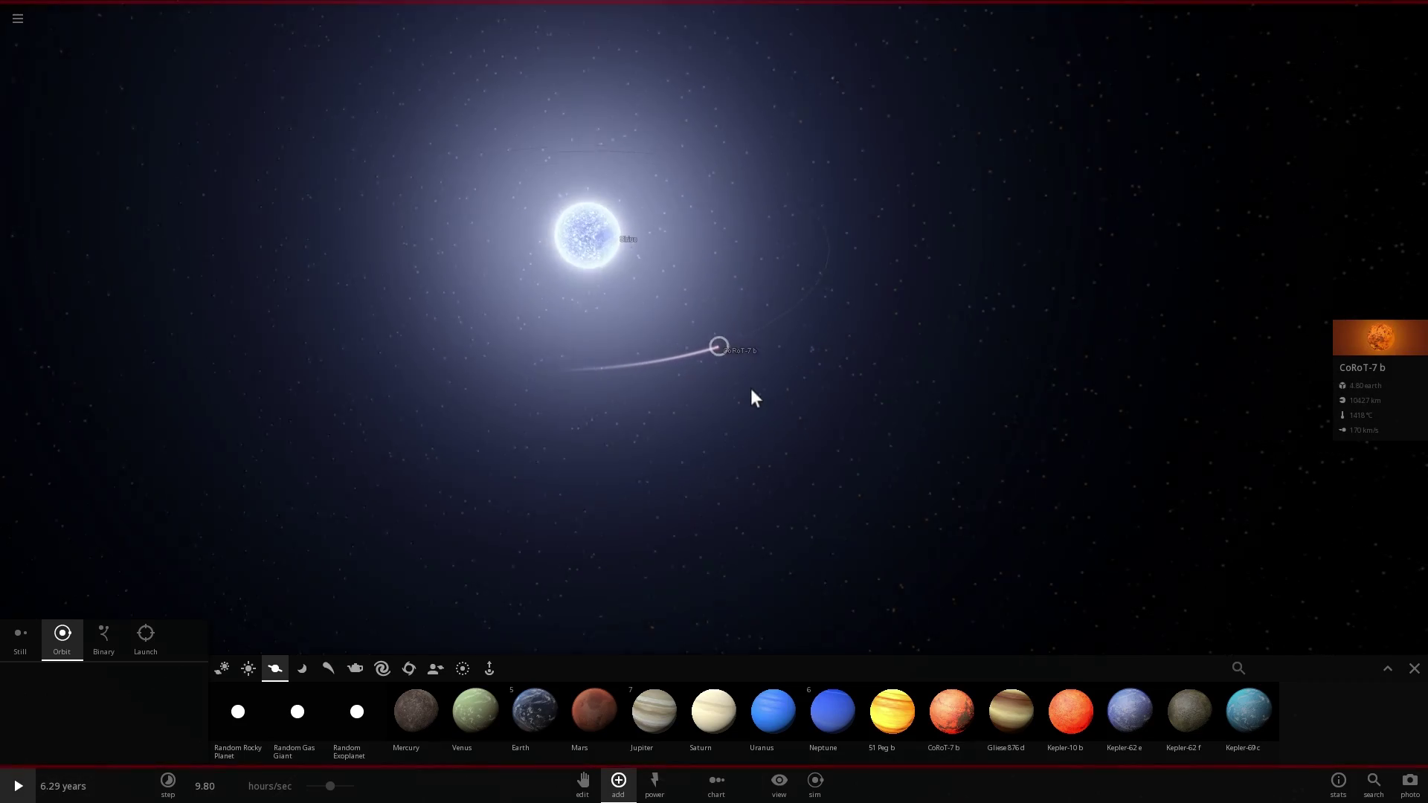
{"action": "scroll", "coordinate": [749, 385], "scroll_direction": "up", "scroll_amount": 10}
{"action": "key", "text": "space"}
{"action": "scroll", "coordinate": [730, 385], "scroll_direction": "down", "scroll_amount": 4}
{"action": "scroll", "coordinate": [727, 384], "scroll_direction": "up", "scroll_amount": 3}
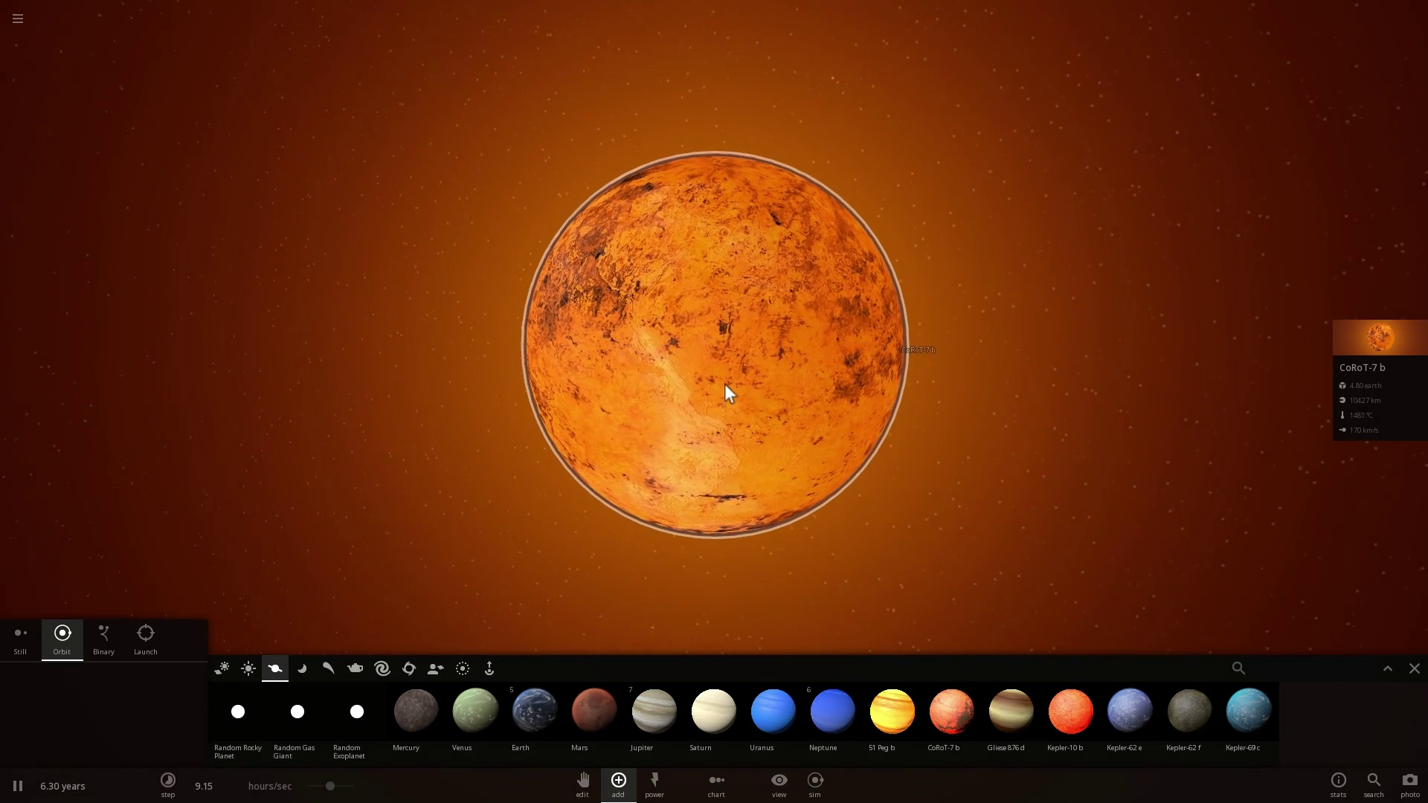
{"action": "scroll", "coordinate": [606, 383], "scroll_direction": "down", "scroll_amount": 5}
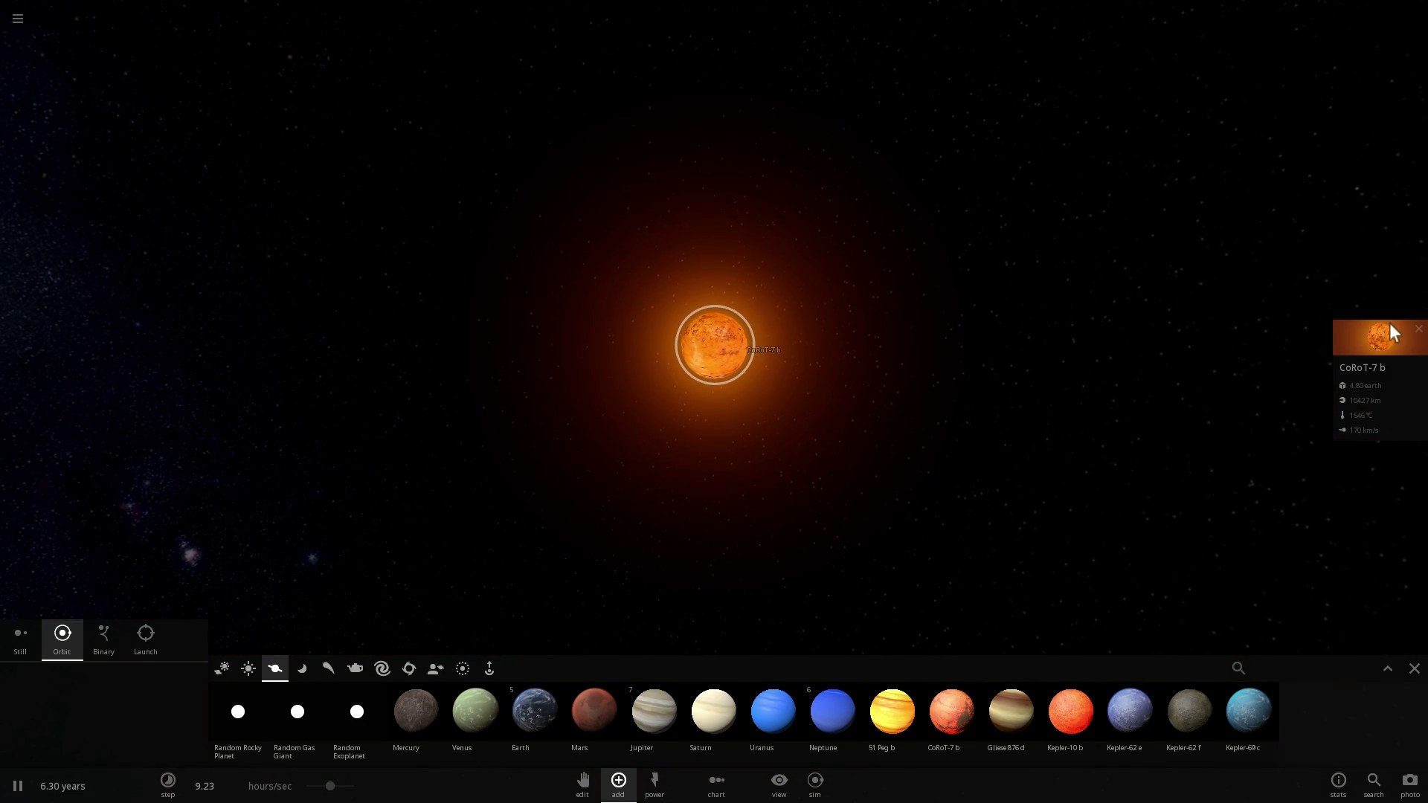
Check CoRoT-7 b's materials and its orbit around Sirius, and delete the planet with the simulation paused
{"action": "left_click", "coordinate": [1390, 327]}
{"action": "left_click", "coordinate": [1305, 216]}
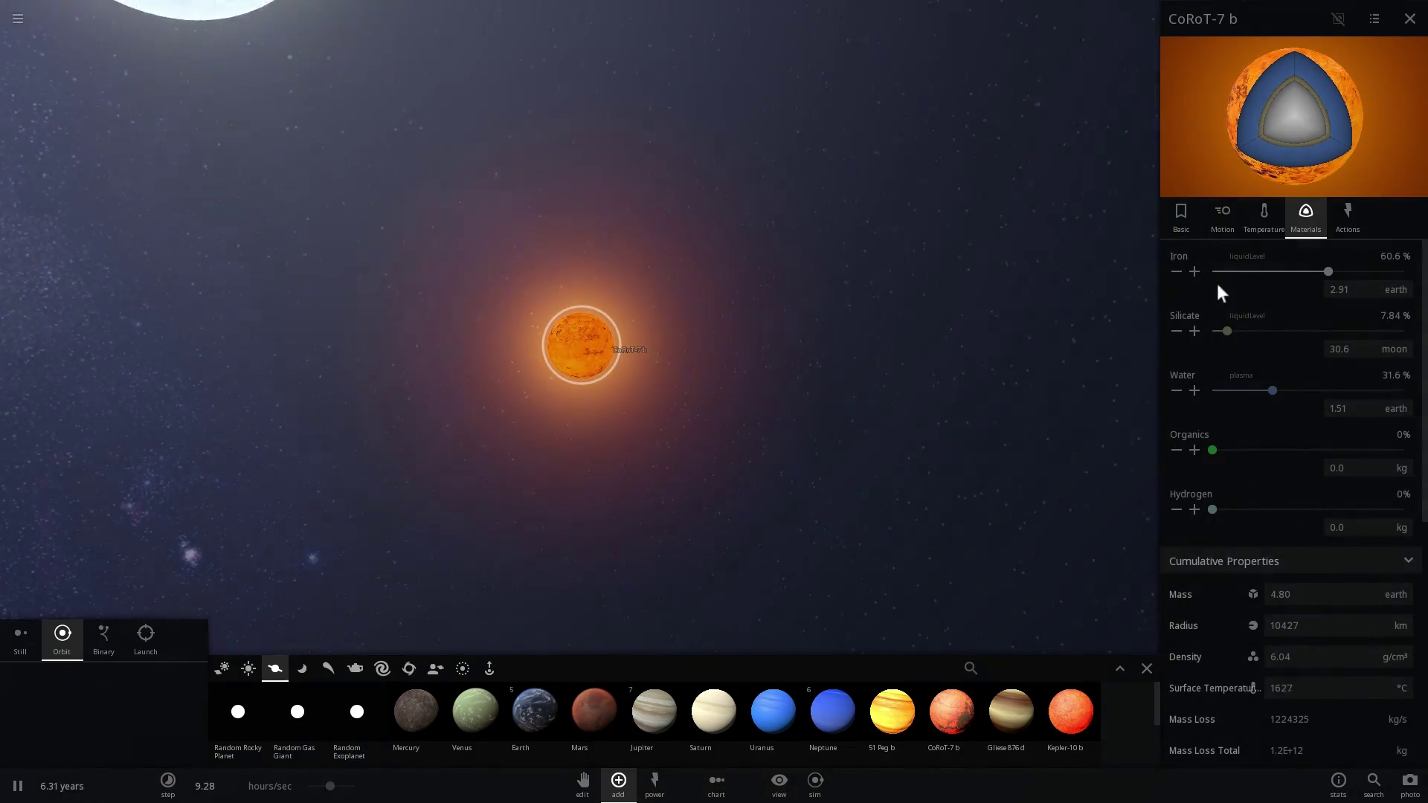
{"action": "scroll", "coordinate": [615, 367], "scroll_direction": "down", "scroll_amount": 15}
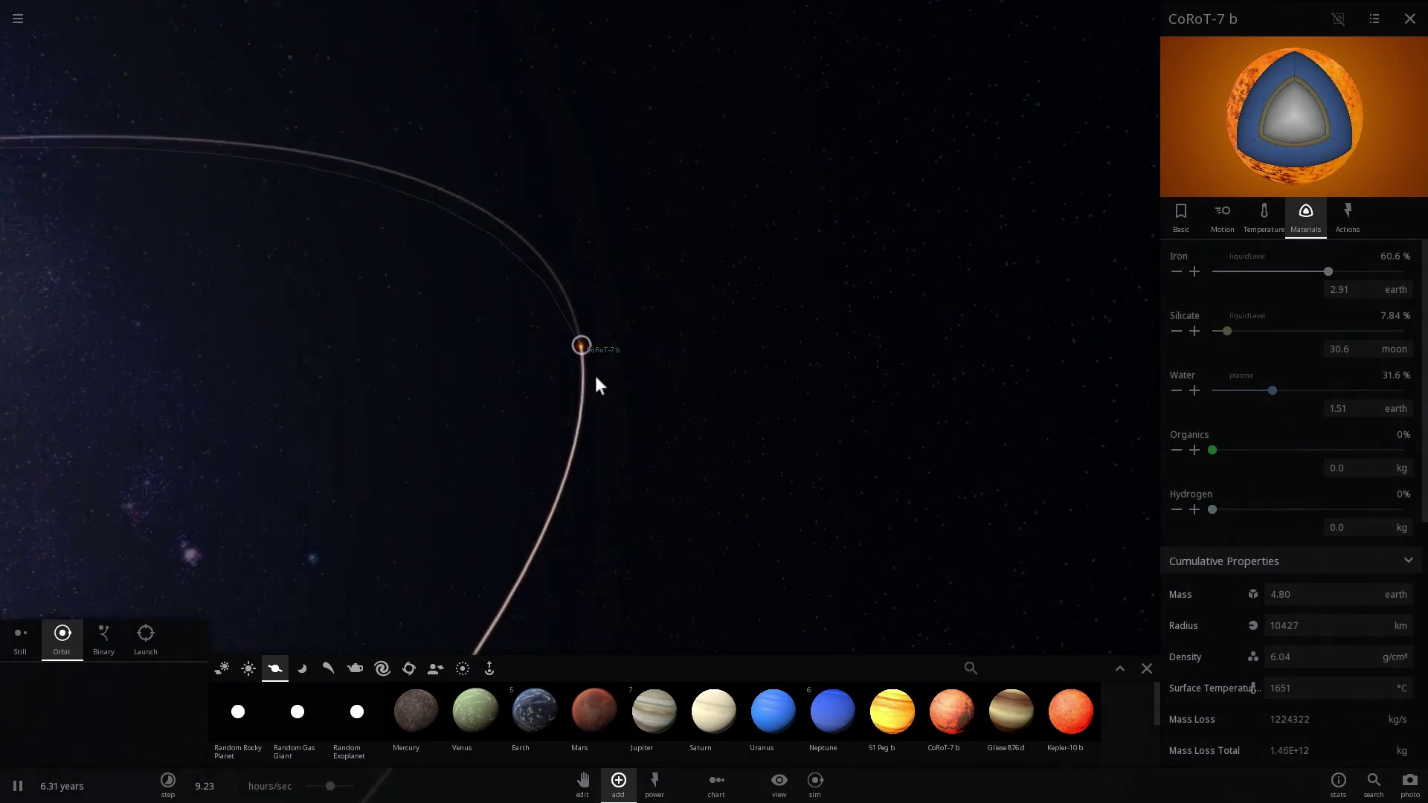
{"action": "key", "text": "space"}
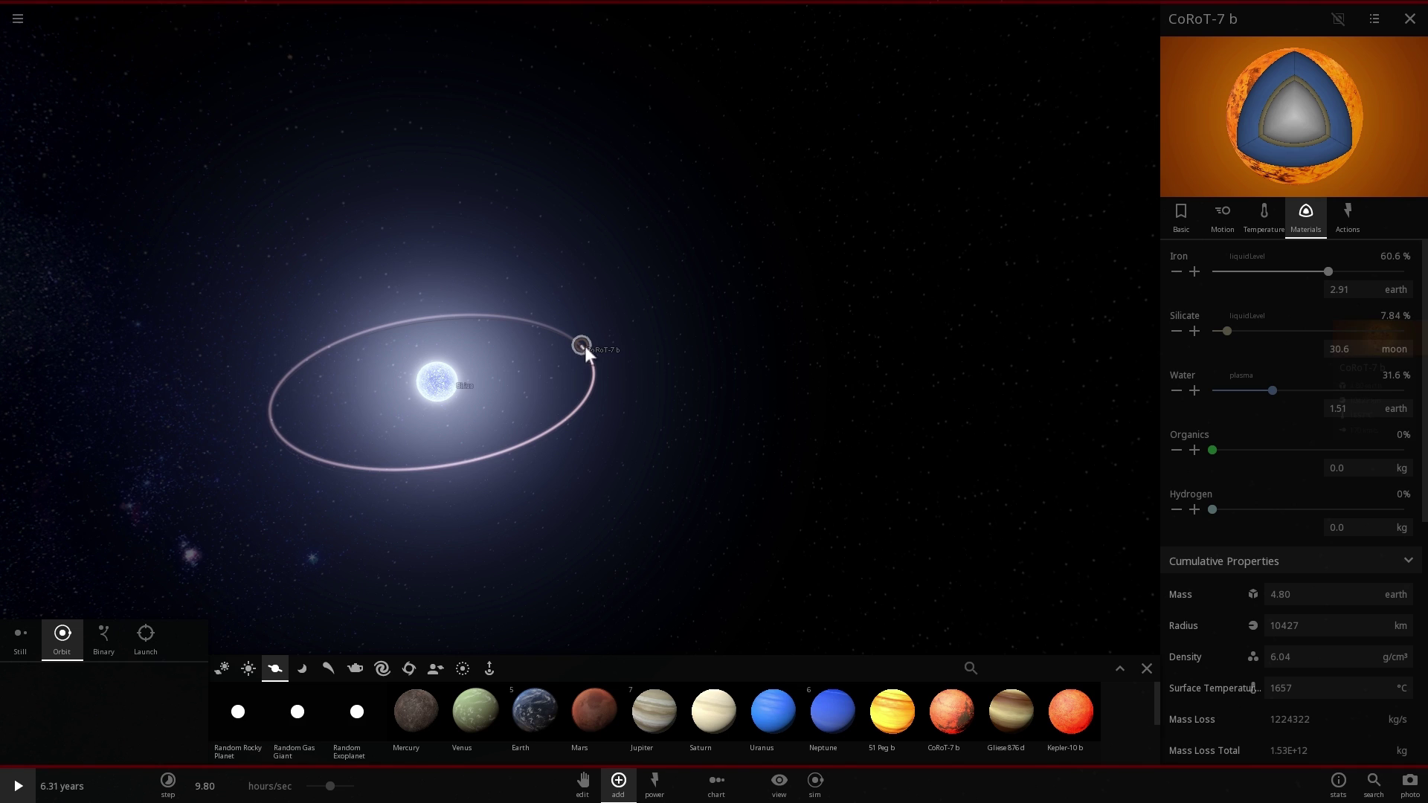
{"action": "key", "text": "Delete"}
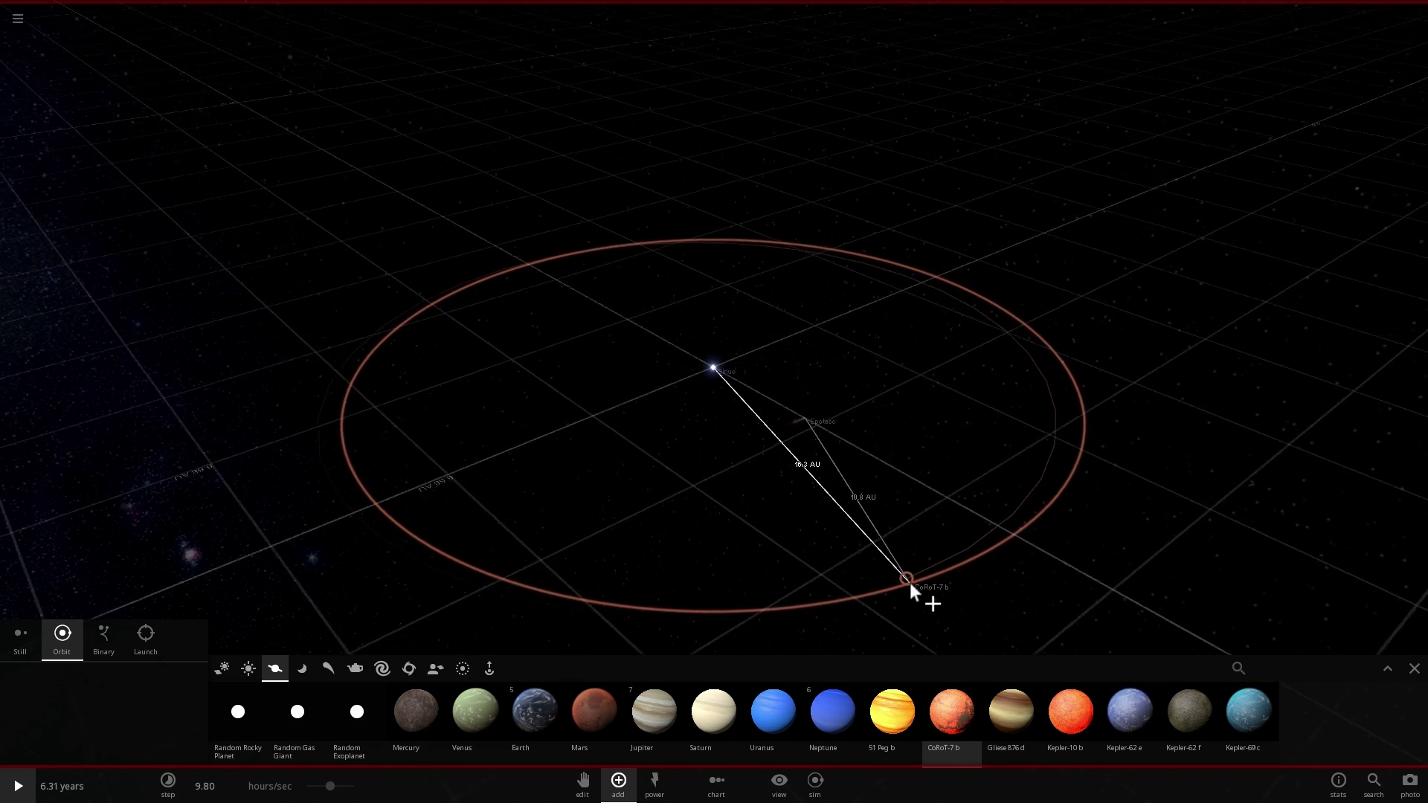
Place CoRoT-7 b in a wide orbit around Sirius beyond Epotasc, resume the simulation and focus on the new planet
{"action": "left_click", "coordinate": [906, 576]}
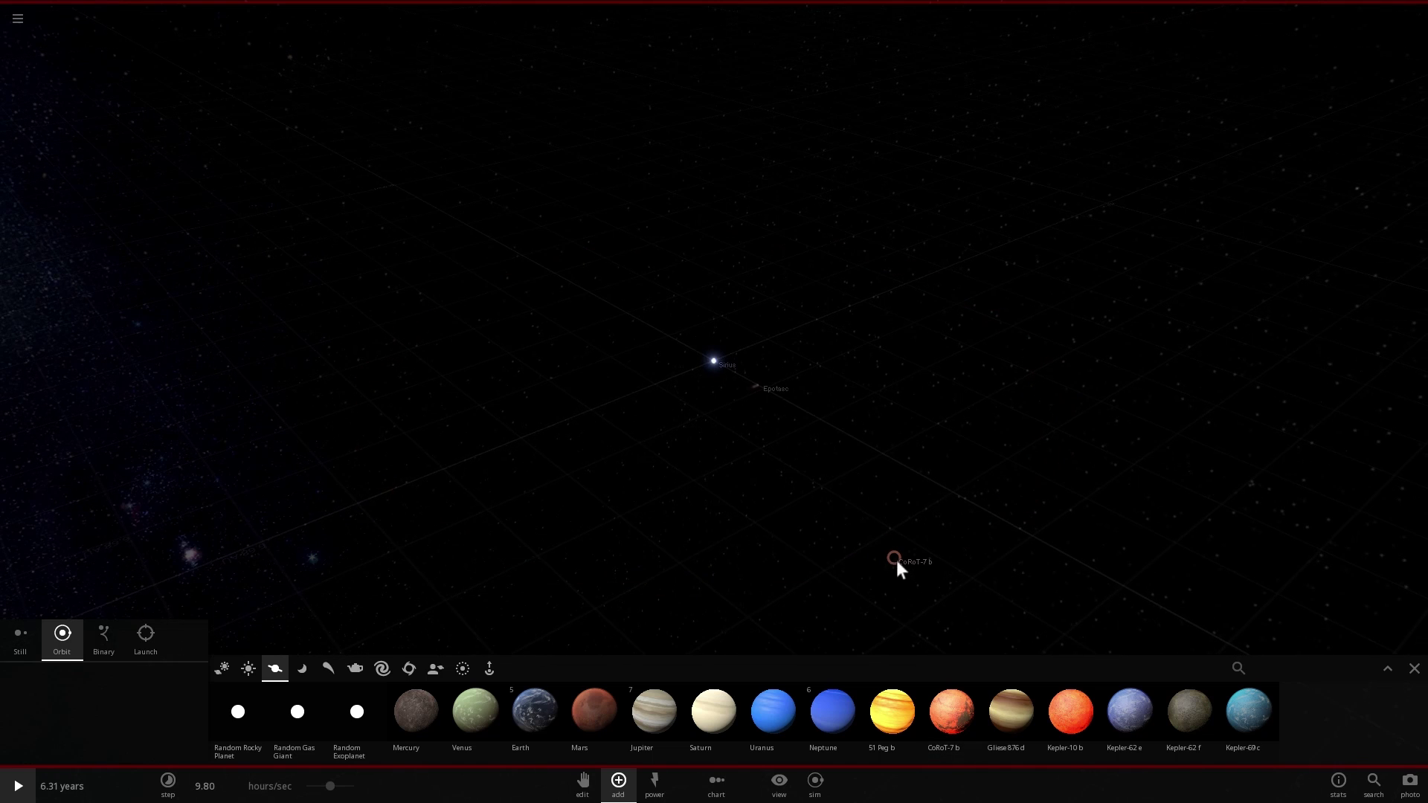
{"action": "key", "text": "space"}
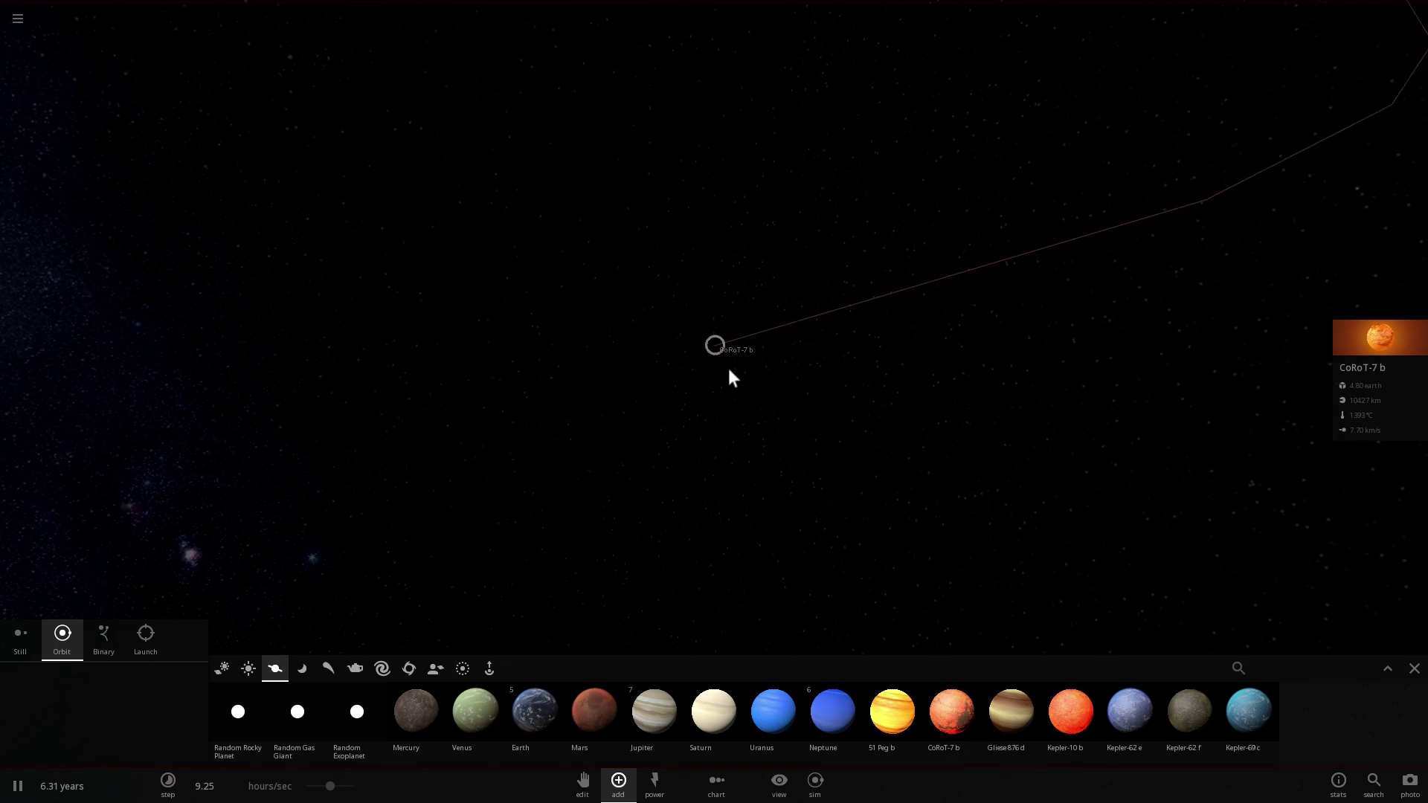
{"action": "double_click", "coordinate": [704, 360]}
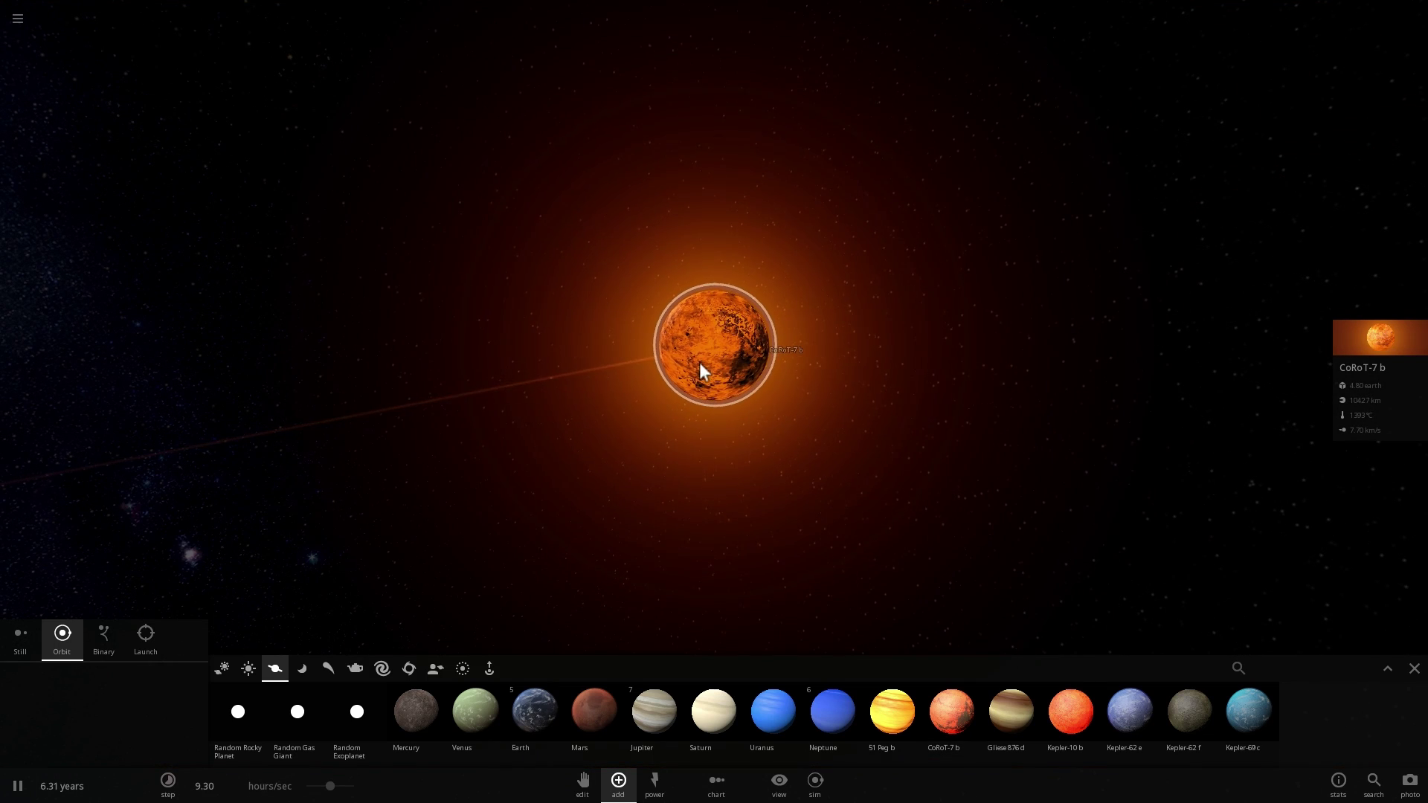
Set CoRoT-7 b's surface temperature to 0 °C
{"action": "left_click", "coordinate": [1346, 350]}
{"action": "left_click", "coordinate": [1292, 230]}
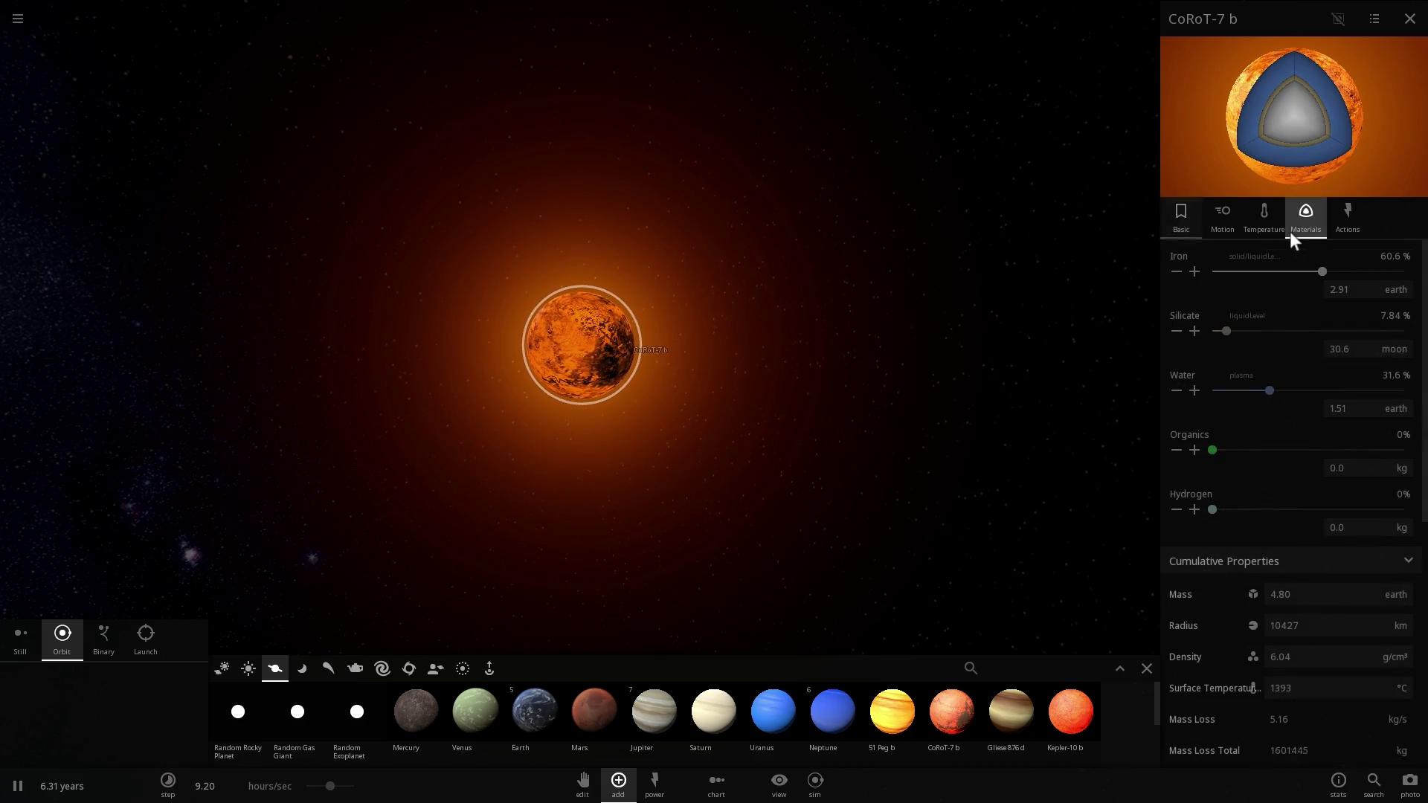
{"action": "left_click", "coordinate": [1273, 225]}
{"action": "scroll", "coordinate": [684, 422], "scroll_direction": "up", "scroll_amount": 5}
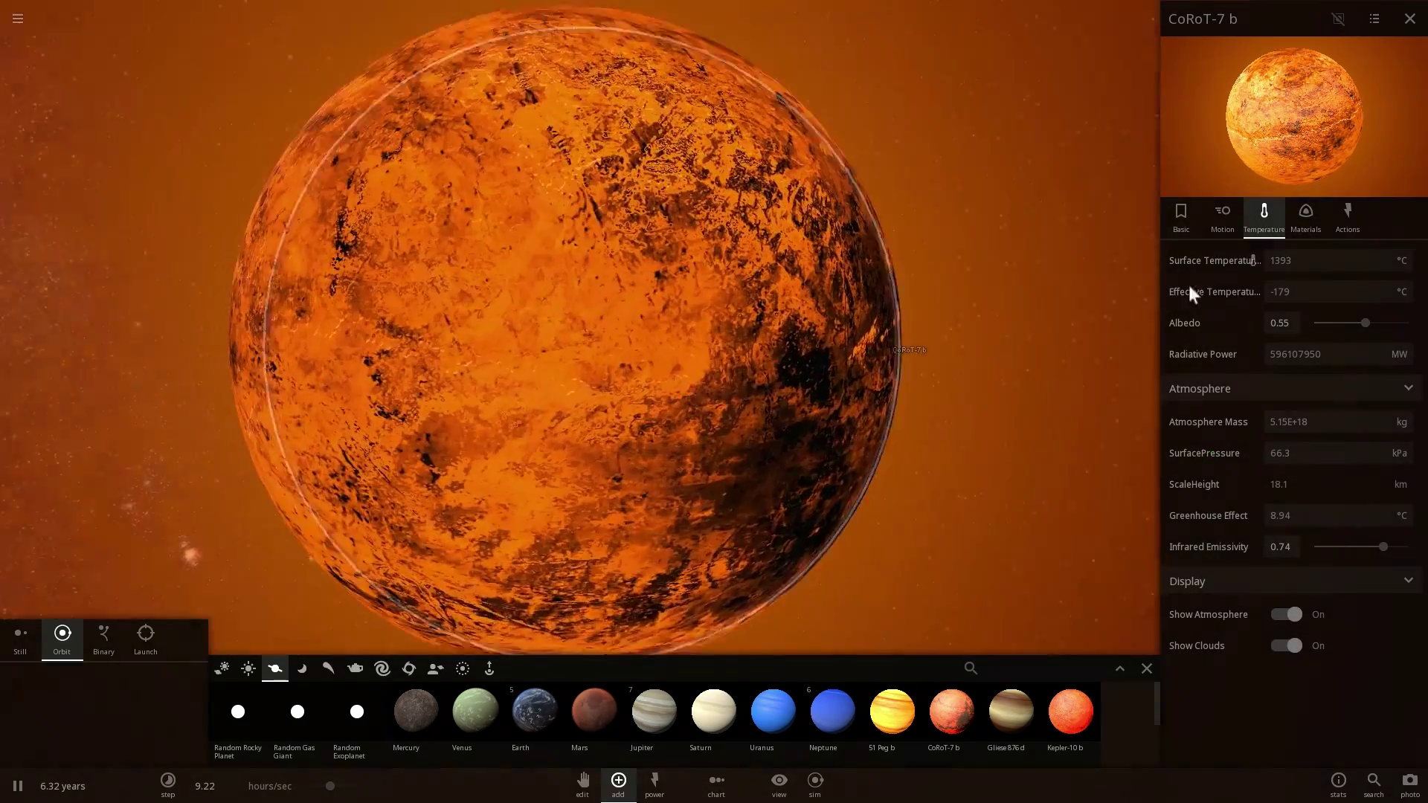
{"action": "left_click_drag", "start_coordinate": [1341, 266], "coordinate": [1019, 255]}
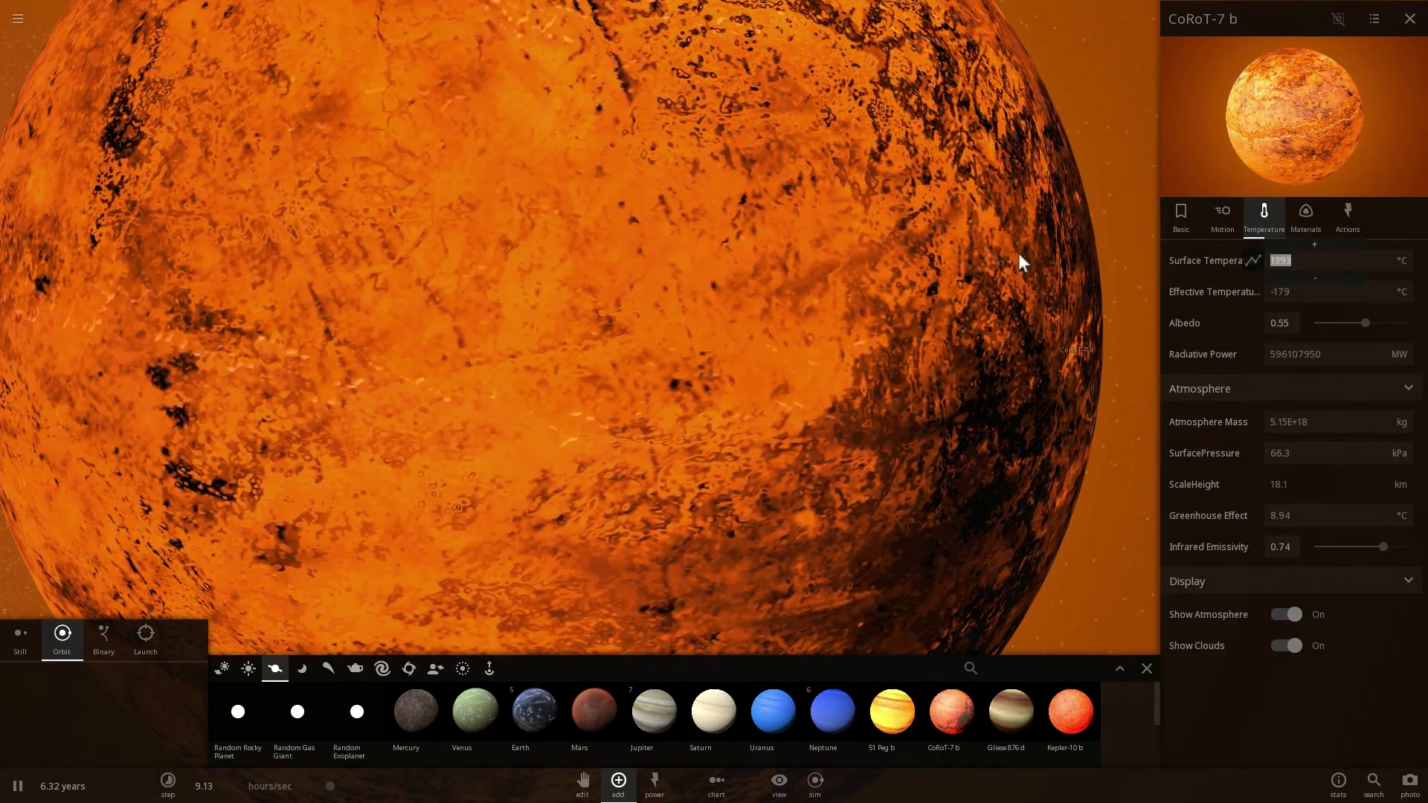
{"action": "type", "text": "0"}
{"action": "key", "text": "Return"}
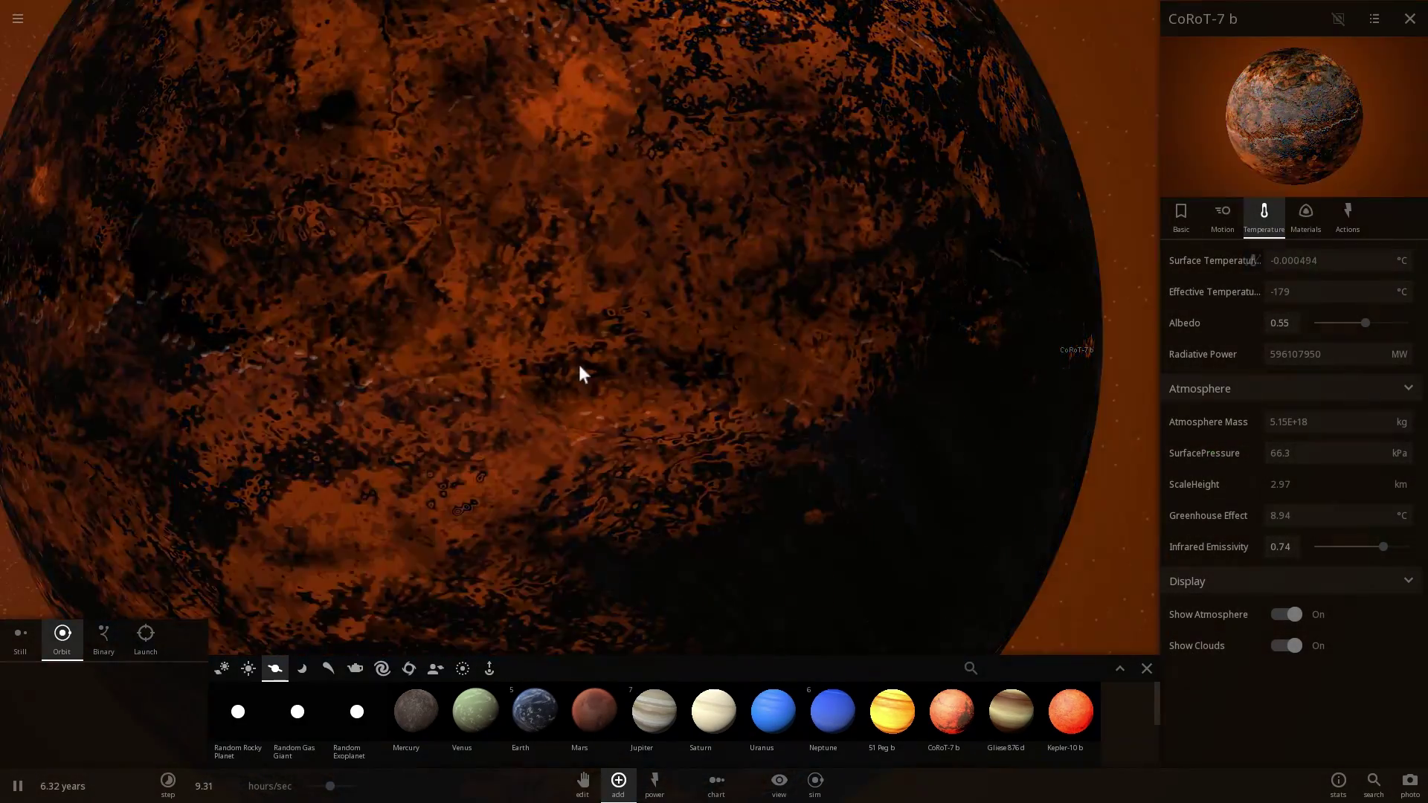
Examine the cooled CoRoT-7 b's clouds and surface, and view its position relative to Sirius from afar
{"action": "scroll", "coordinate": [788, 349], "scroll_direction": "up", "scroll_amount": 5}
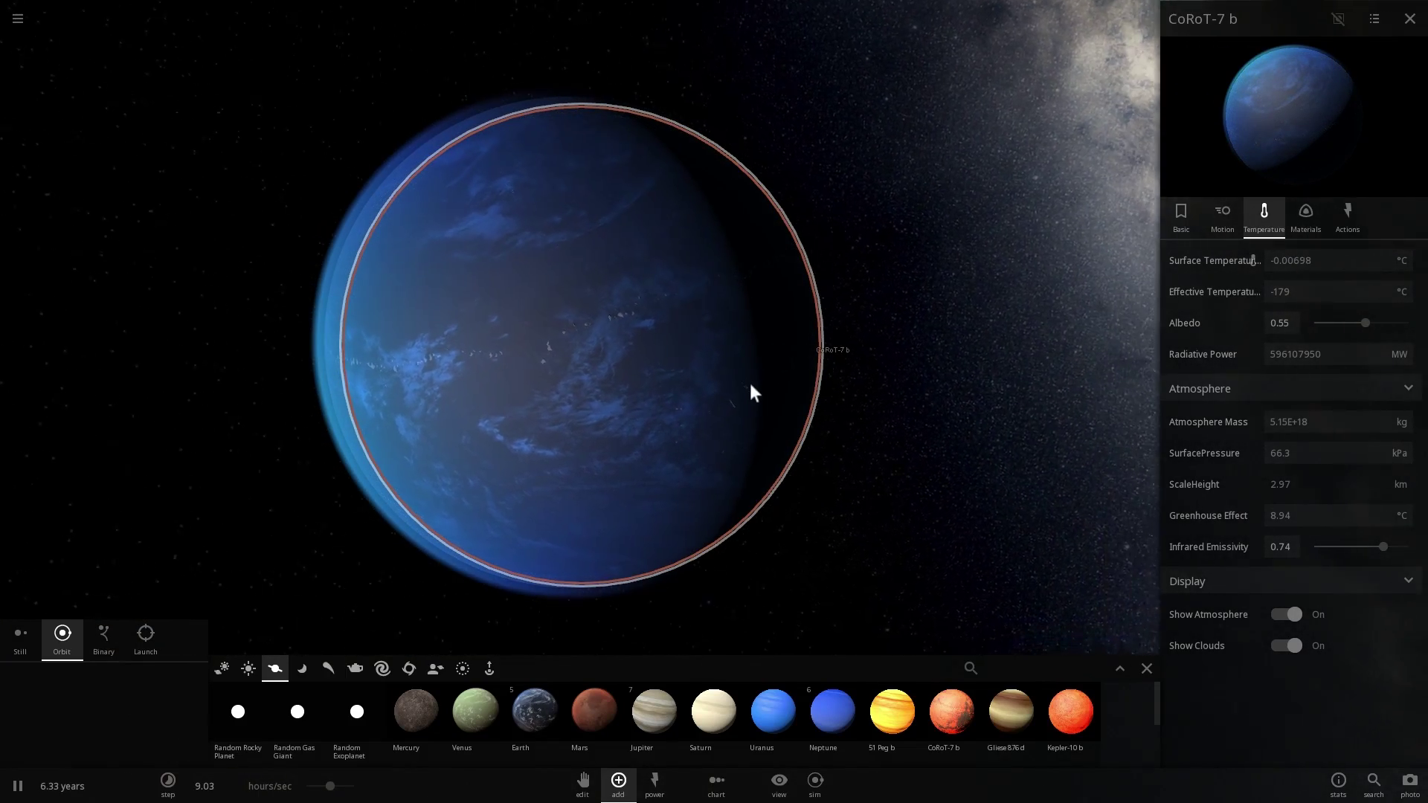
{"action": "scroll", "coordinate": [768, 406], "scroll_direction": "down", "scroll_amount": 3}
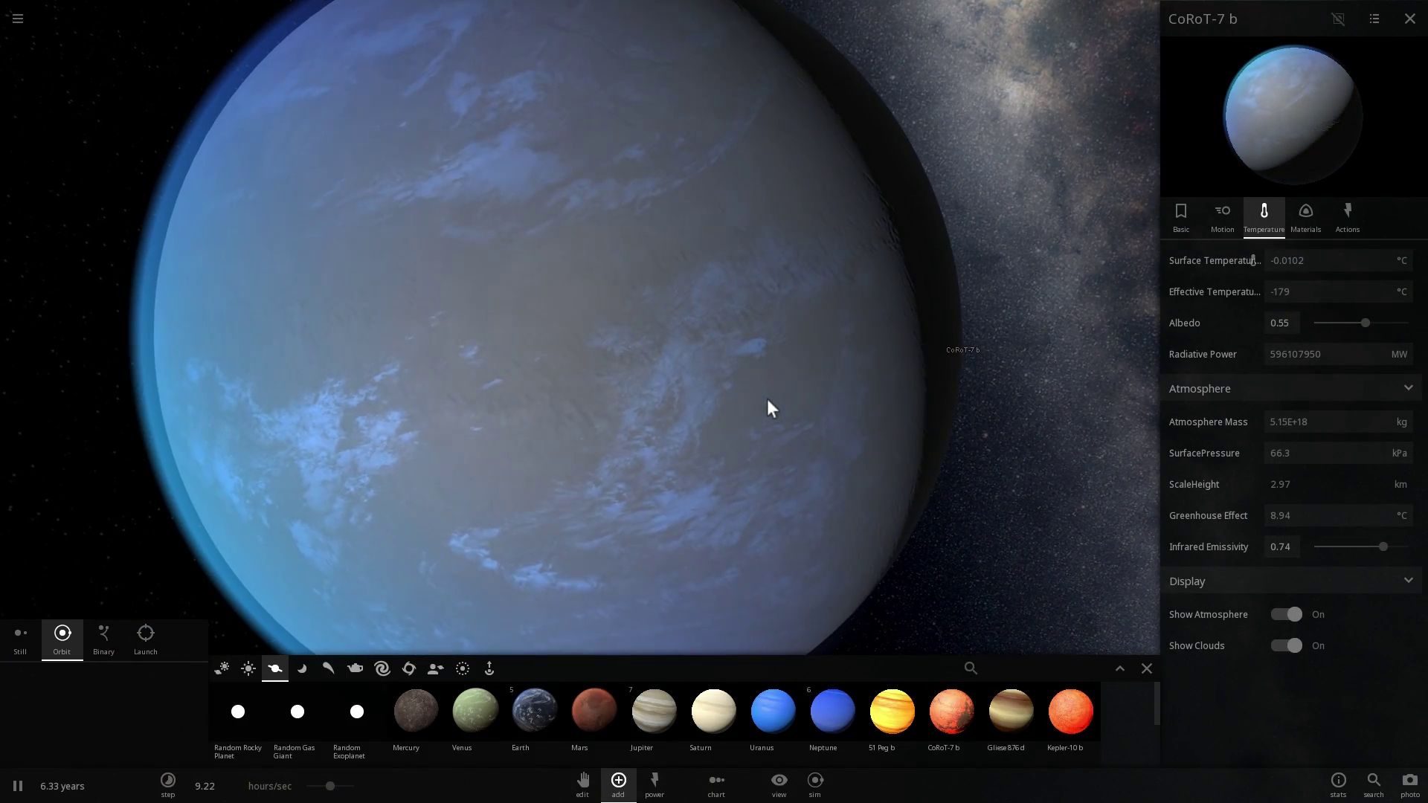
{"action": "left_click_drag", "start_coordinate": [814, 346], "coordinate": [574, 307]}
{"action": "scroll", "coordinate": [599, 322], "scroll_direction": "up", "scroll_amount": 6}
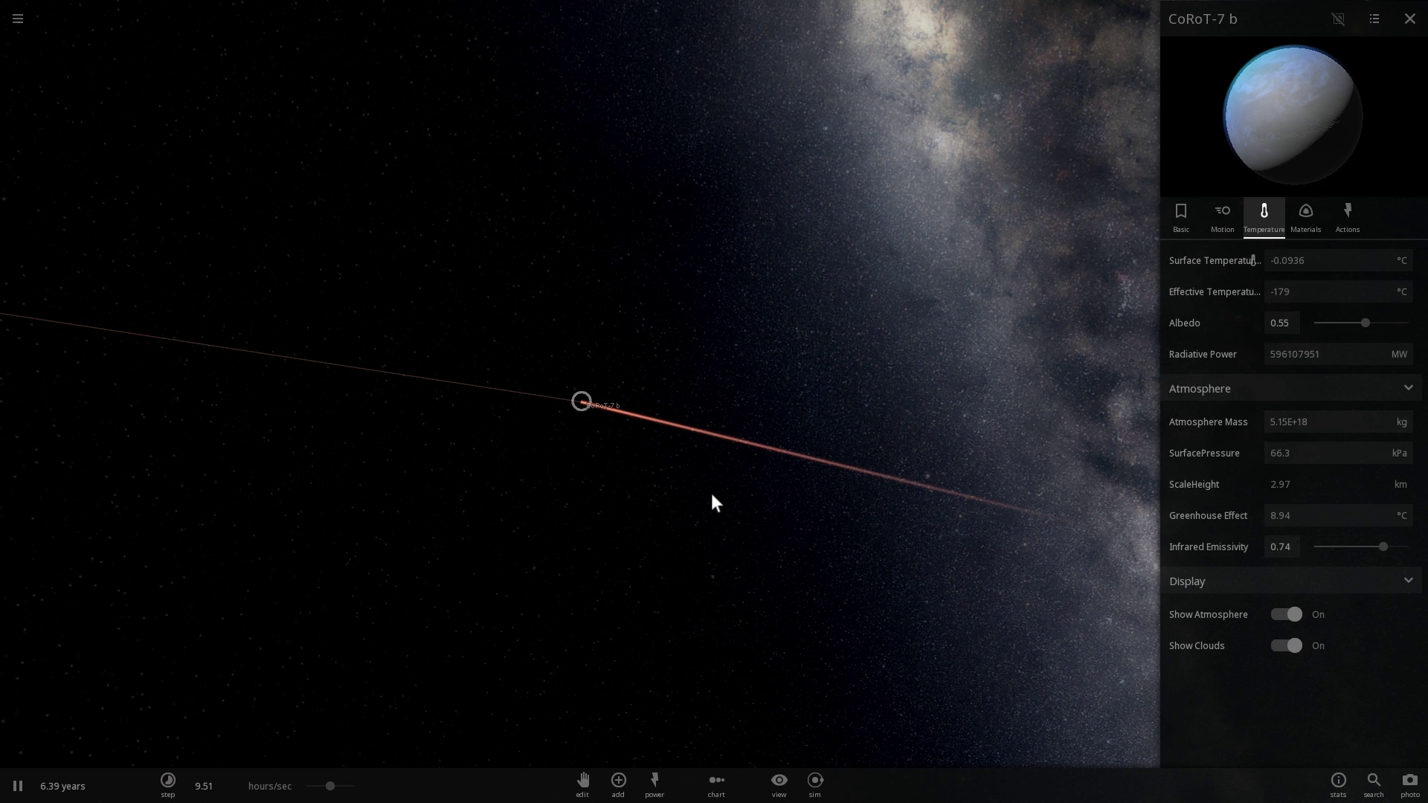
{"action": "scroll", "coordinate": [594, 496], "scroll_direction": "up", "scroll_amount": 5}
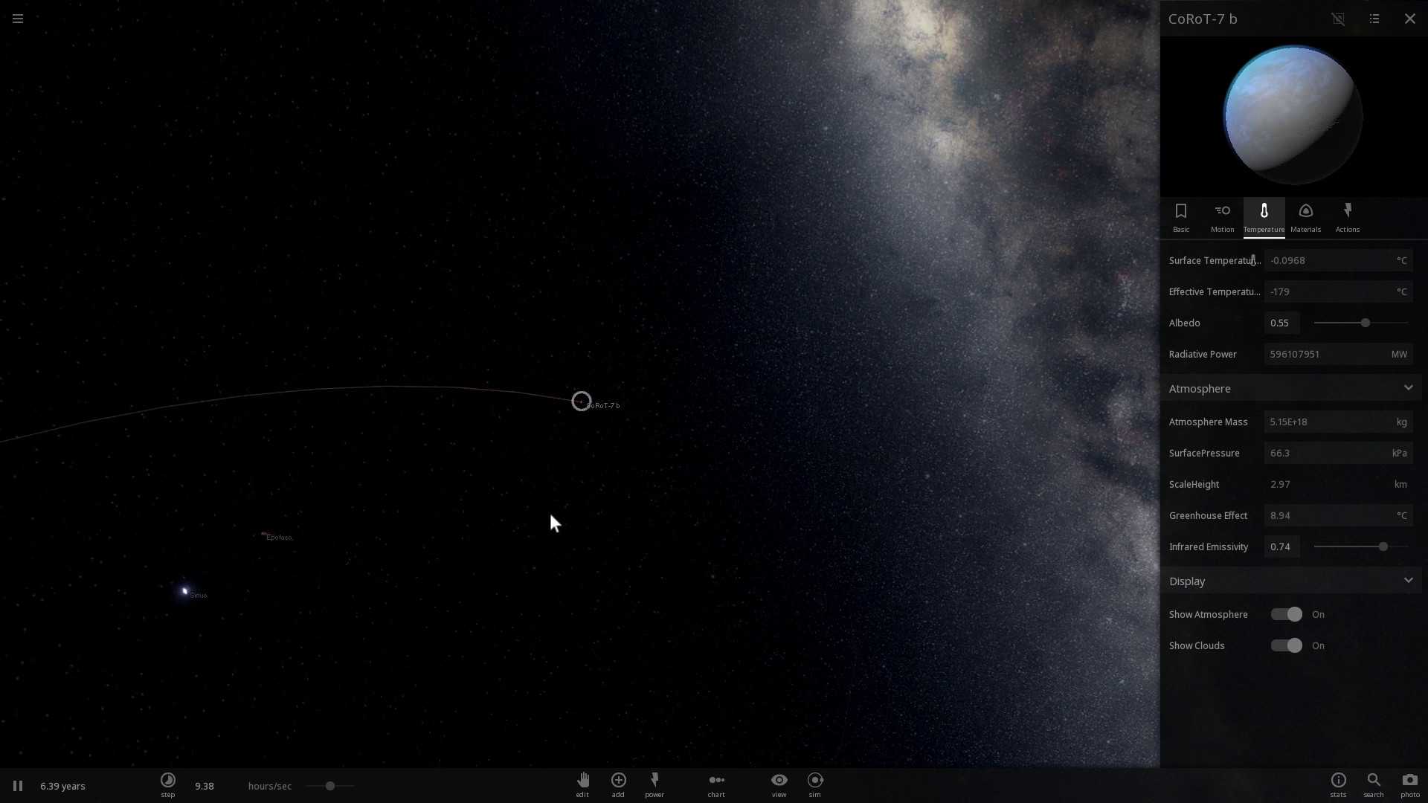
Focus on Epotasc again and examine its continents, oceans and clouds on the day and night sides
{"action": "left_click", "coordinate": [480, 445]}
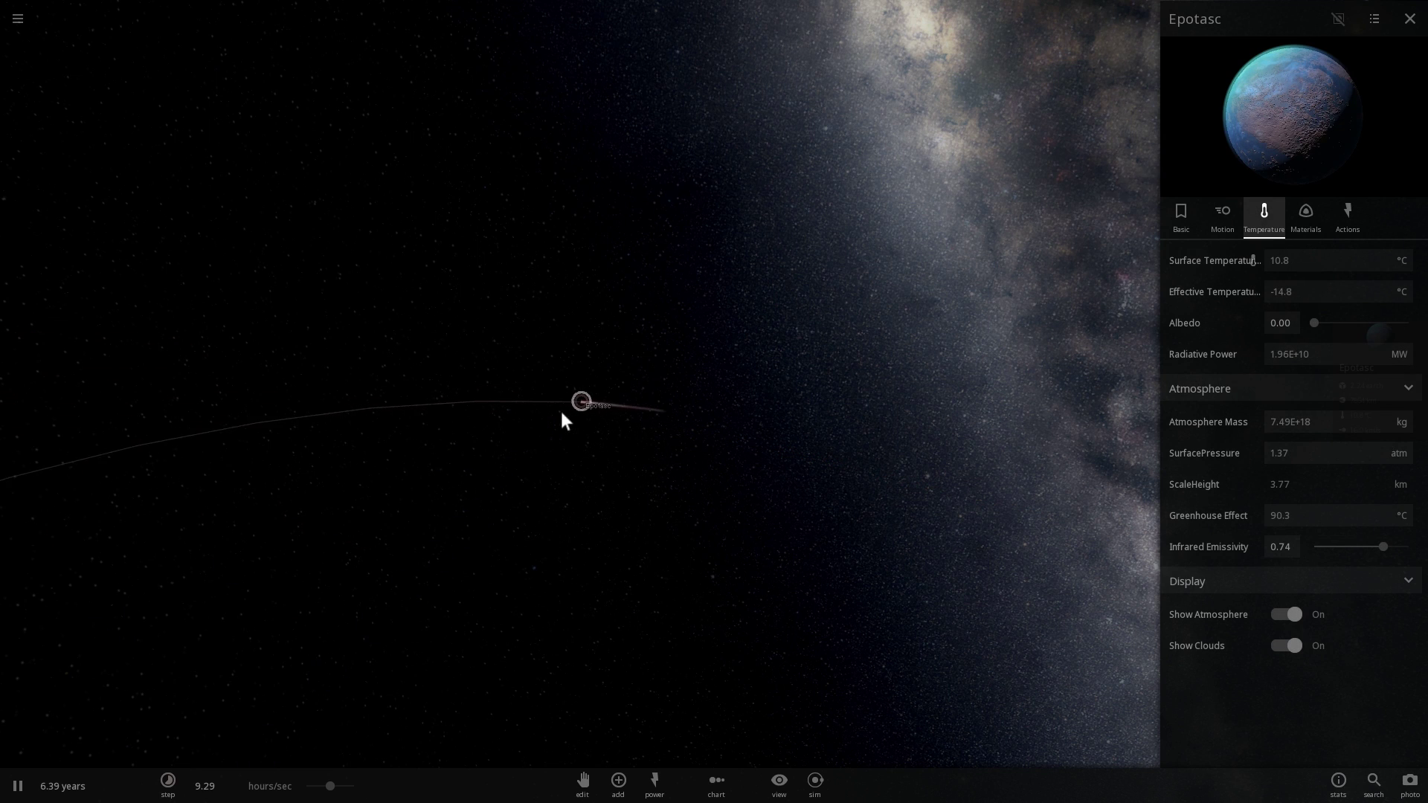
{"action": "scroll", "coordinate": [495, 435], "scroll_direction": "up", "scroll_amount": 3}
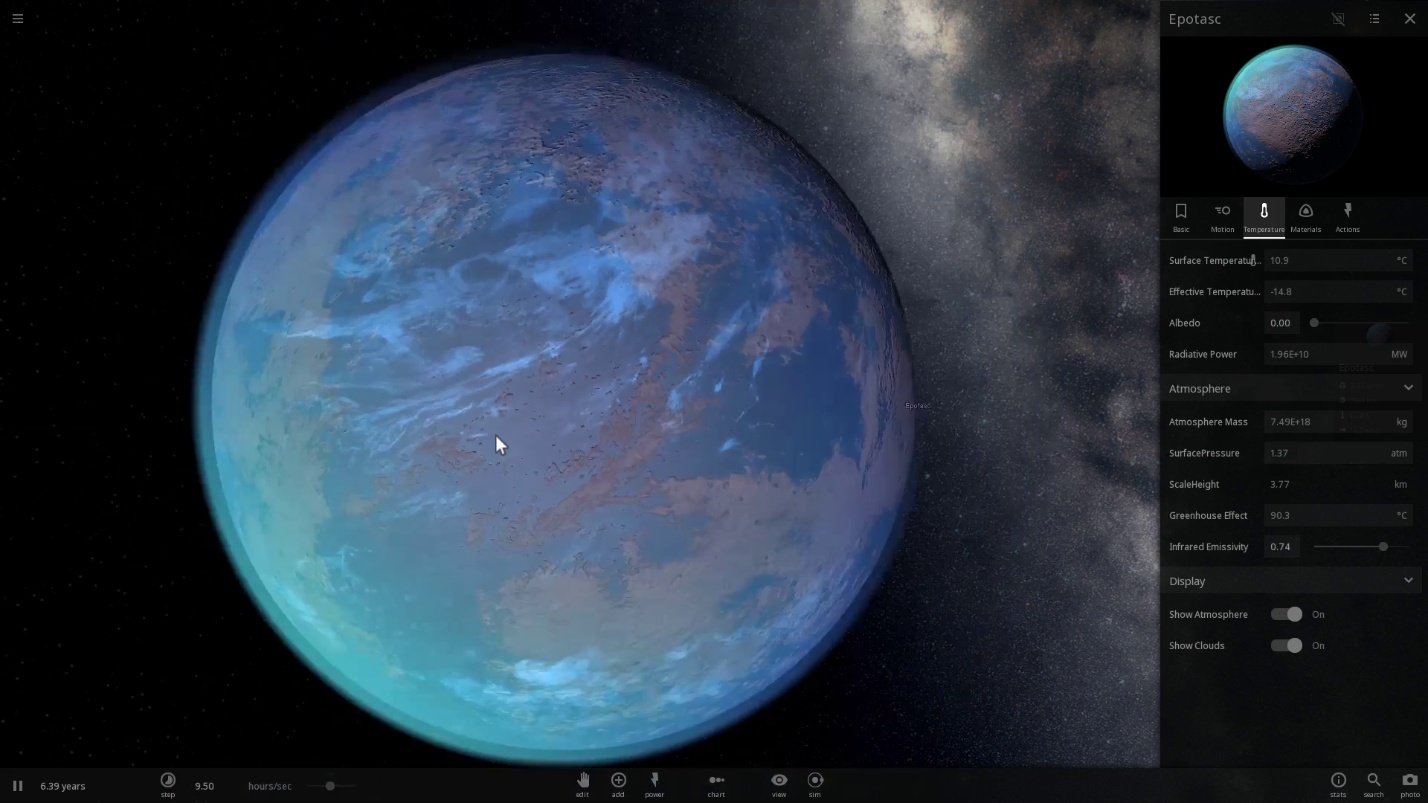
{"action": "scroll", "coordinate": [495, 435], "scroll_direction": "down", "scroll_amount": 2}
{"action": "right_click_drag", "start_coordinate": [773, 549], "coordinate": [712, 527]}
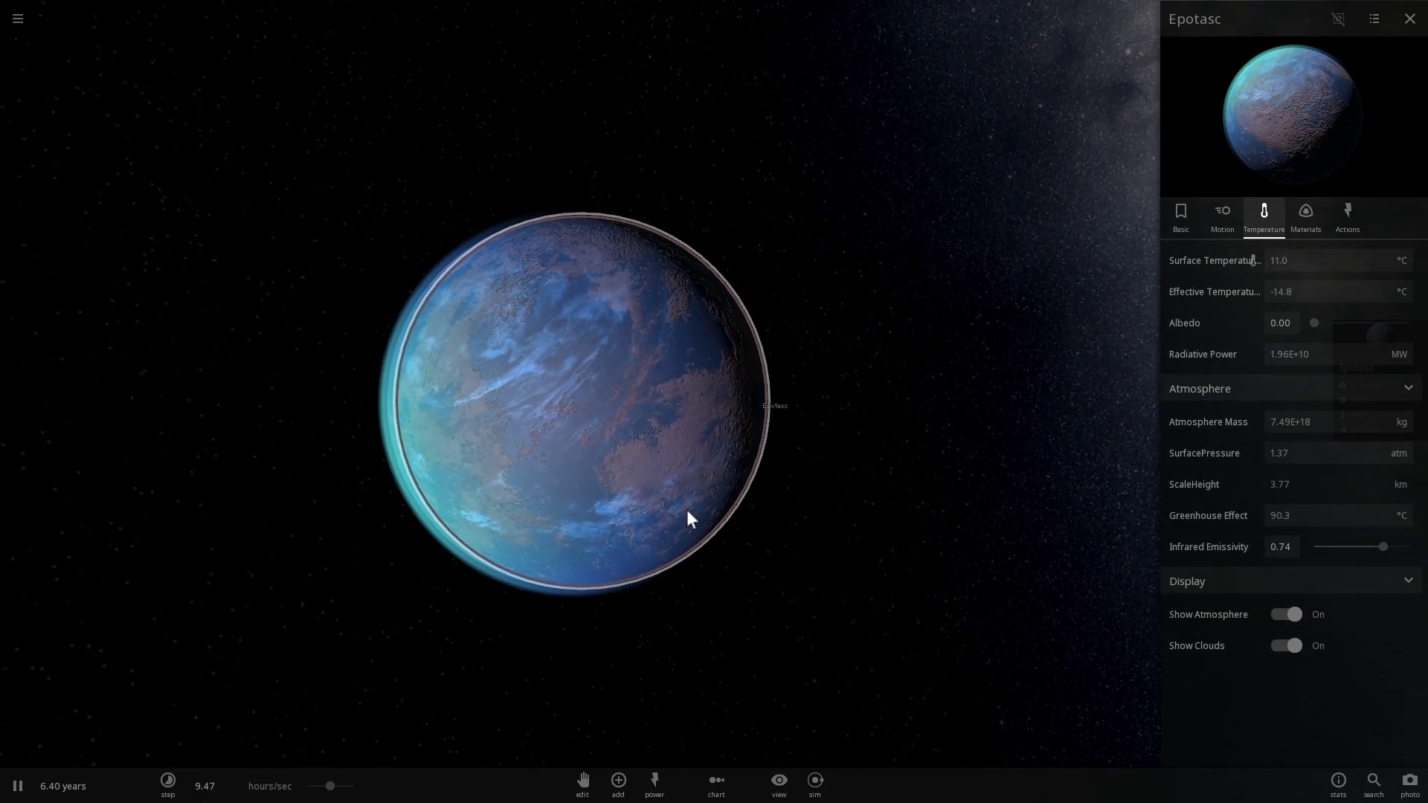
{"action": "scroll", "coordinate": [748, 504], "scroll_direction": "up", "scroll_amount": 2}
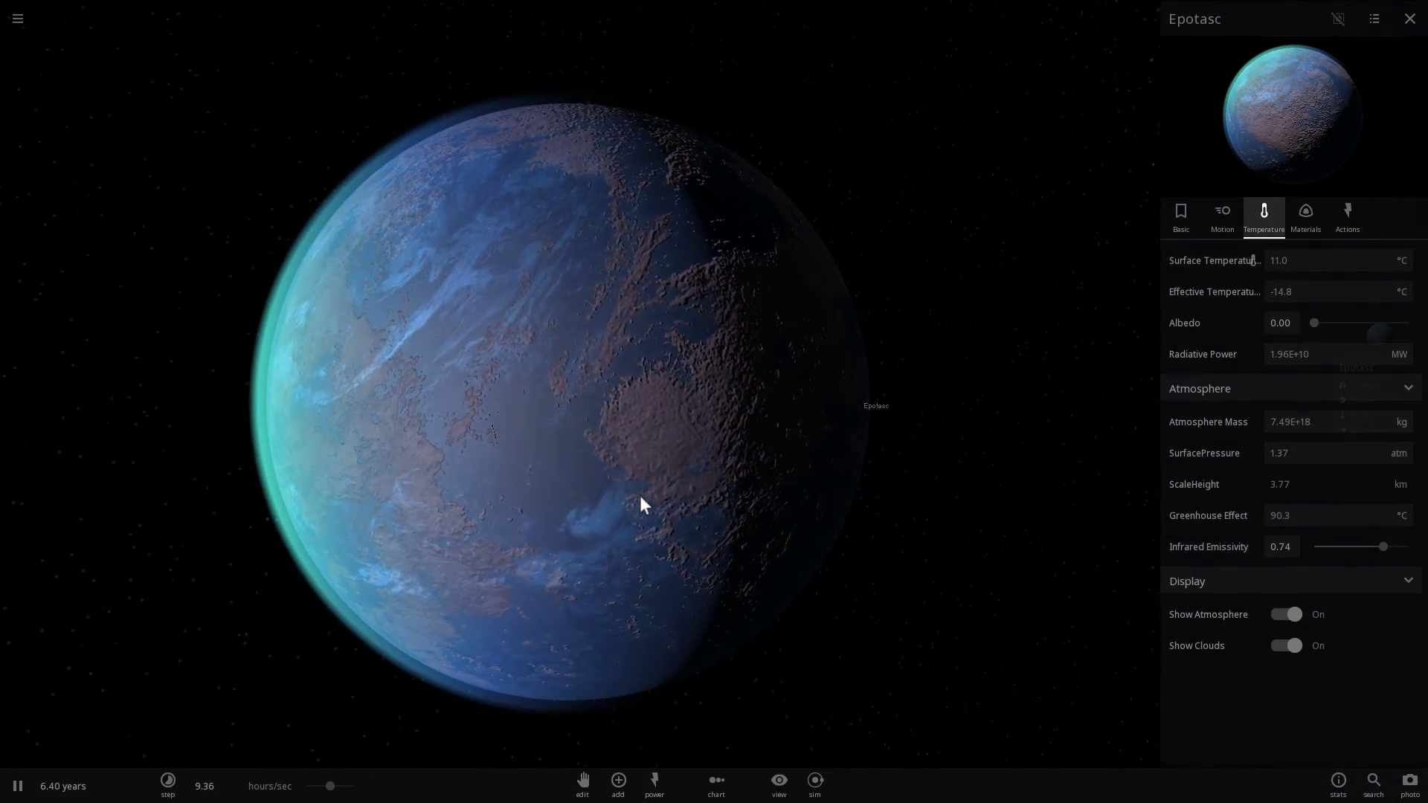
{"action": "scroll", "coordinate": [633, 506], "scroll_direction": "up", "scroll_amount": 3}
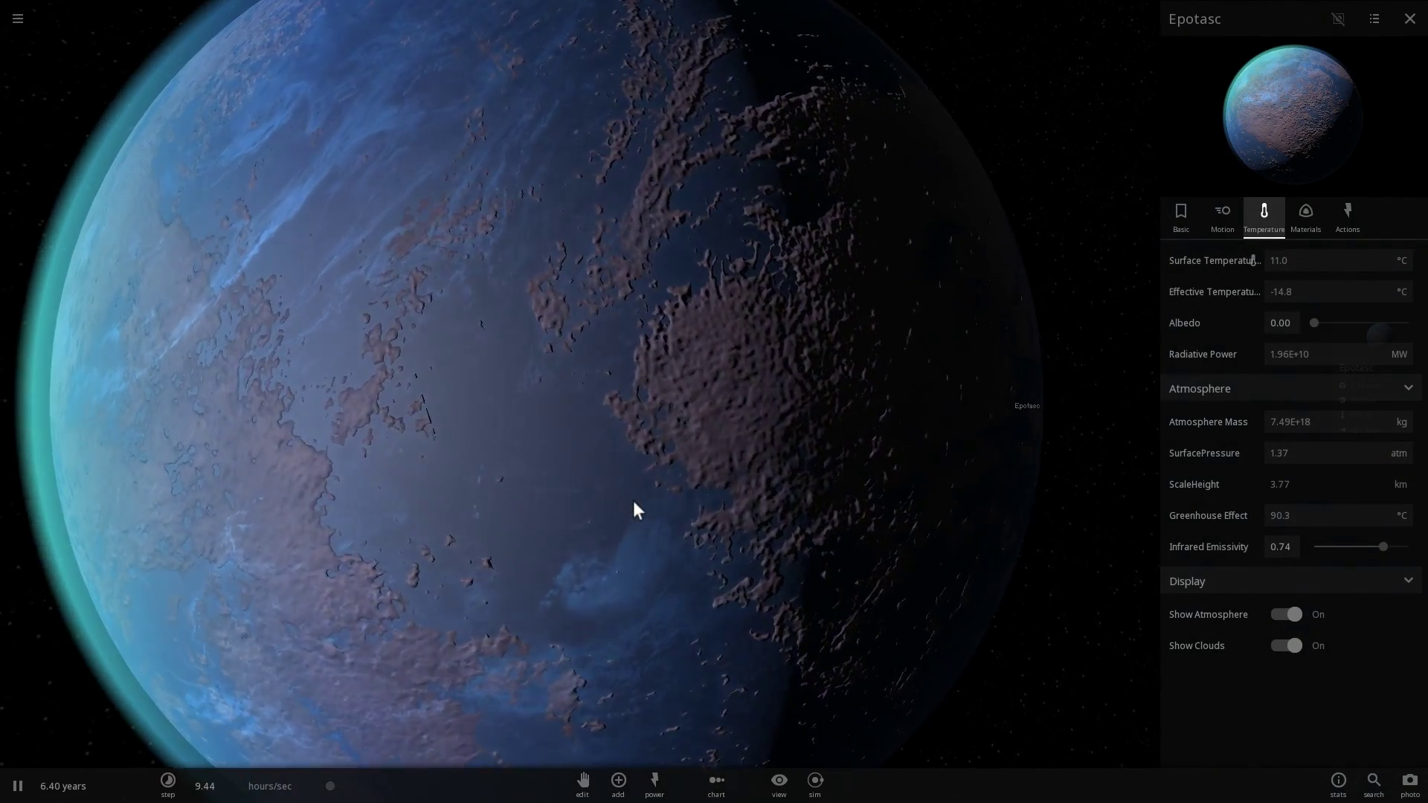
{"action": "scroll", "coordinate": [633, 506], "scroll_direction": "down", "scroll_amount": 3}
{"action": "right_click_drag", "start_coordinate": [556, 464], "coordinate": [687, 480]}
{"action": "scroll", "coordinate": [687, 480], "scroll_direction": "up", "scroll_amount": 3}
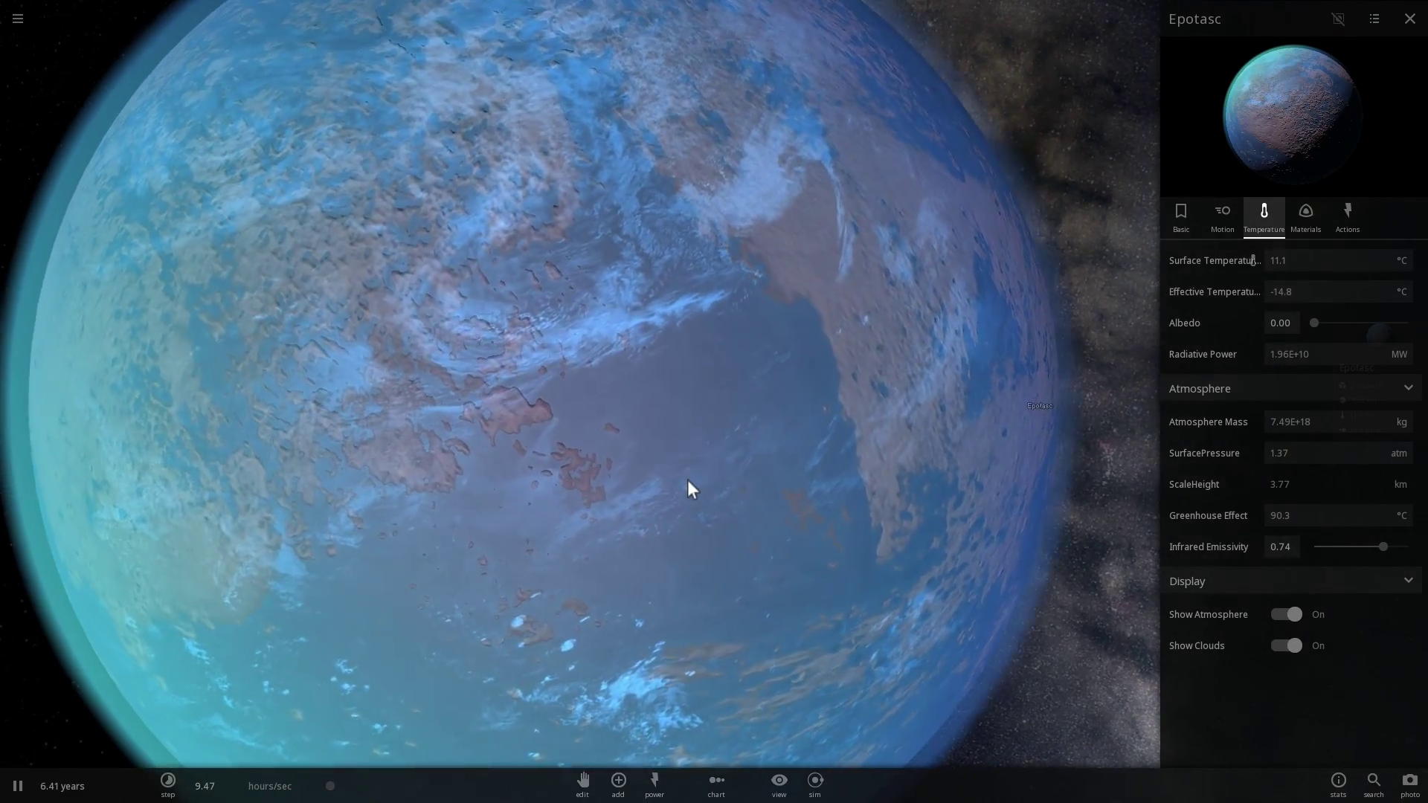
{"action": "scroll", "coordinate": [579, 455], "scroll_direction": "down", "scroll_amount": 3}
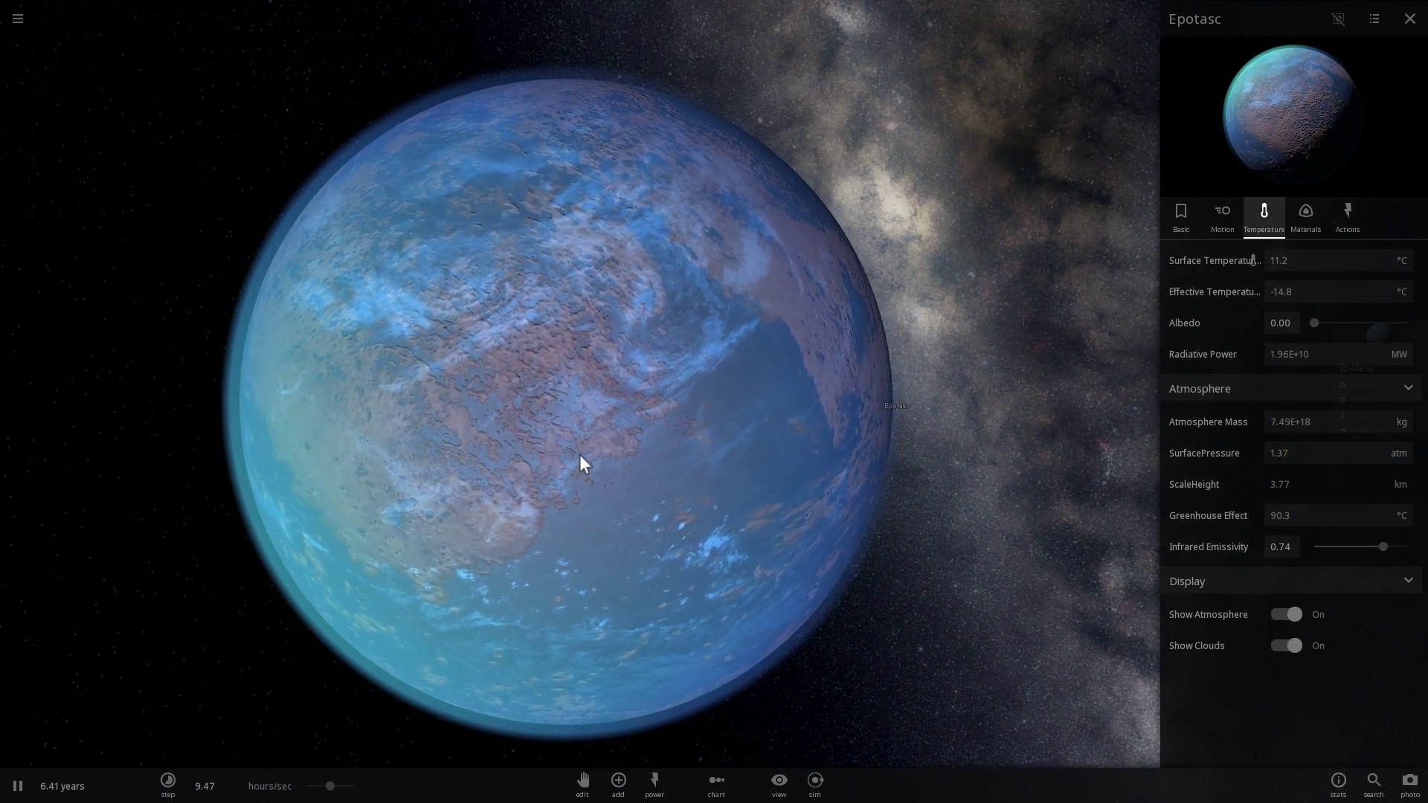
{"action": "scroll", "coordinate": [579, 455], "scroll_direction": "down", "scroll_amount": 3}
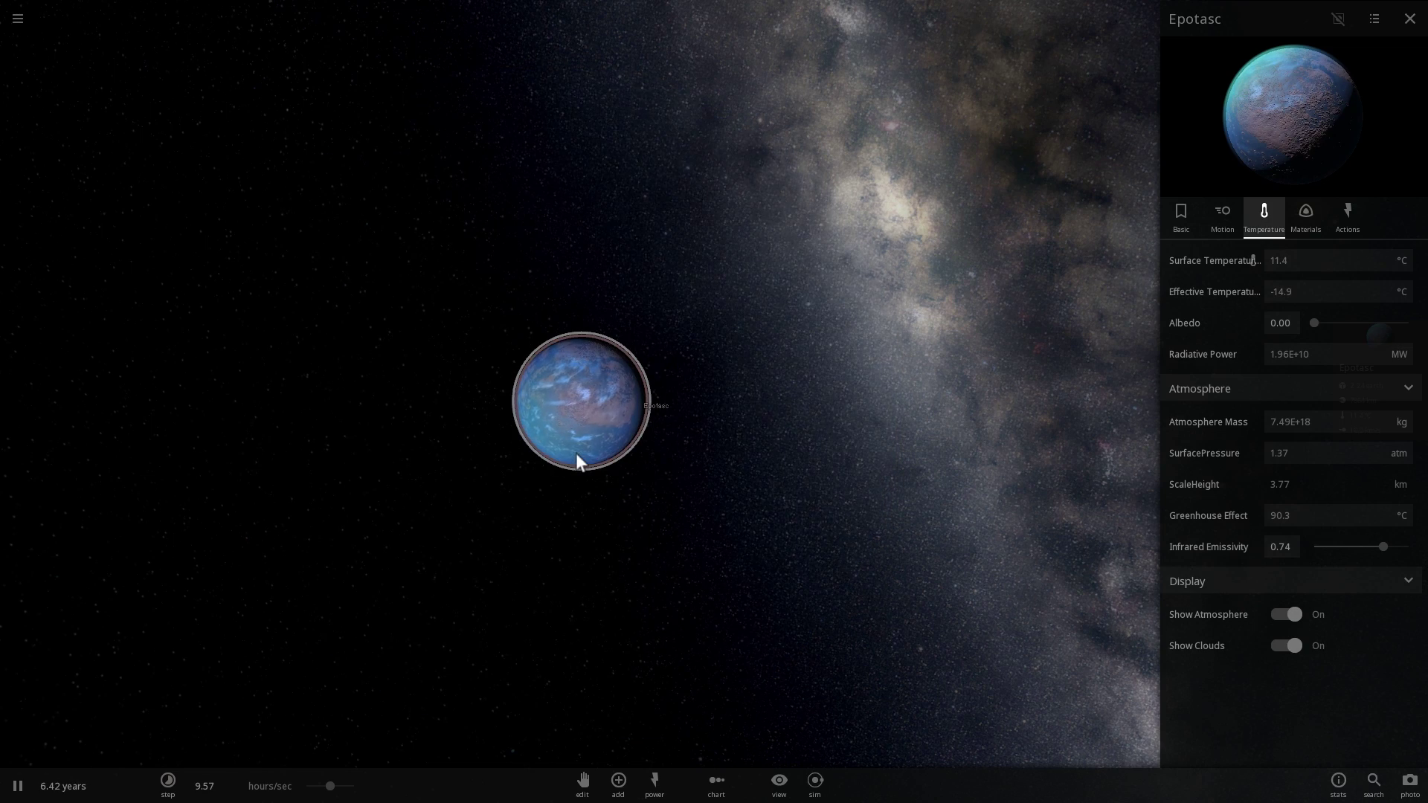
Examine Epotasc's clouds, continents and oceans up close on the lit side, and view its dark night side
{"action": "scroll", "coordinate": [576, 455], "scroll_direction": "up", "scroll_amount": 1}
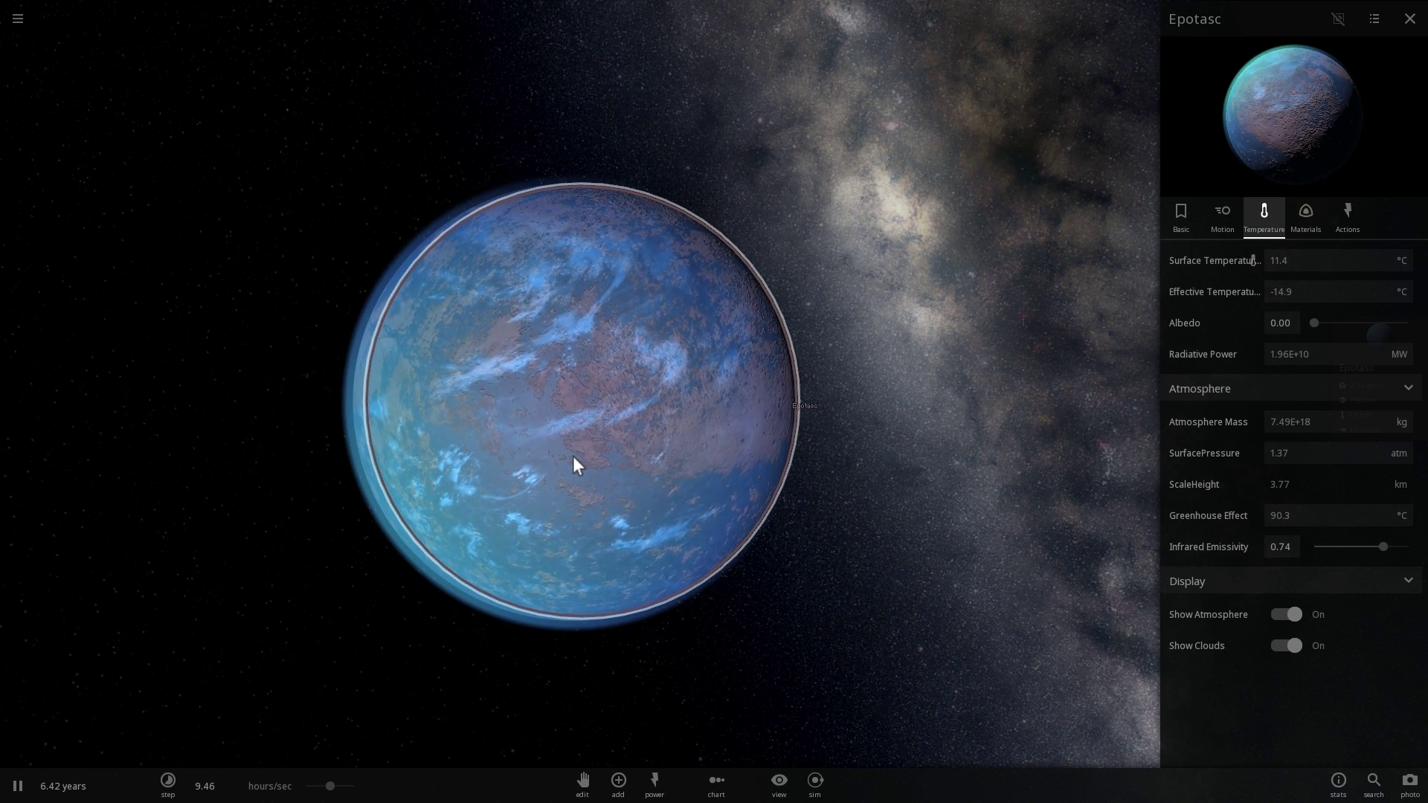
{"action": "right_click_drag", "start_coordinate": [573, 456], "coordinate": [605, 440]}
{"action": "scroll", "coordinate": [603, 442], "scroll_direction": "up", "scroll_amount": 2}
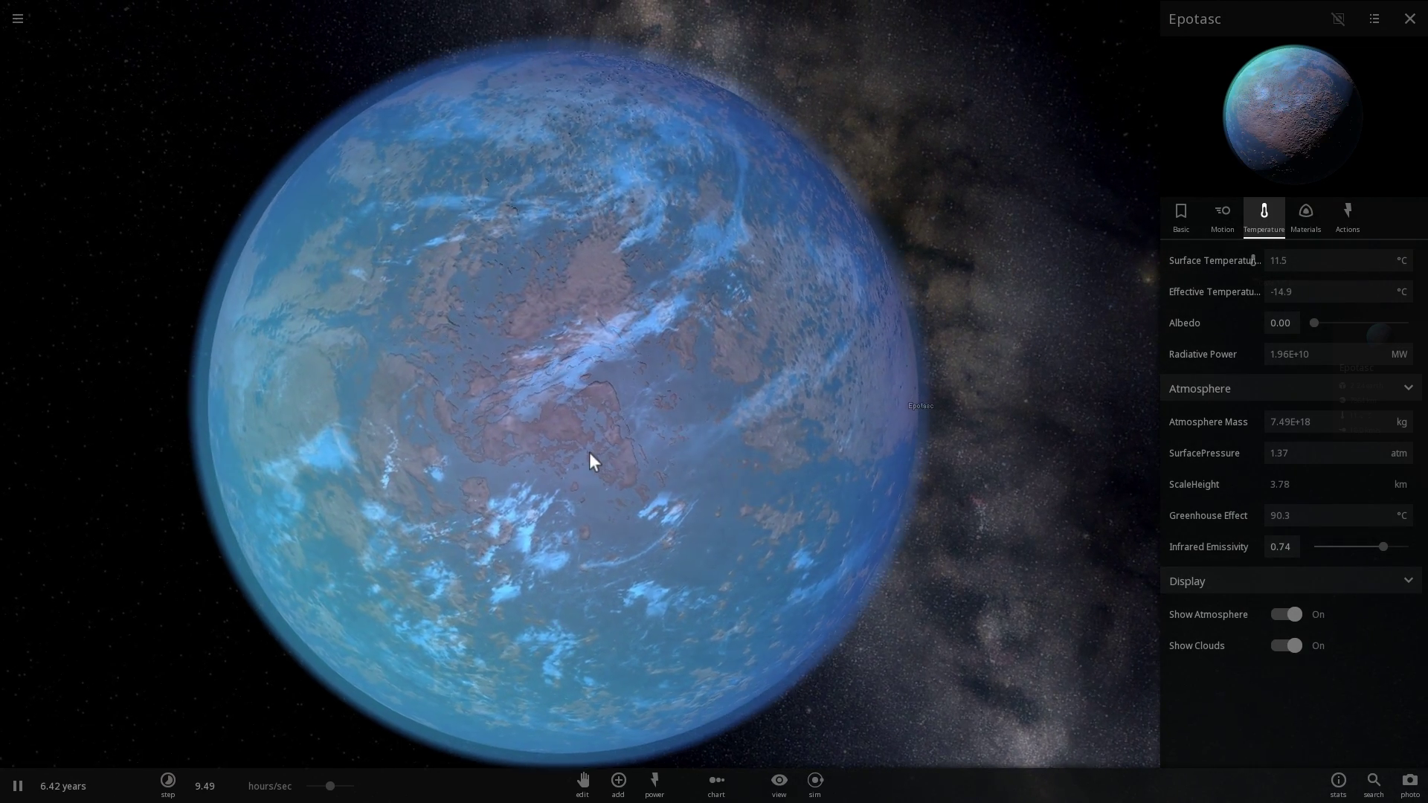
{"action": "scroll", "coordinate": [589, 452], "scroll_direction": "down", "scroll_amount": 3}
{"action": "scroll", "coordinate": [589, 452], "scroll_direction": "down", "scroll_amount": 5}
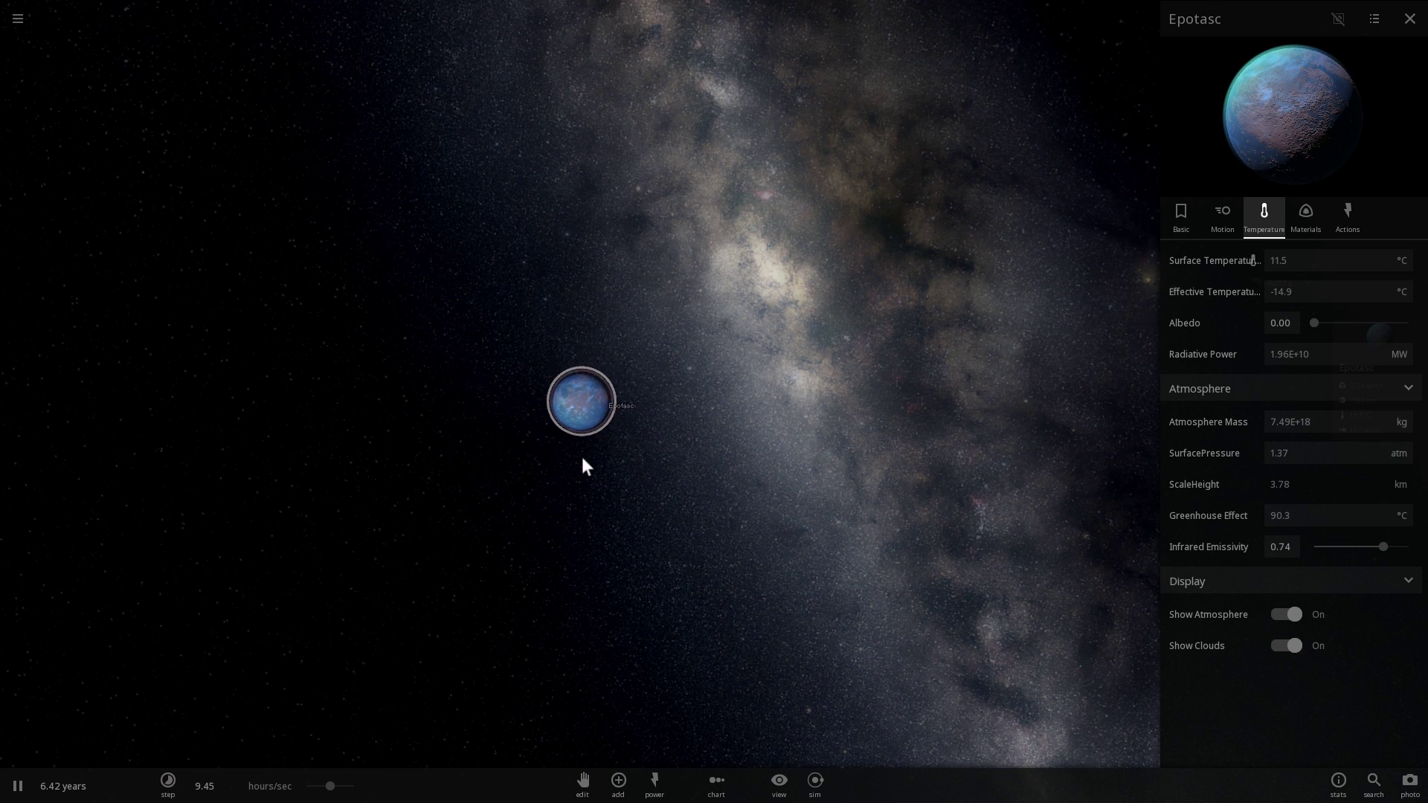
{"action": "mouse_move", "coordinate": [640, 465]}
{"action": "right_mouse_down"}
{"action": "mouse_move", "coordinate": [651, 435]}
{"action": "mouse_move", "coordinate": [636, 395]}
{"action": "mouse_move", "coordinate": [586, 422]}
{"action": "right_mouse_up"}
{"action": "scroll", "coordinate": [586, 422], "scroll_direction": "up", "scroll_amount": 3}
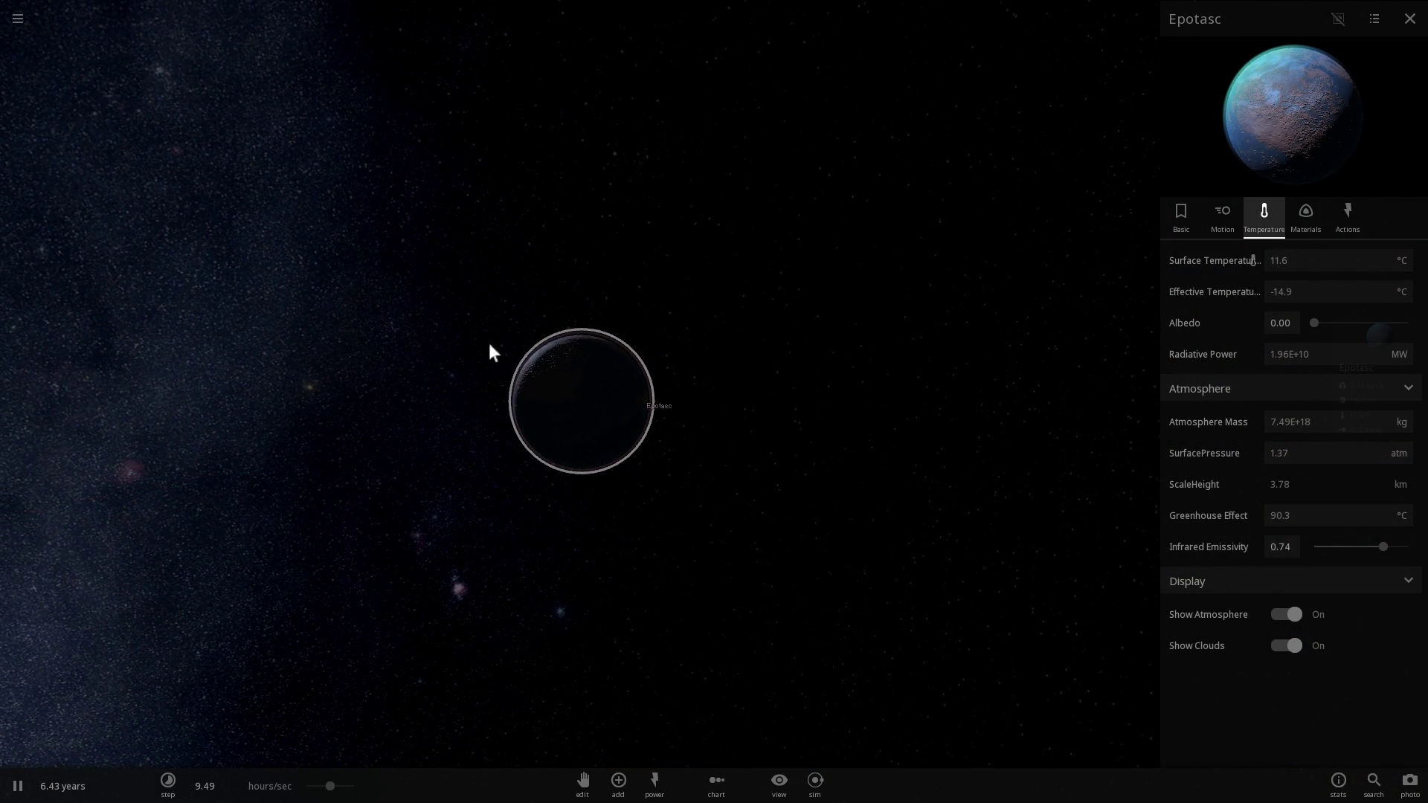
View Epotasc's orbit around Sirius from afar, together with the position of CoRoT-7 b
{"action": "scroll", "coordinate": [676, 379], "scroll_direction": "down", "scroll_amount": 3}
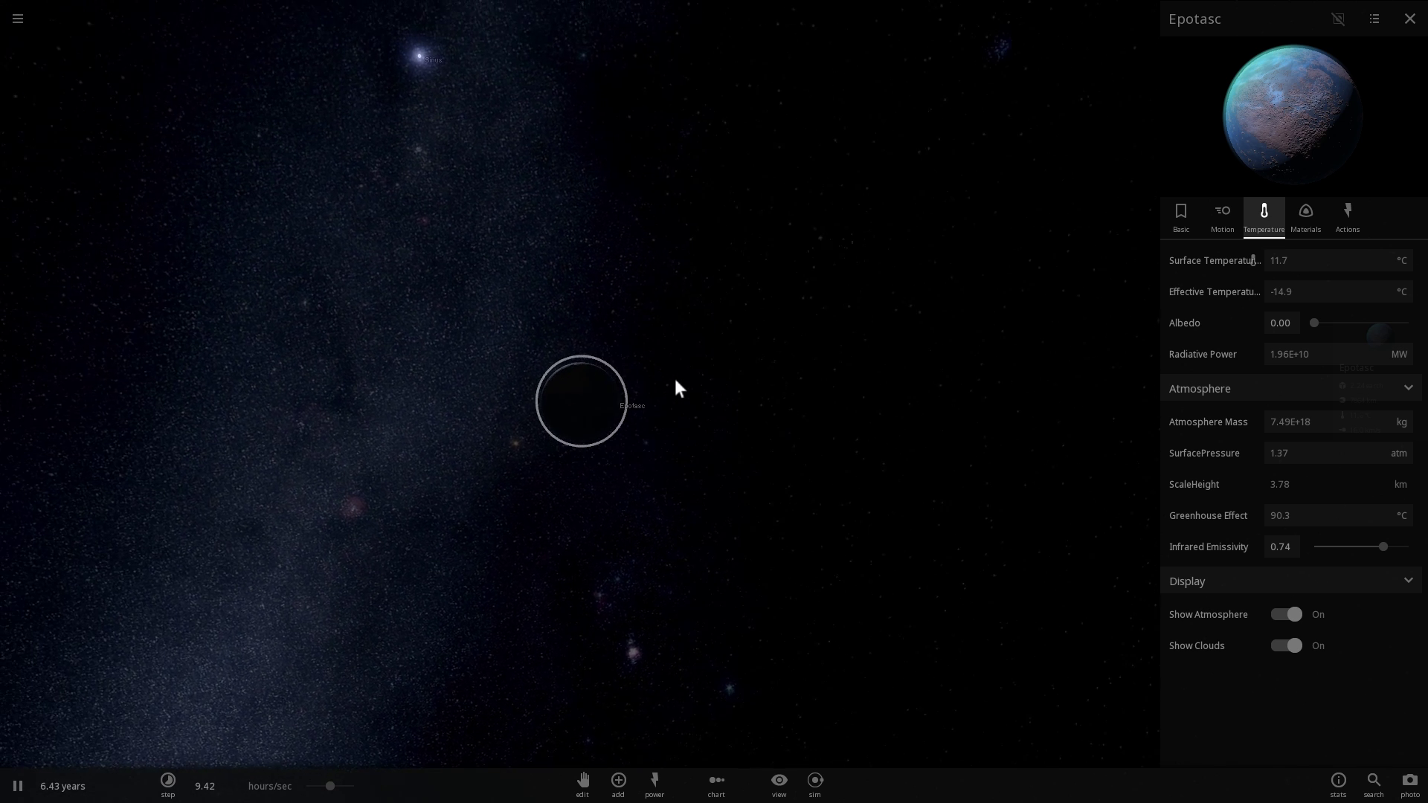
{"action": "scroll", "coordinate": [687, 335], "scroll_direction": "down", "scroll_amount": 2}
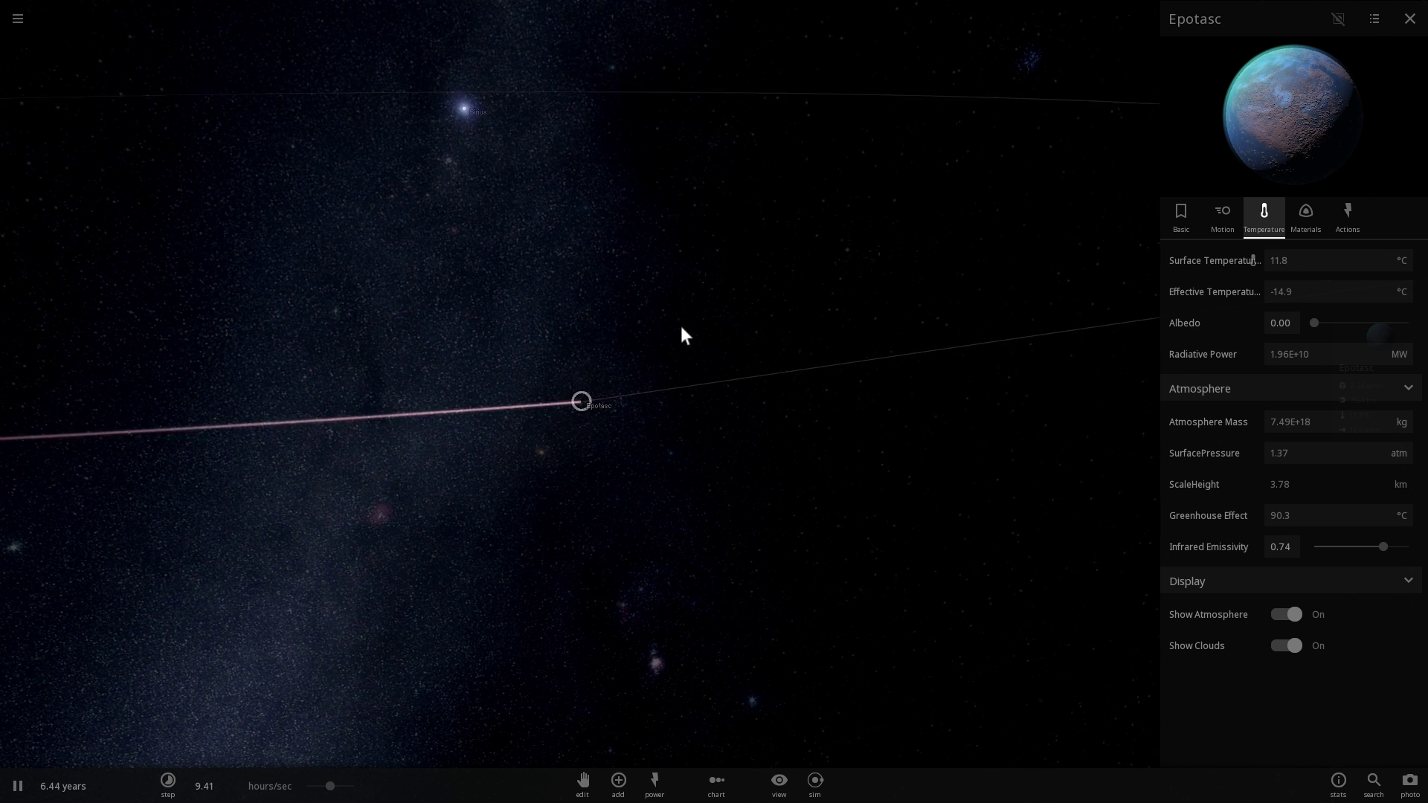
{"action": "left_click_drag", "start_coordinate": [681, 327], "coordinate": [667, 383]}
{"action": "scroll", "coordinate": [667, 381], "scroll_direction": "down", "scroll_amount": 2}
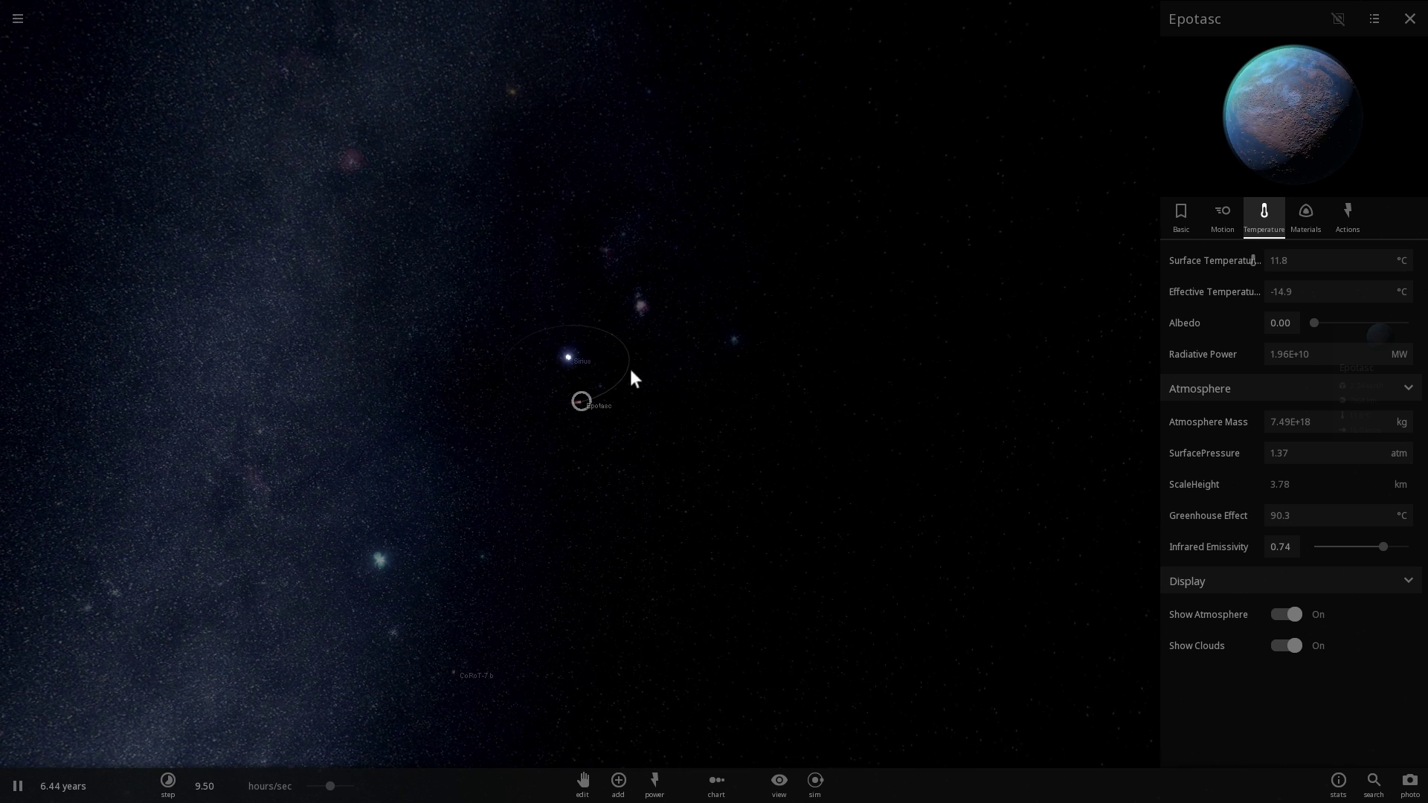
{"action": "left_click_drag", "start_coordinate": [682, 439], "coordinate": [743, 376]}
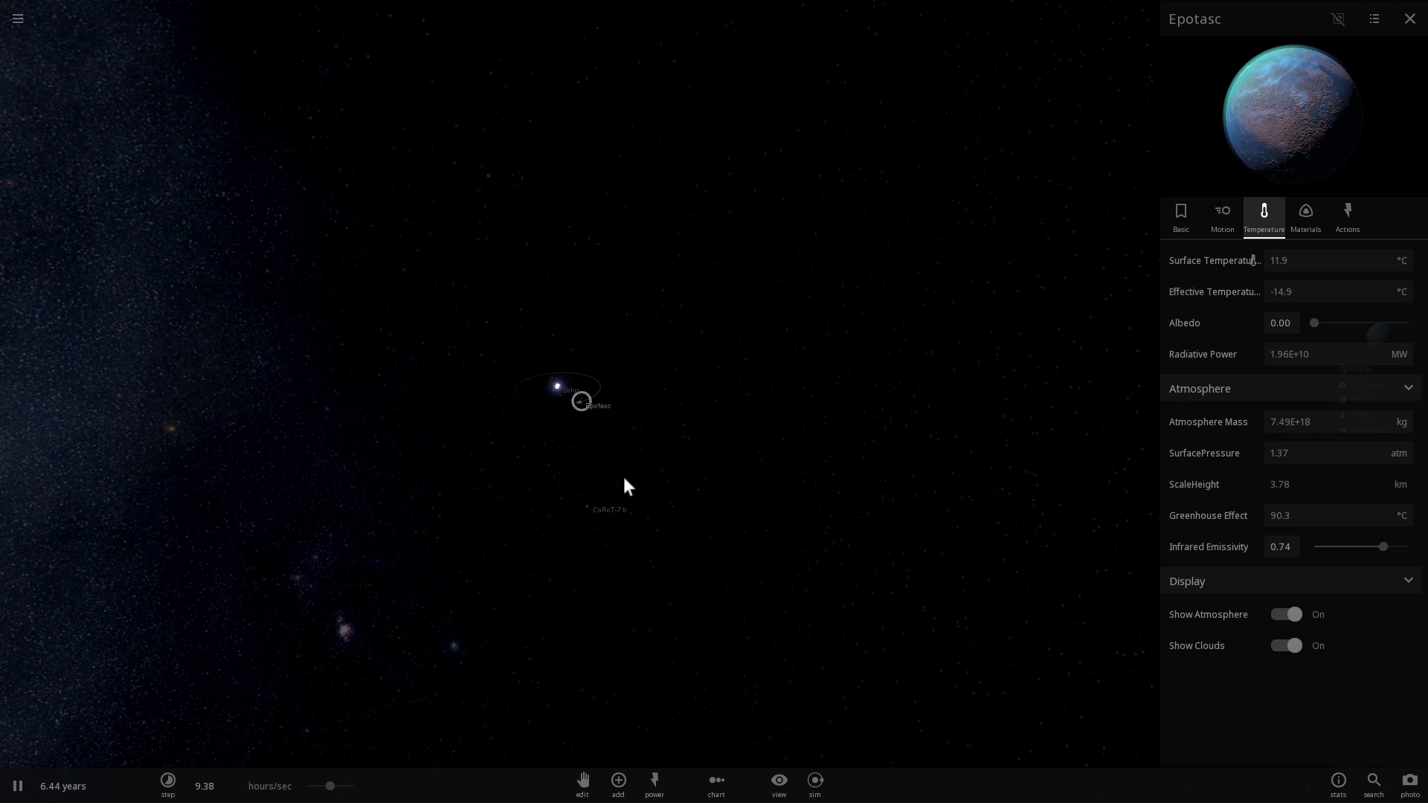
Focus on CoRoT-7 b and examine its night side and sunlit edge up close
{"action": "double_click", "coordinate": [599, 506]}
{"action": "scroll", "coordinate": [595, 421], "scroll_direction": "up", "scroll_amount": 10}
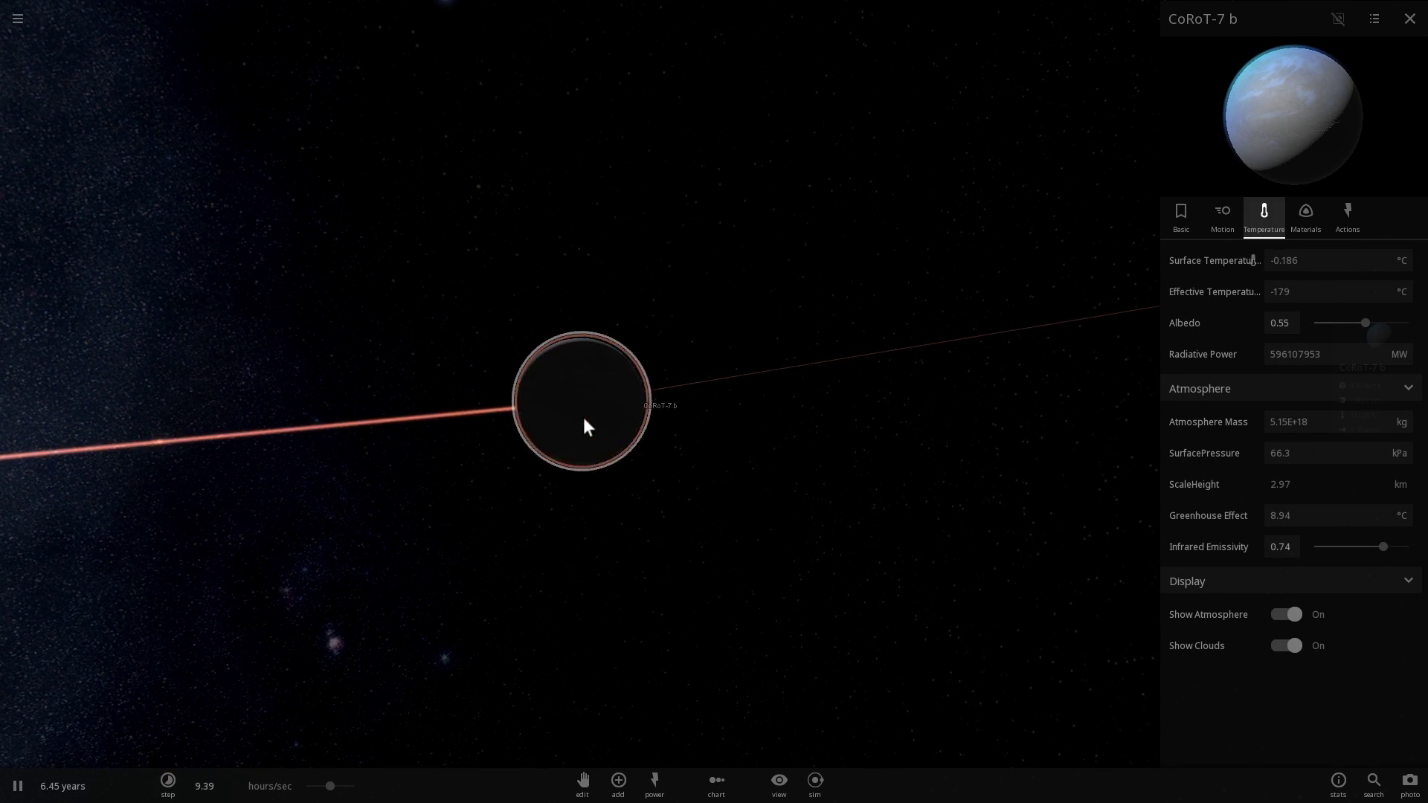
{"action": "scroll", "coordinate": [583, 425], "scroll_direction": "up", "scroll_amount": 10}
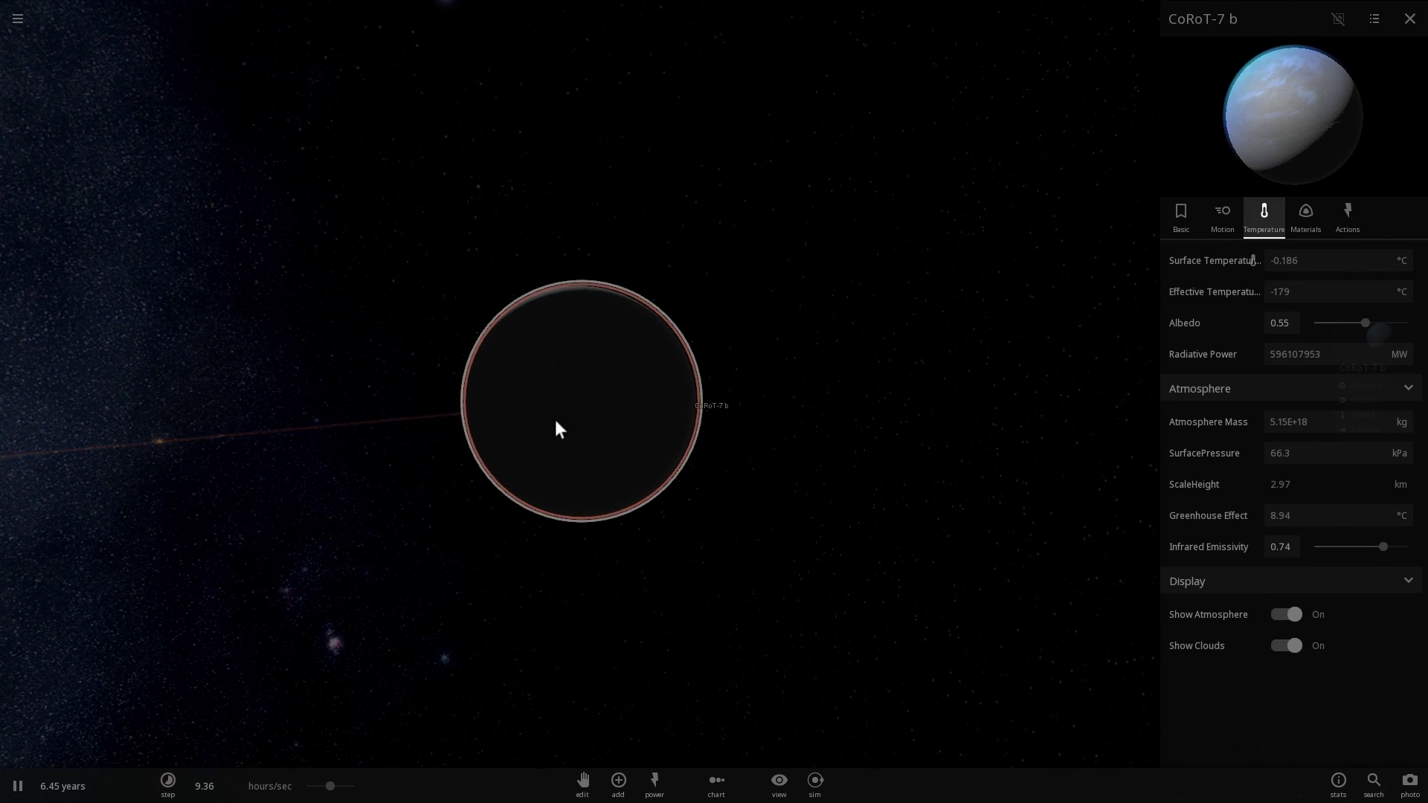
{"action": "left_click_drag", "start_coordinate": [667, 441], "coordinate": [1074, 404]}
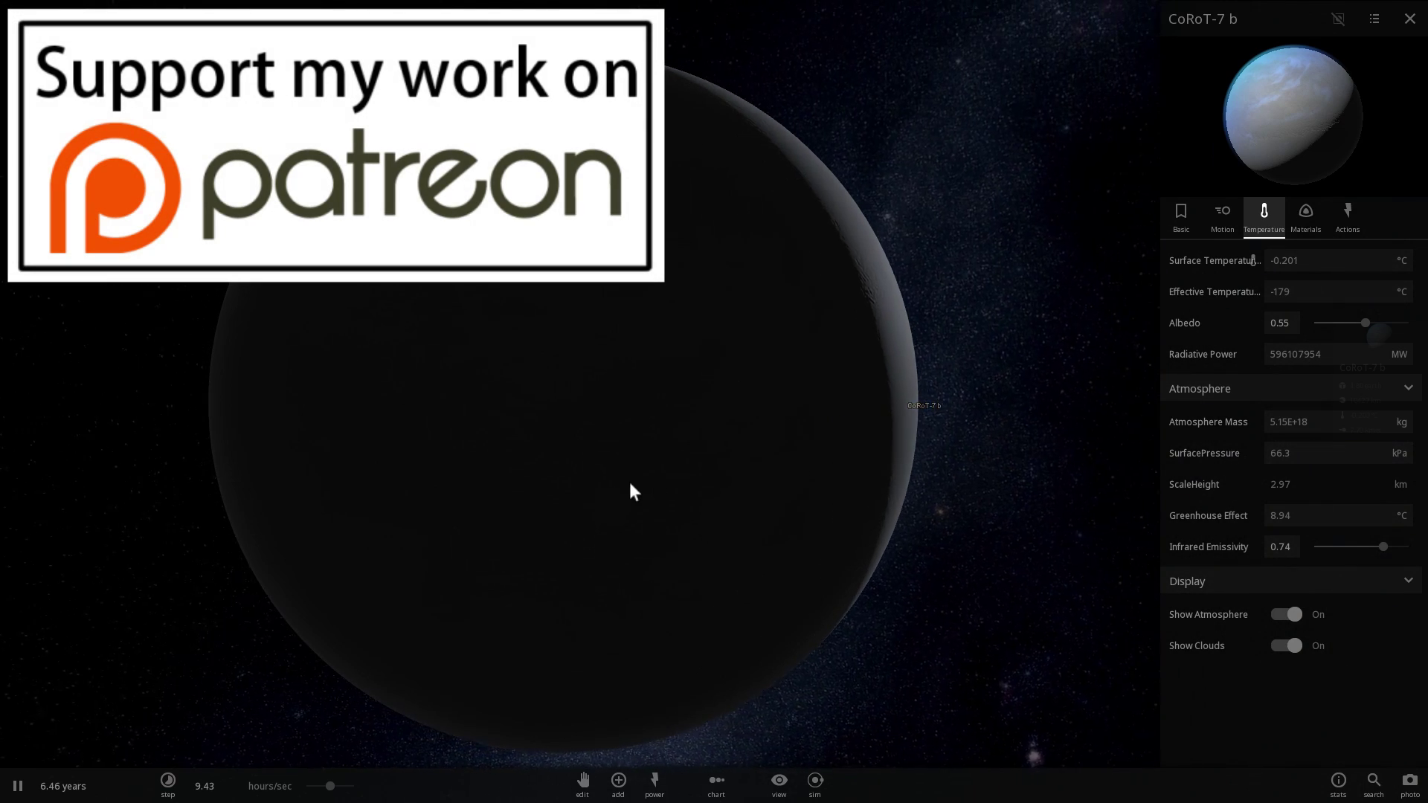
{"action": "left_click_drag", "start_coordinate": [627, 481], "coordinate": [733, 458]}
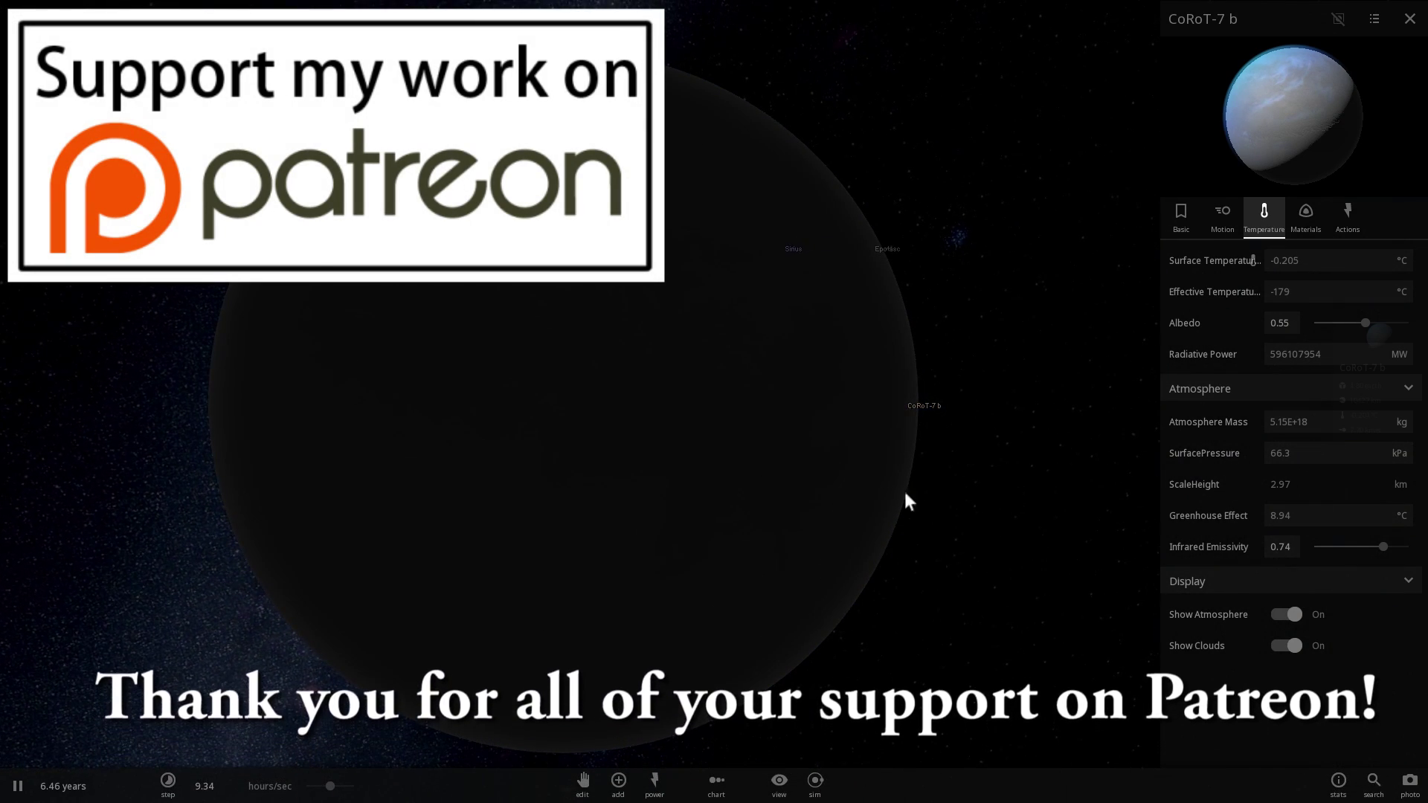
View CoRoT-7 b from farther away against Sirius and Epotasc, and return the focus to Epotasc
{"action": "scroll", "coordinate": [935, 511], "scroll_direction": "down", "scroll_amount": 5}
{"action": "scroll", "coordinate": [905, 496], "scroll_direction": "down", "scroll_amount": 2}
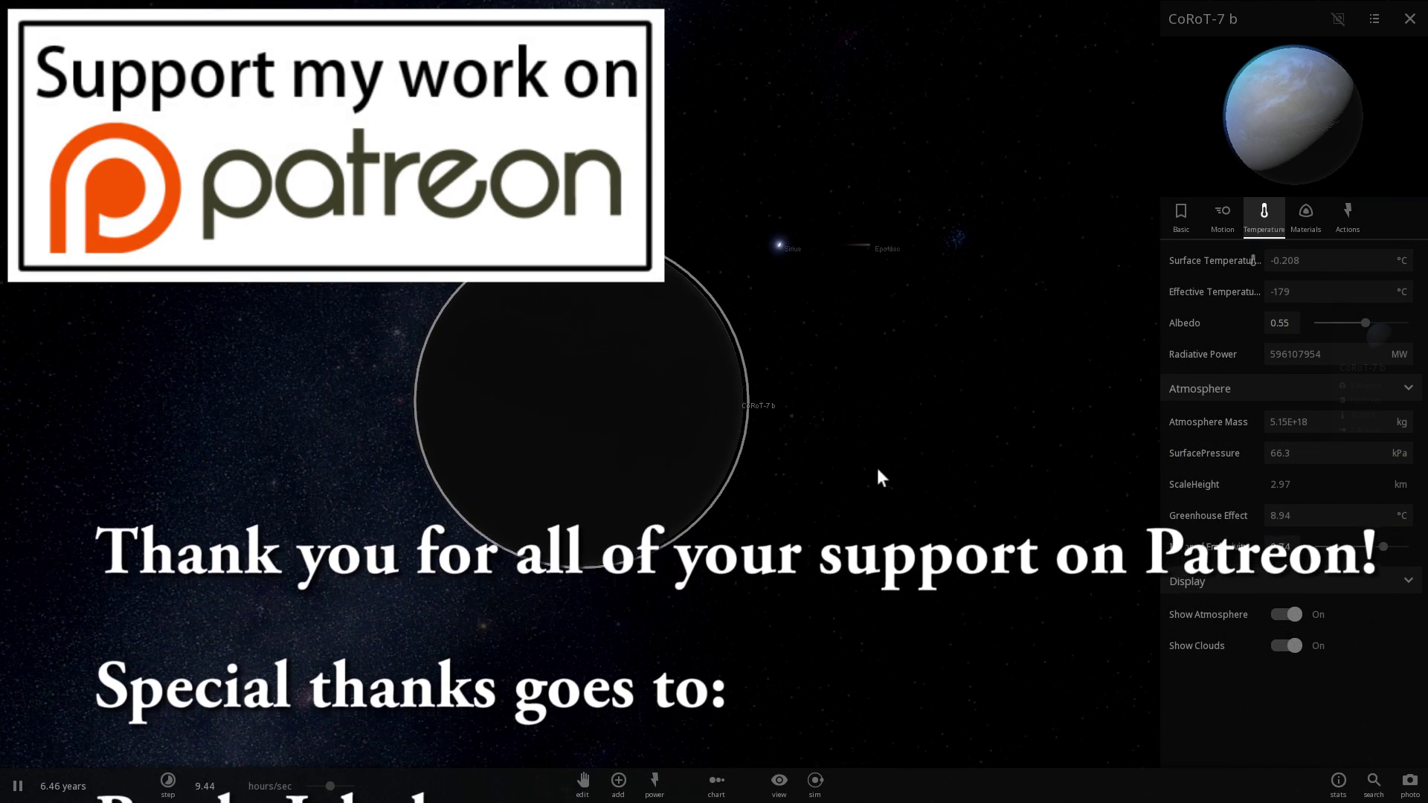
{"action": "scroll", "coordinate": [893, 490], "scroll_direction": "down", "scroll_amount": 2}
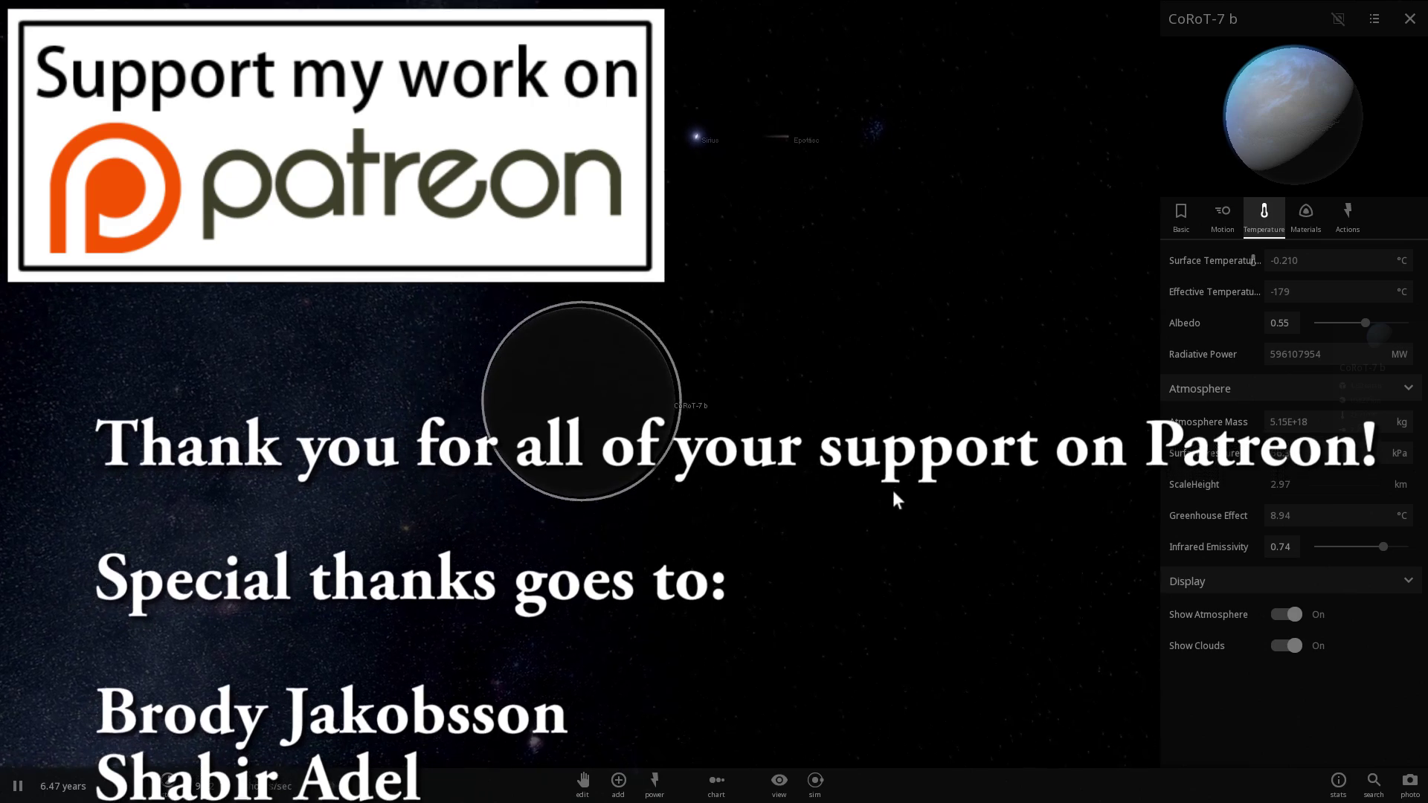
{"action": "scroll", "coordinate": [888, 489], "scroll_direction": "down", "scroll_amount": 3}
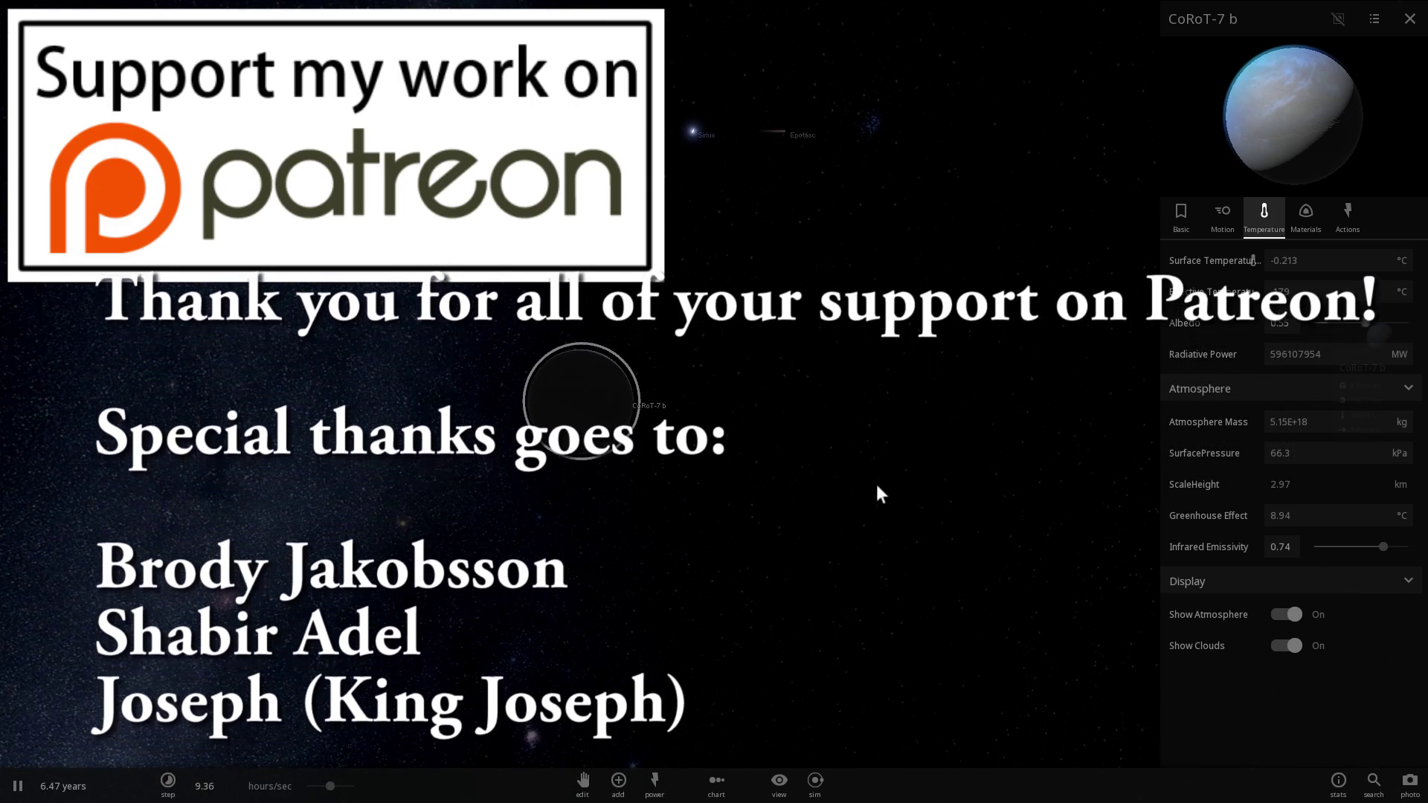
{"action": "scroll", "coordinate": [876, 487], "scroll_direction": "up", "scroll_amount": 3}
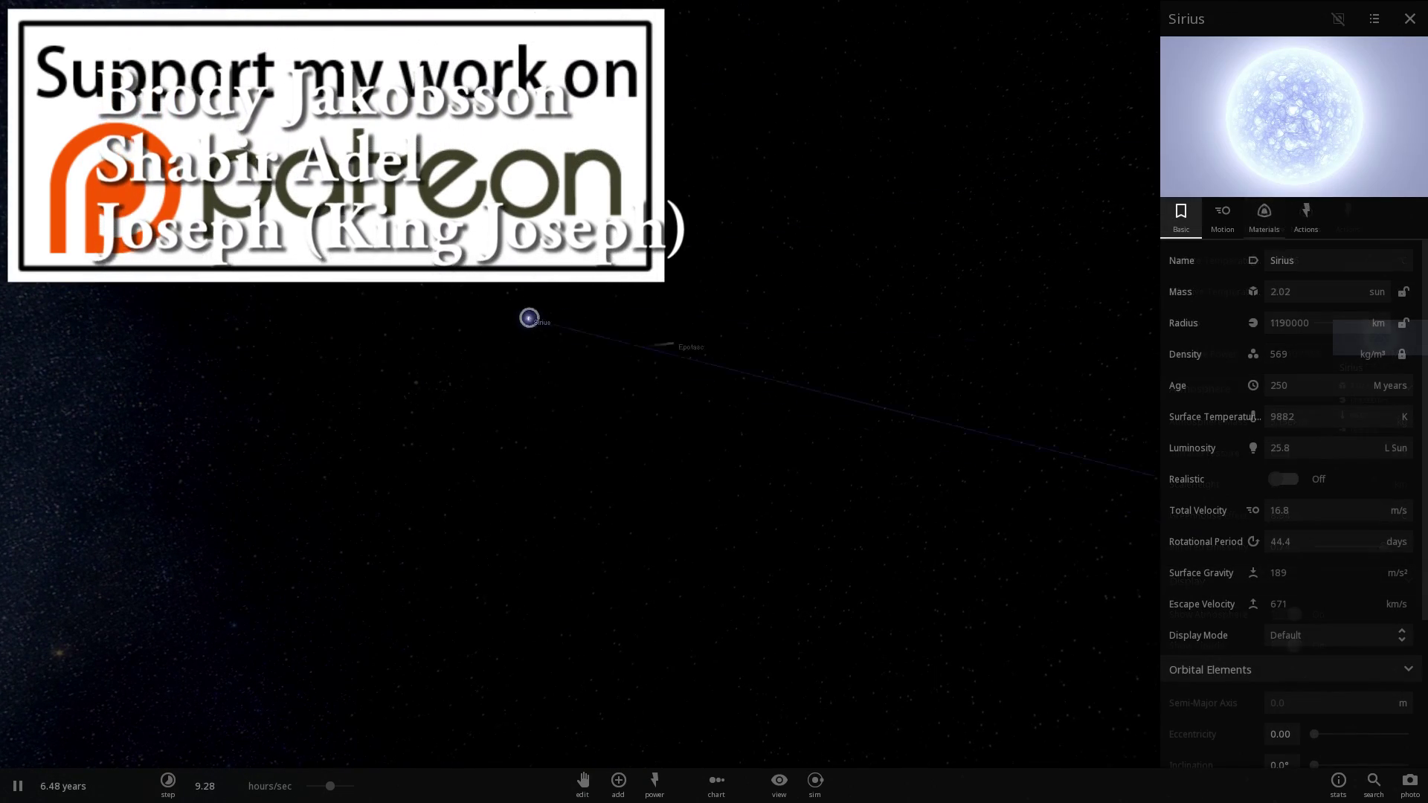
{"action": "left_click", "coordinate": [702, 440]}
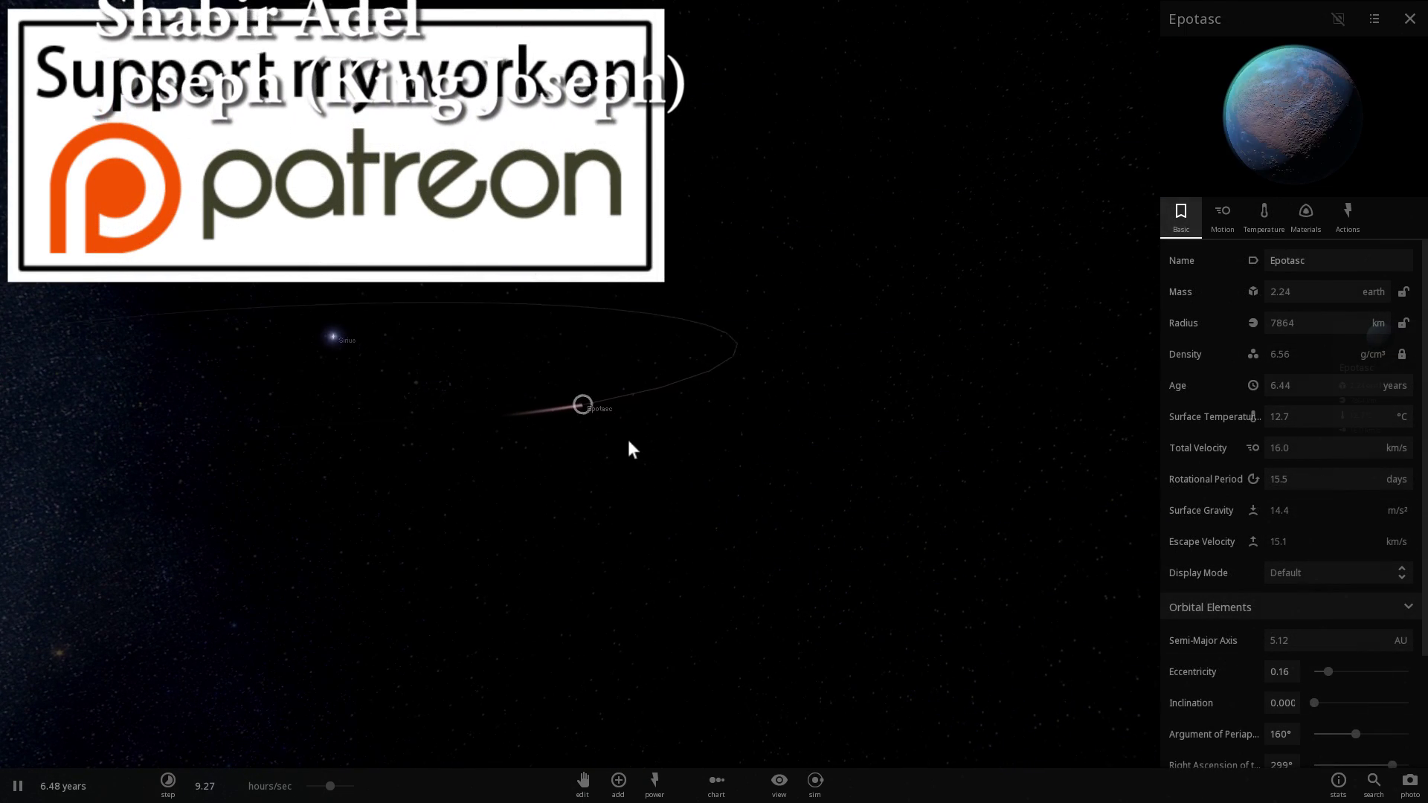